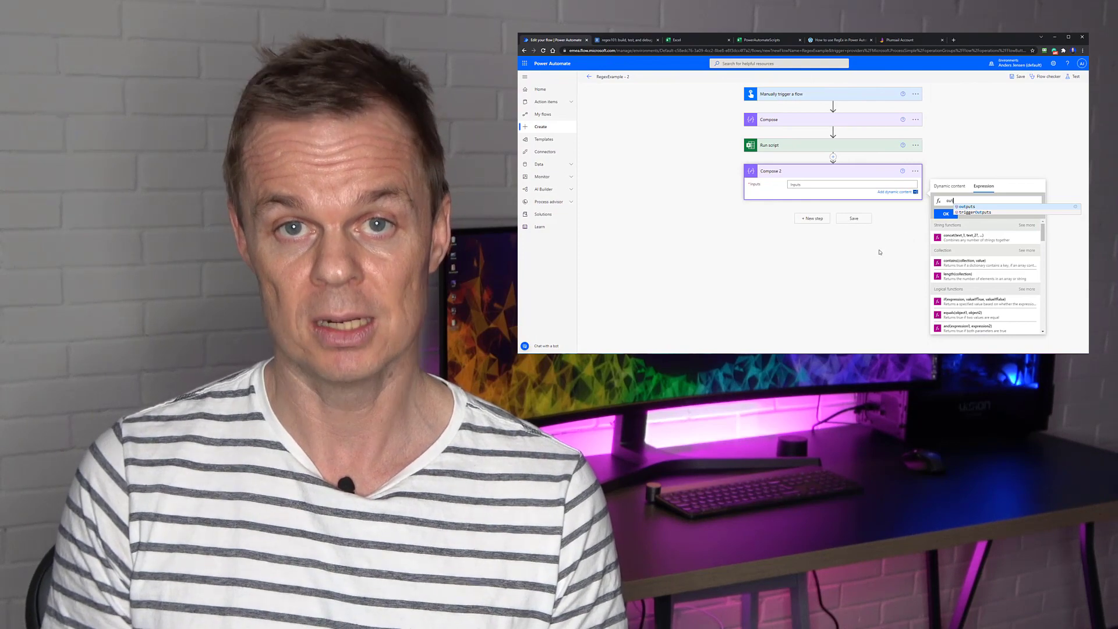
Step: Open the 'InputString + Pattern' Notepad file of sample text and email regex over the Power Automate home page
type("puts")
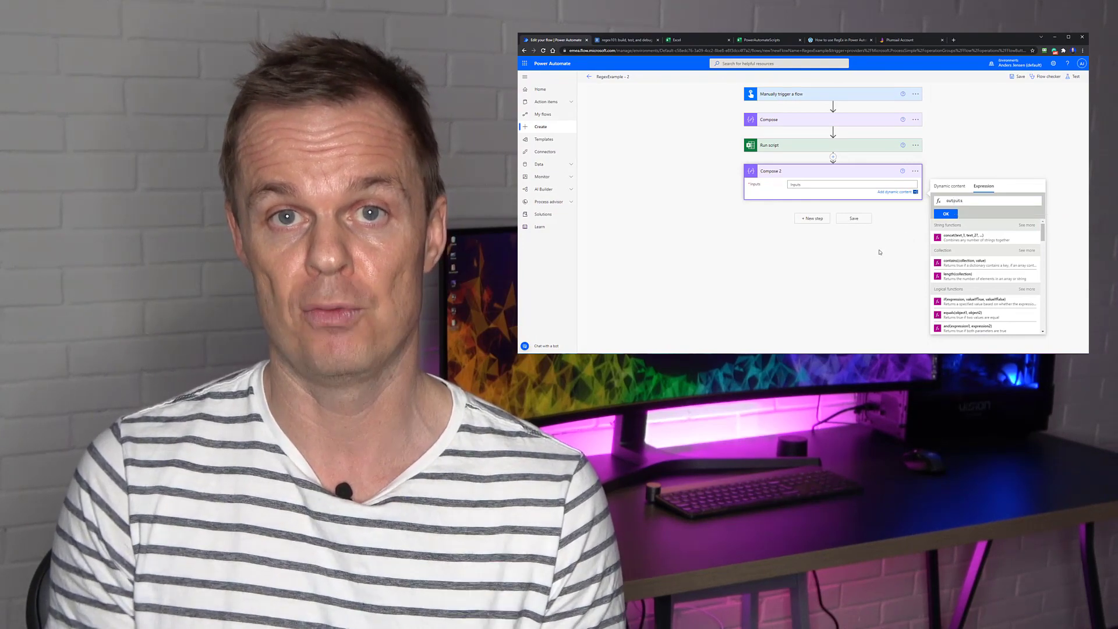
type("(")
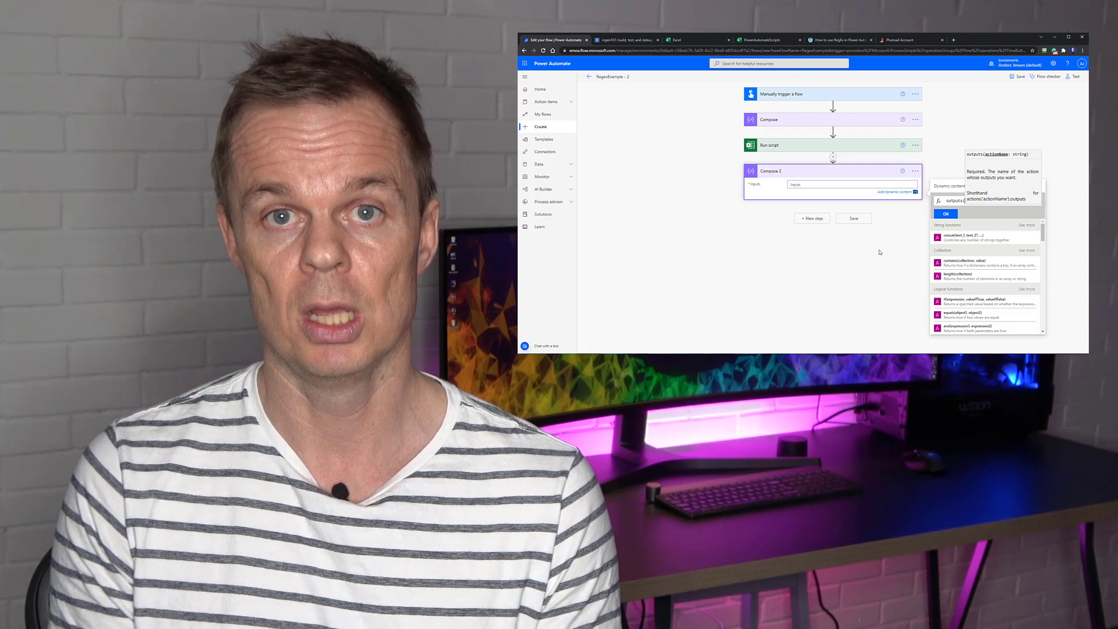
type("'")
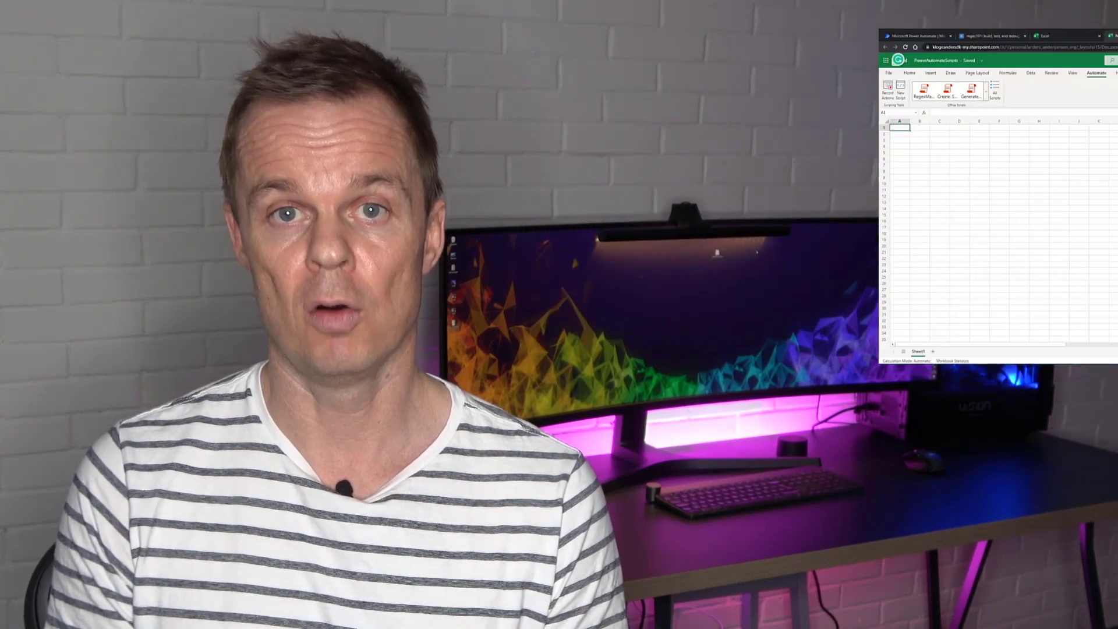
key("BackSpace")
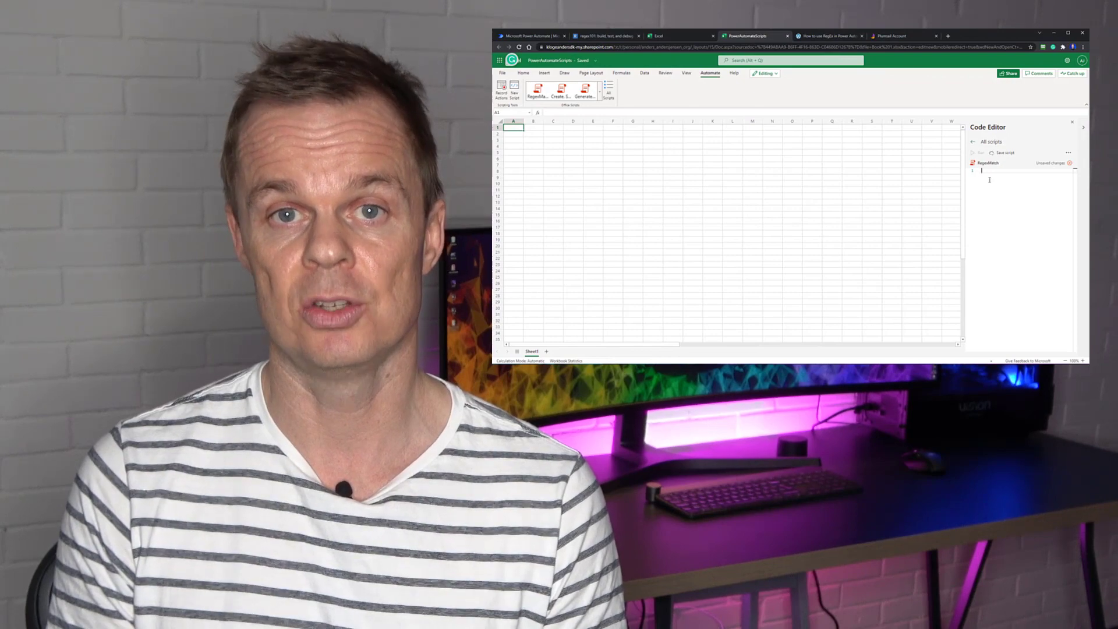
type("function main (   workbook: ExcelScript.Workbook, inputString: string, pattern: string, flags: string ): Array<string> {   let regExp = new RegExp(pattern, flags);   let matches: Array<string> = inputString.match(regExp);    if (matches) {     return matches;   } else {     return [];   } }")
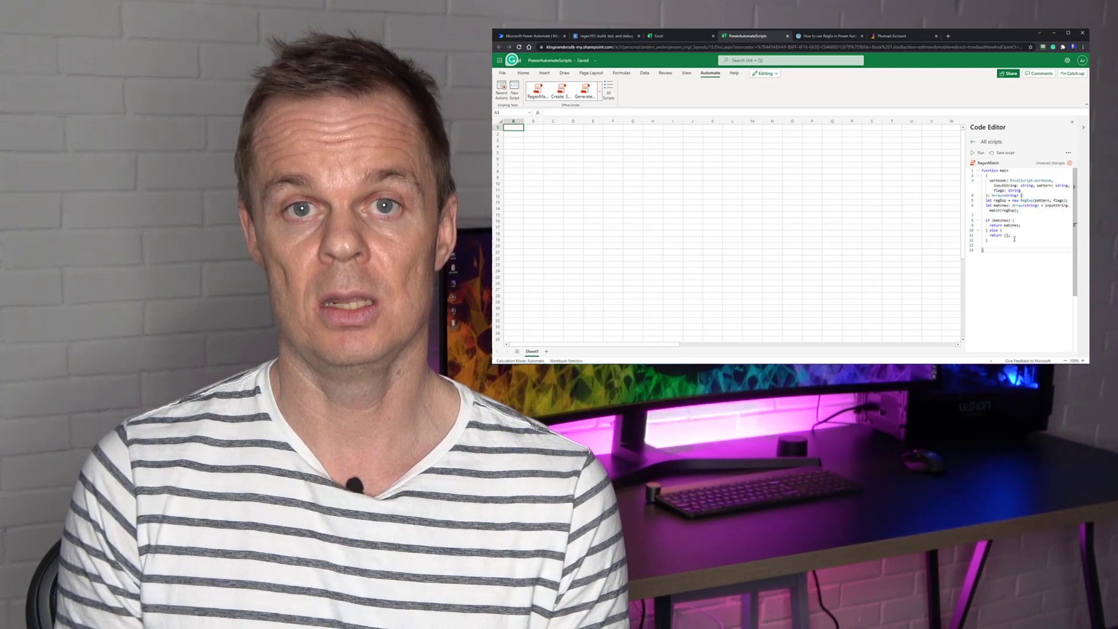
left_click(1005, 154)
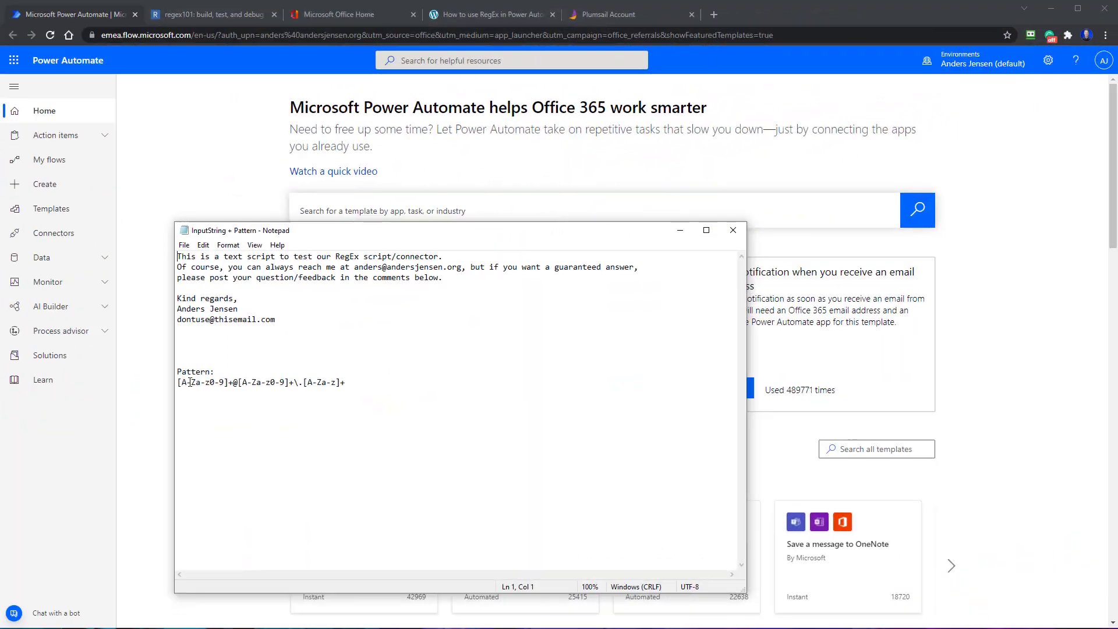
Step: Copy lines 1–7 of sample text from Notepad, leaving the email pattern line uncopied
left_click_drag(63, 283, 199, 289)
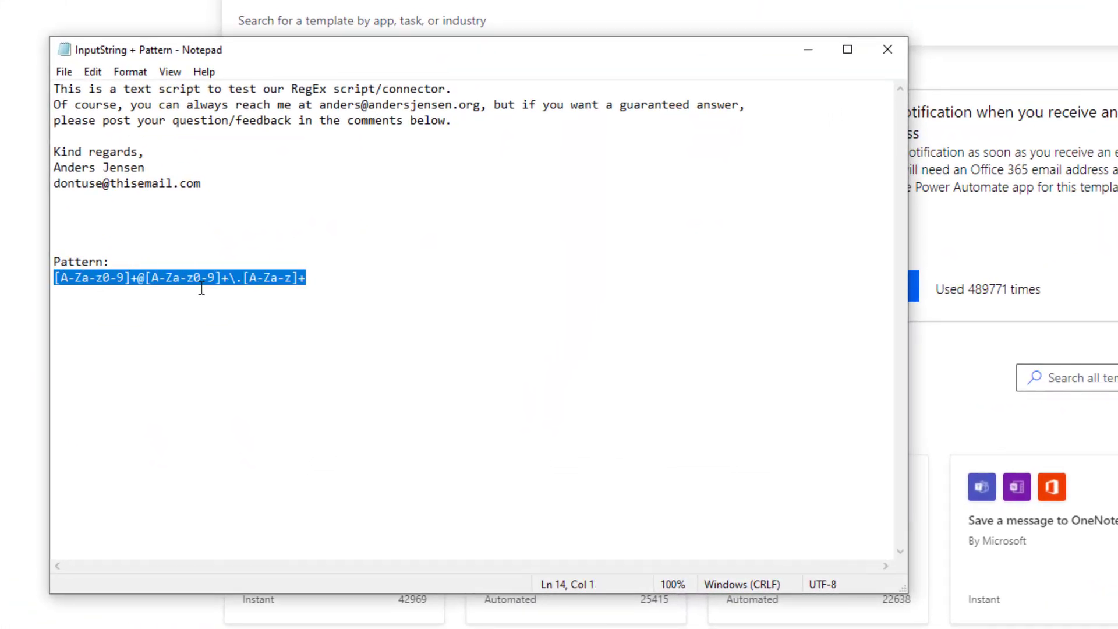
left_click(302, 295)
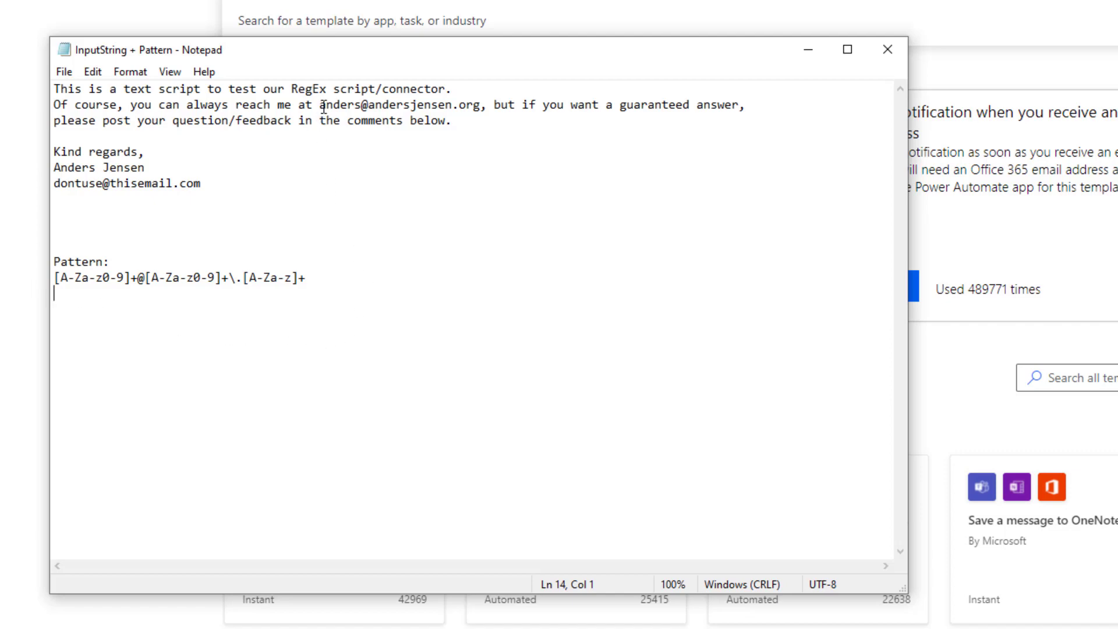
left_click_drag(319, 105, 481, 105)
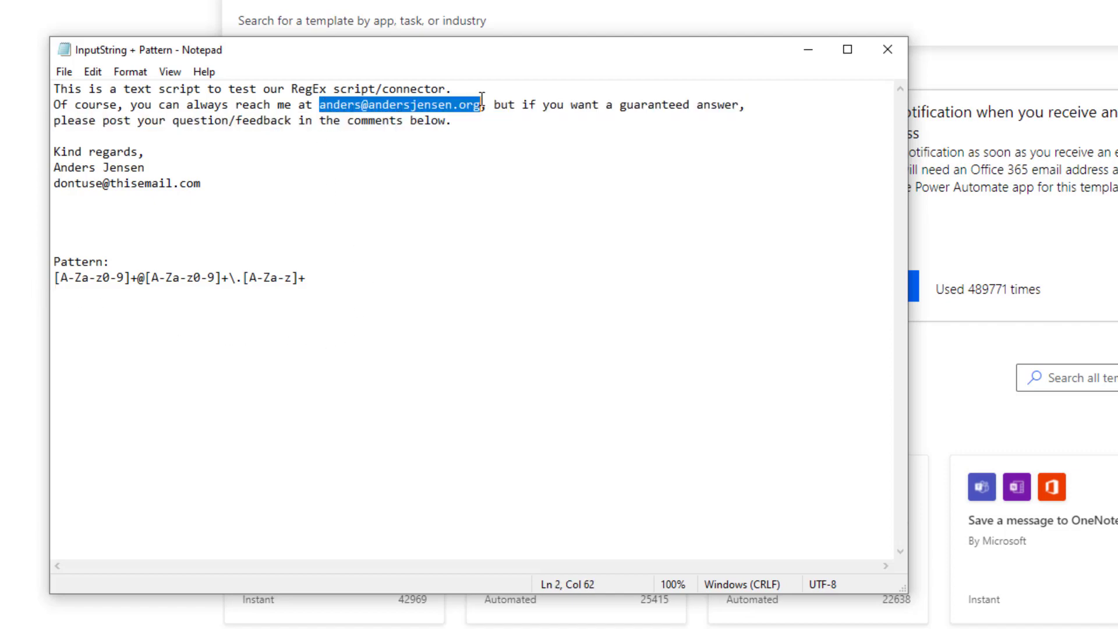
left_click(214, 152)
left_click_drag(215, 181, 60, 183)
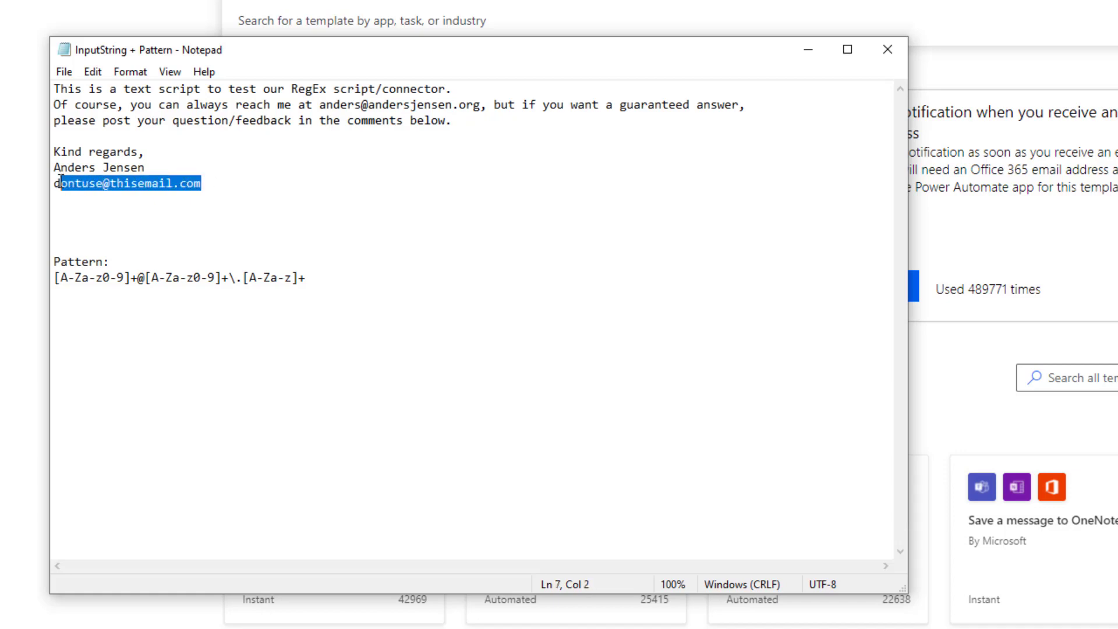
left_click(287, 317)
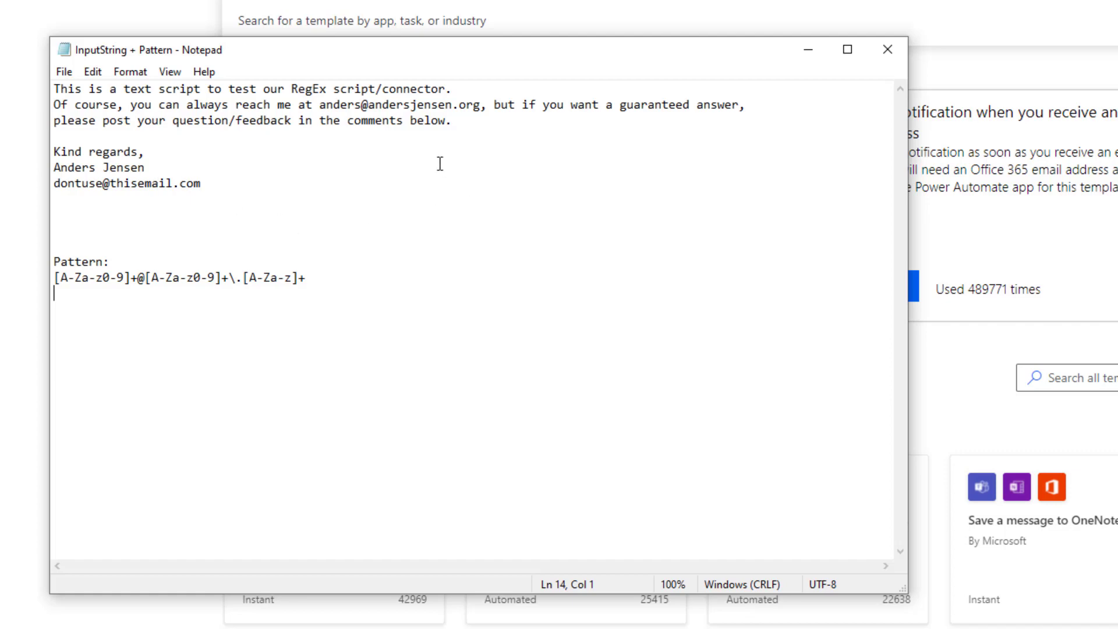
left_click_drag(222, 184, 41, 81)
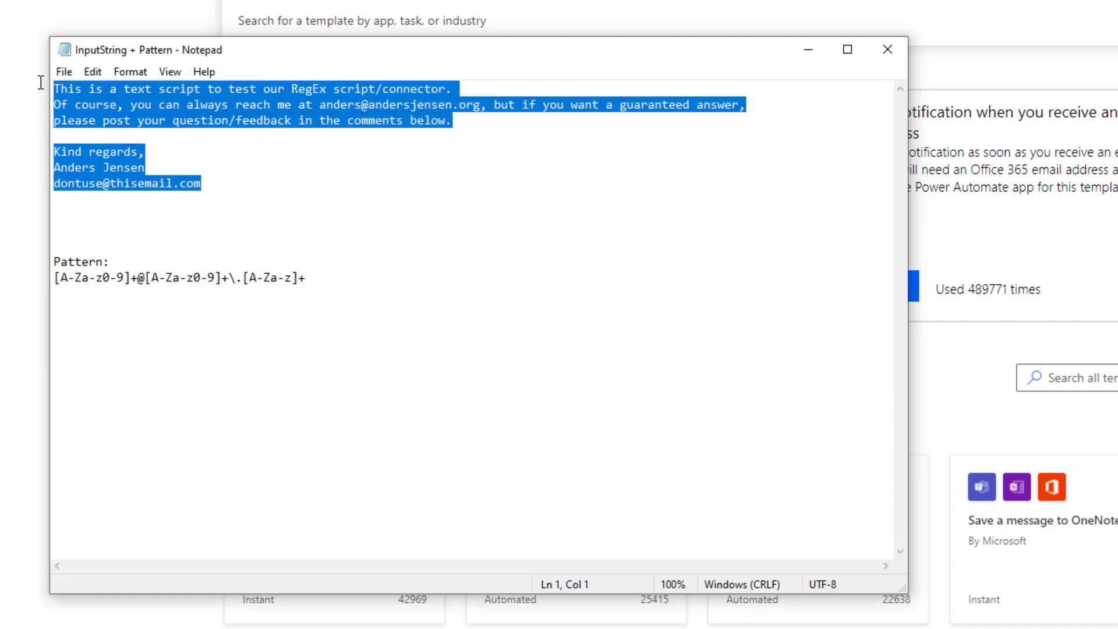
key("ctrl+c")
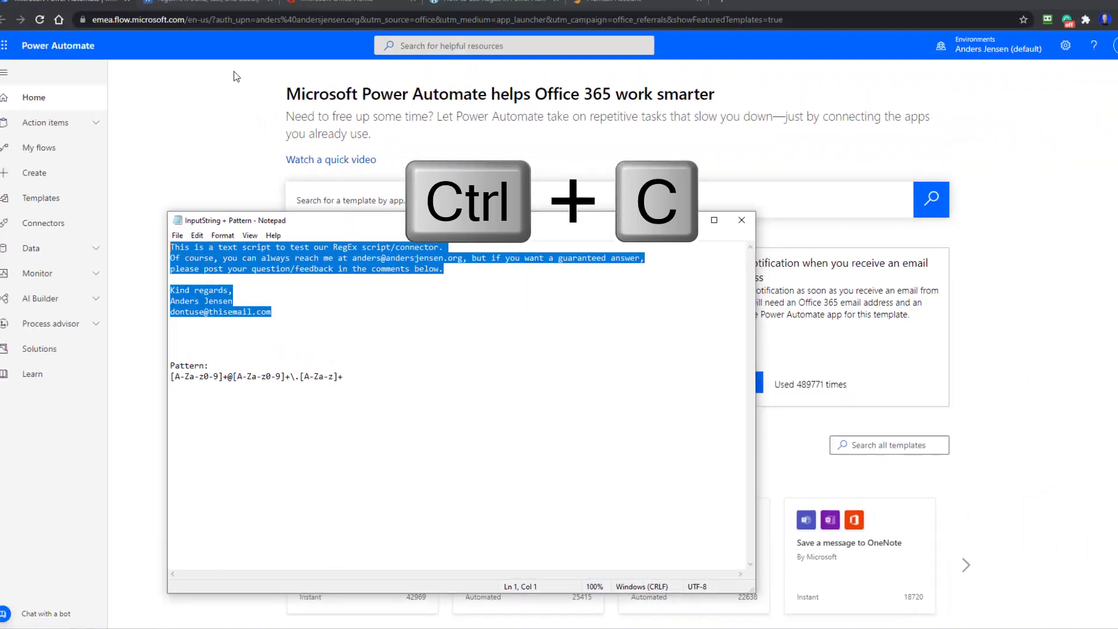
Step: Paste the sample text into regex101's Test String field
left_click(199, 3)
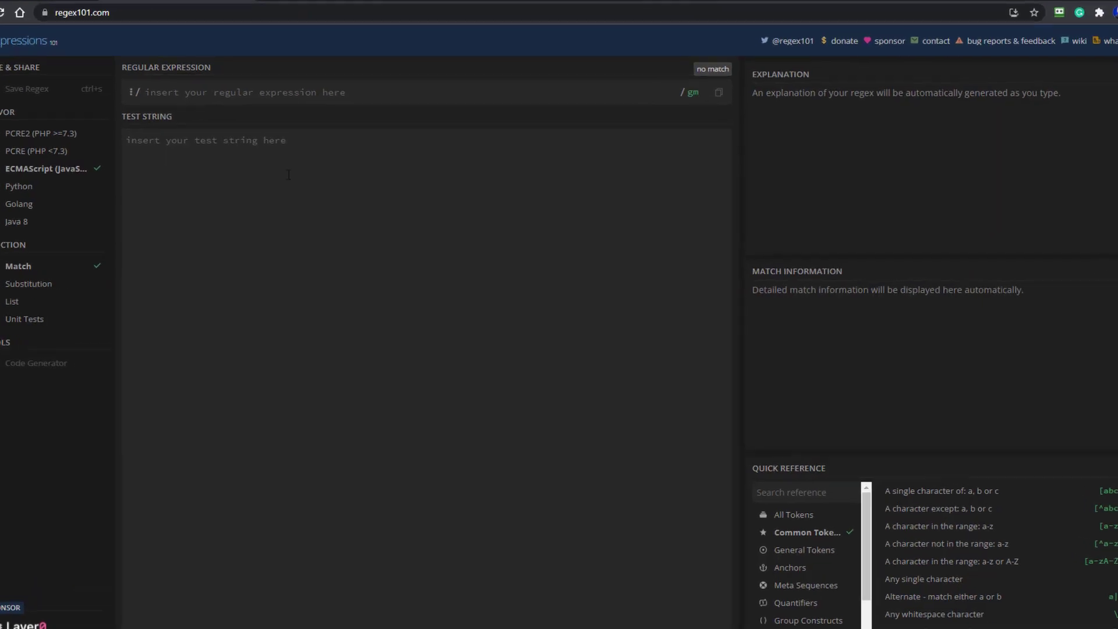
key("ctrl+v")
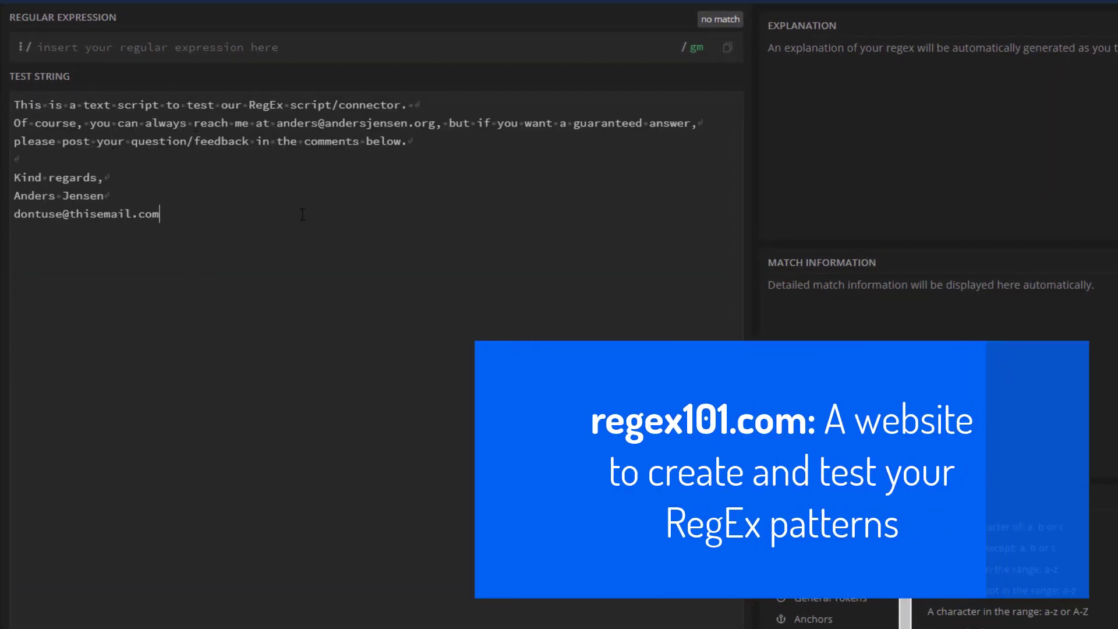
left_click(105, 59)
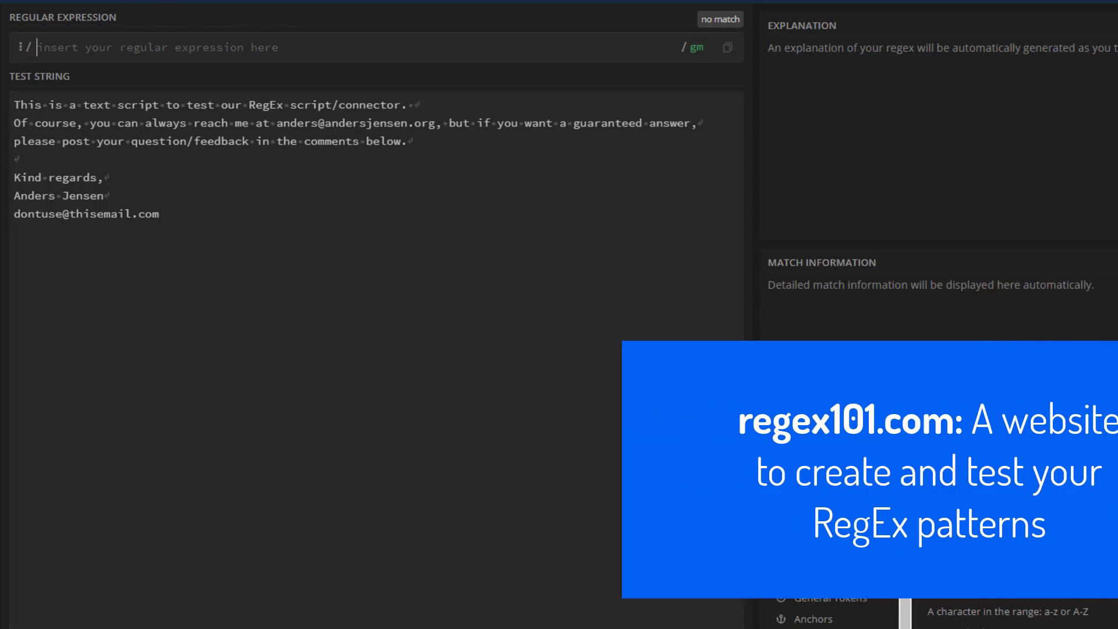
Step: Copy the email pattern from Notepad into regex101's Regular Expression field, giving 2 matches
key("alt+Tab")
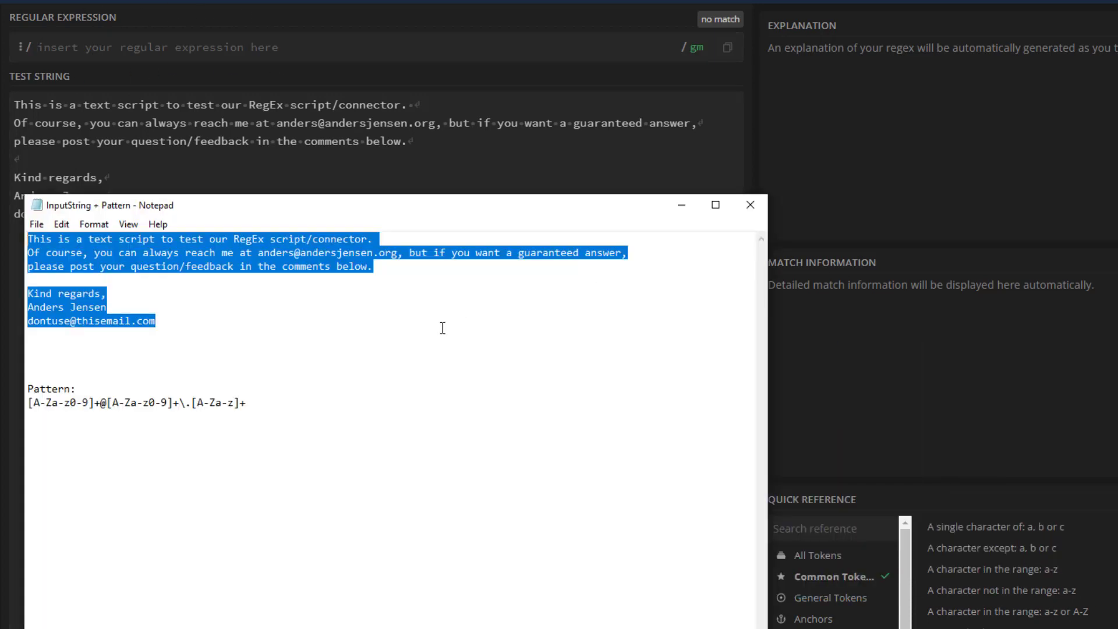
left_click(304, 402)
key("ctrl+c")
left_click_drag(304, 402, 9, 407)
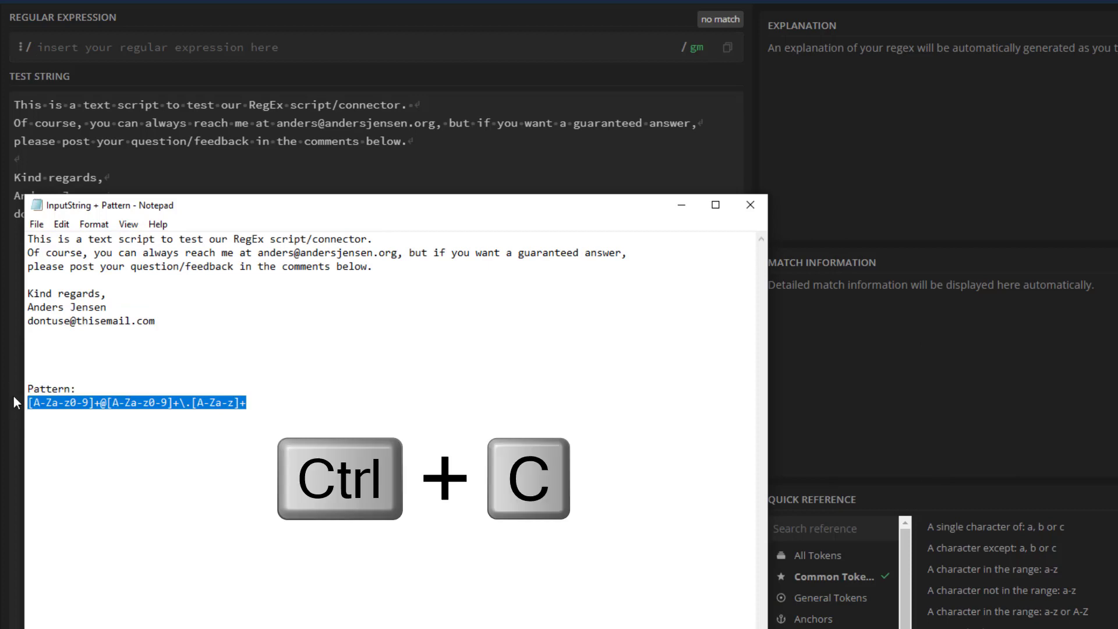
left_click(104, 49)
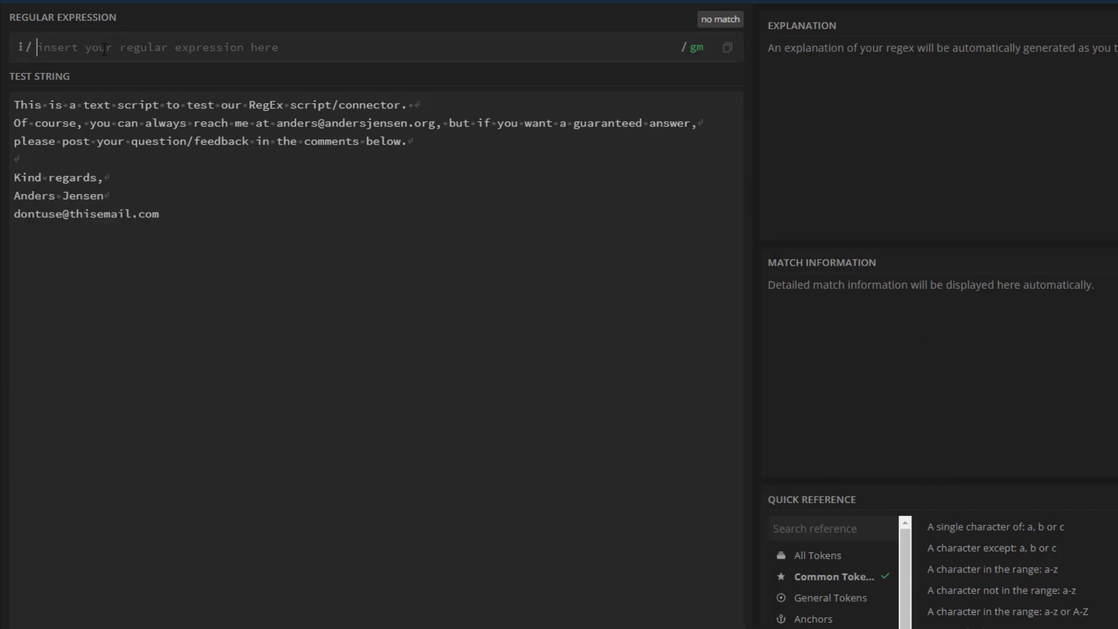
key("ctrl+v")
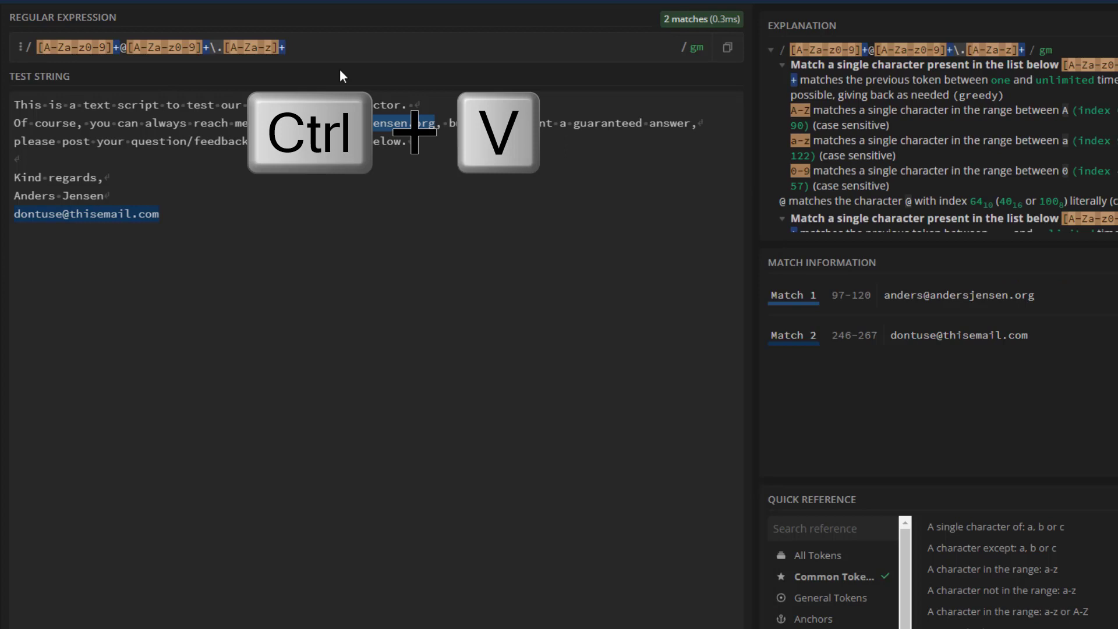
mouse_move(334, 116)
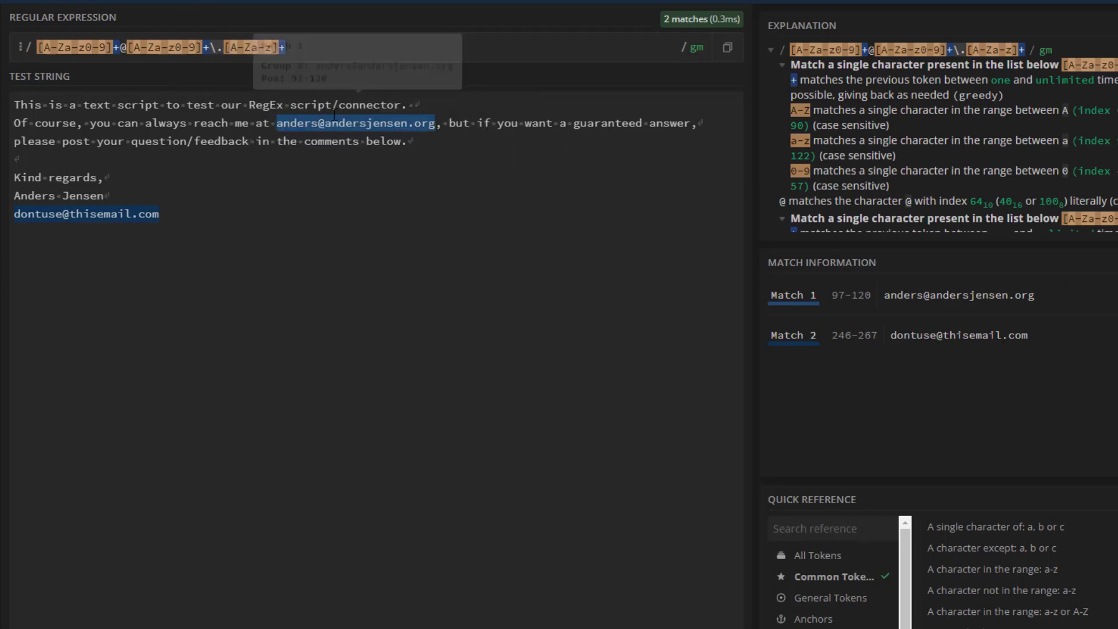
mouse_move(81, 217)
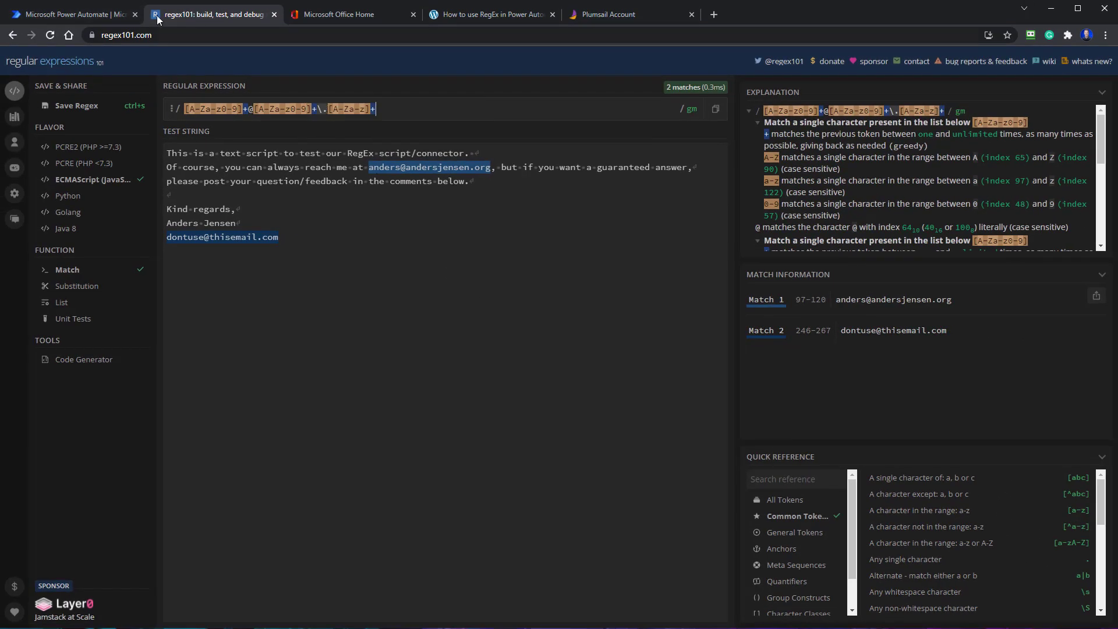
Step: Switch back to the Microsoft Power Automate browser tab
left_click(88, 15)
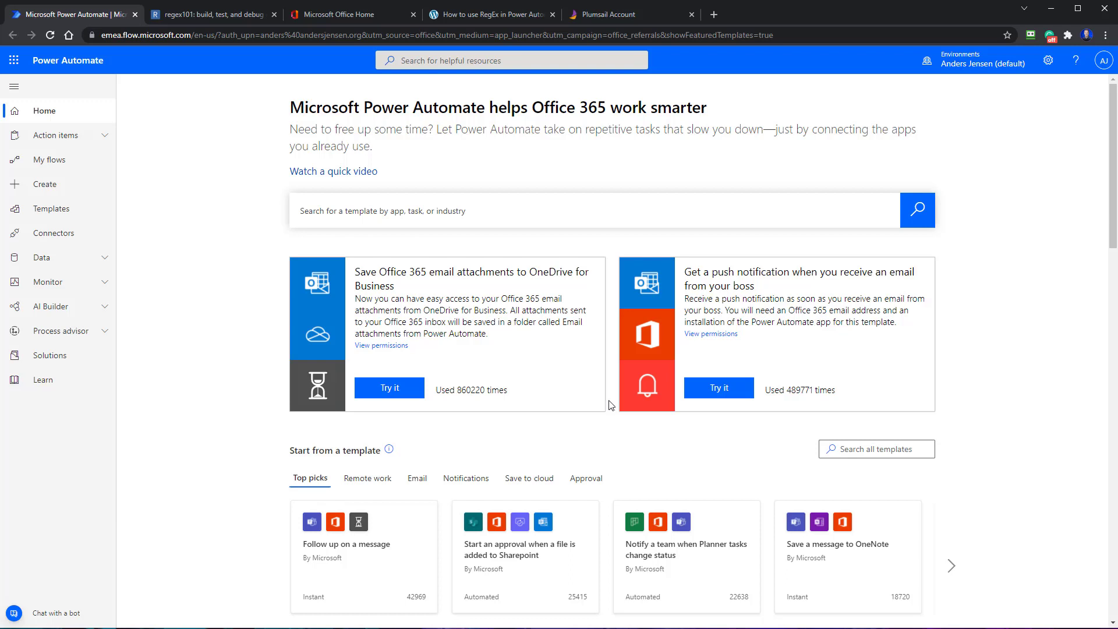
Step: Launch Excel from the Microsoft Office Home app launcher's All apps list
left_click(330, 14)
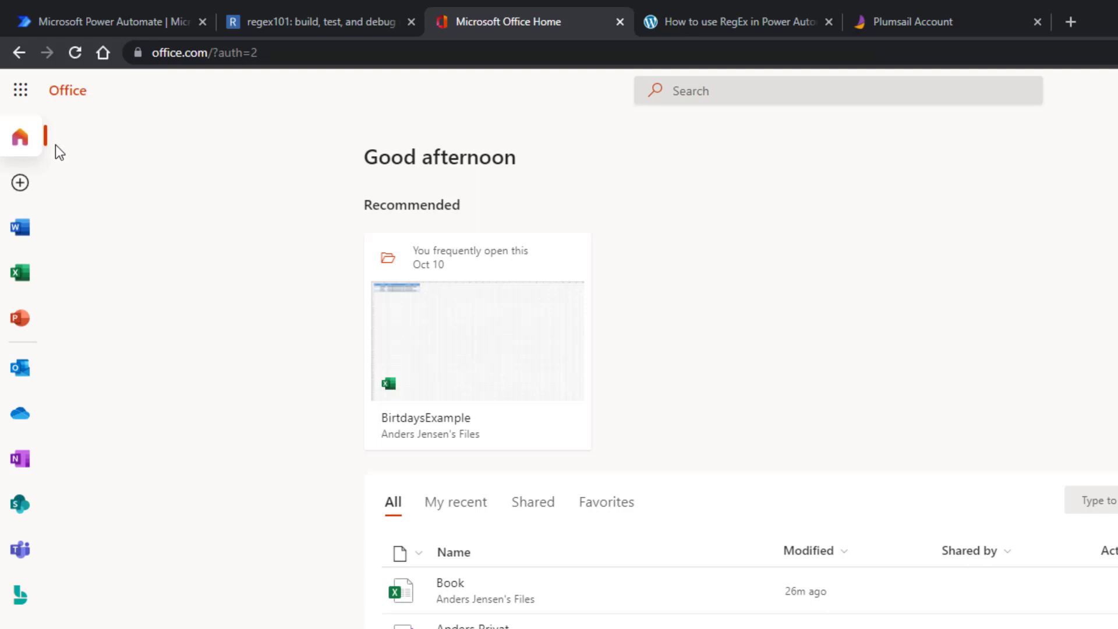
left_click(21, 91)
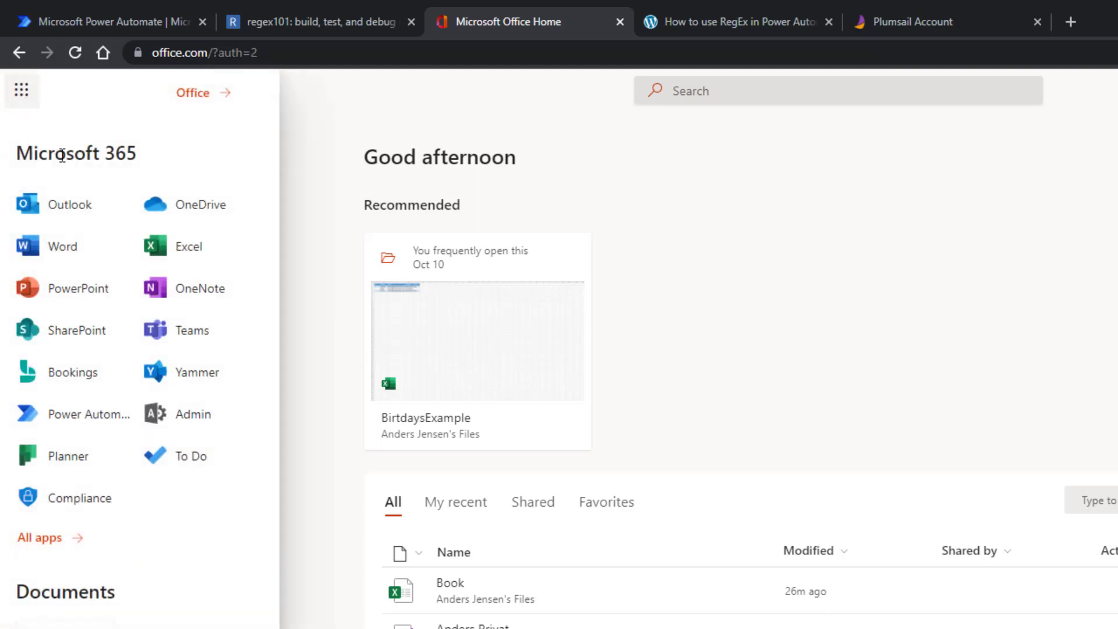
left_click(41, 545)
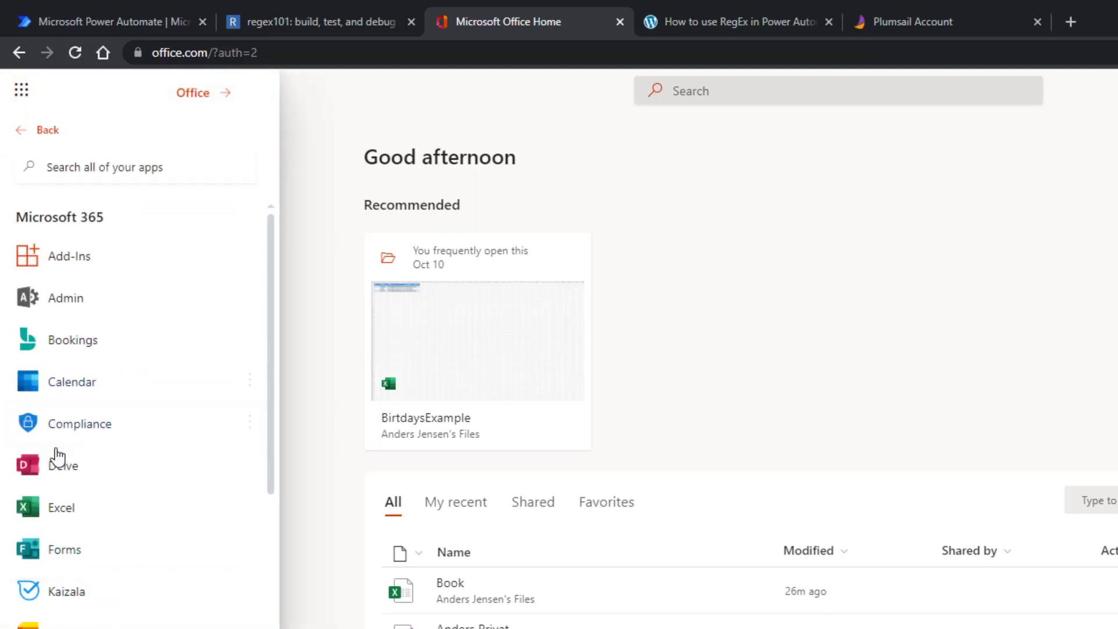
left_click(40, 523)
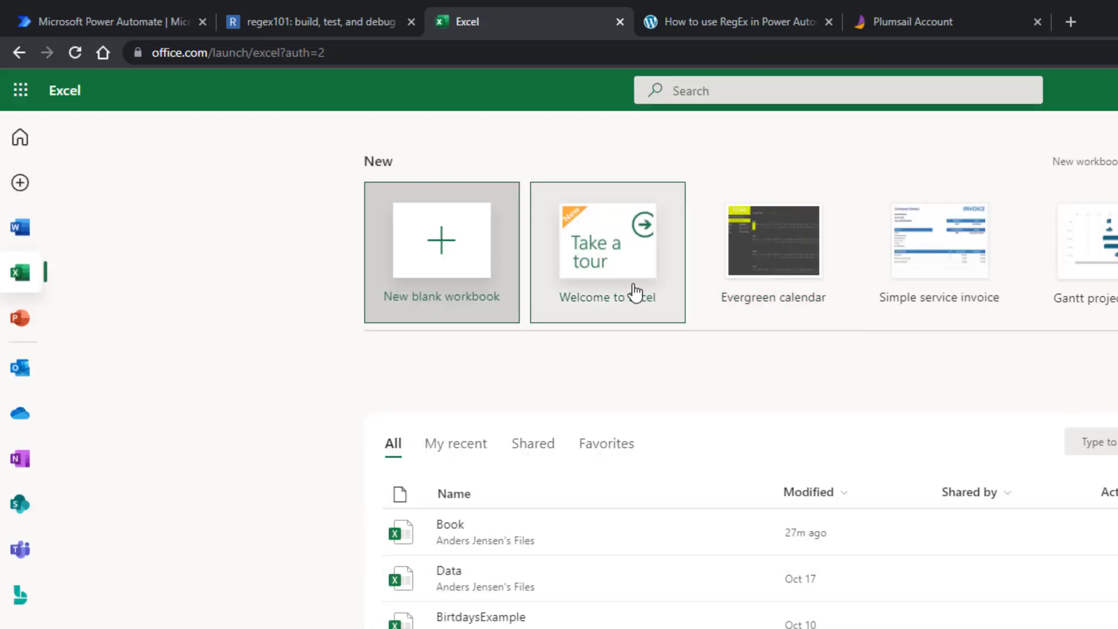
Step: Create a blank workbook and name it PowerAutomateScripts
left_click(425, 239)
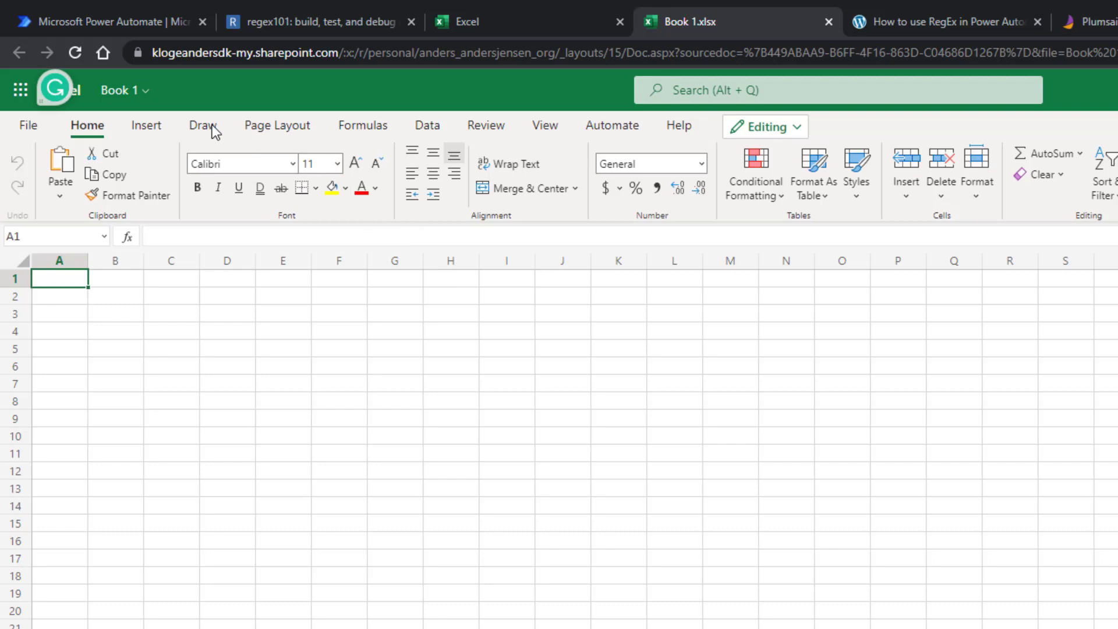
left_click(134, 100)
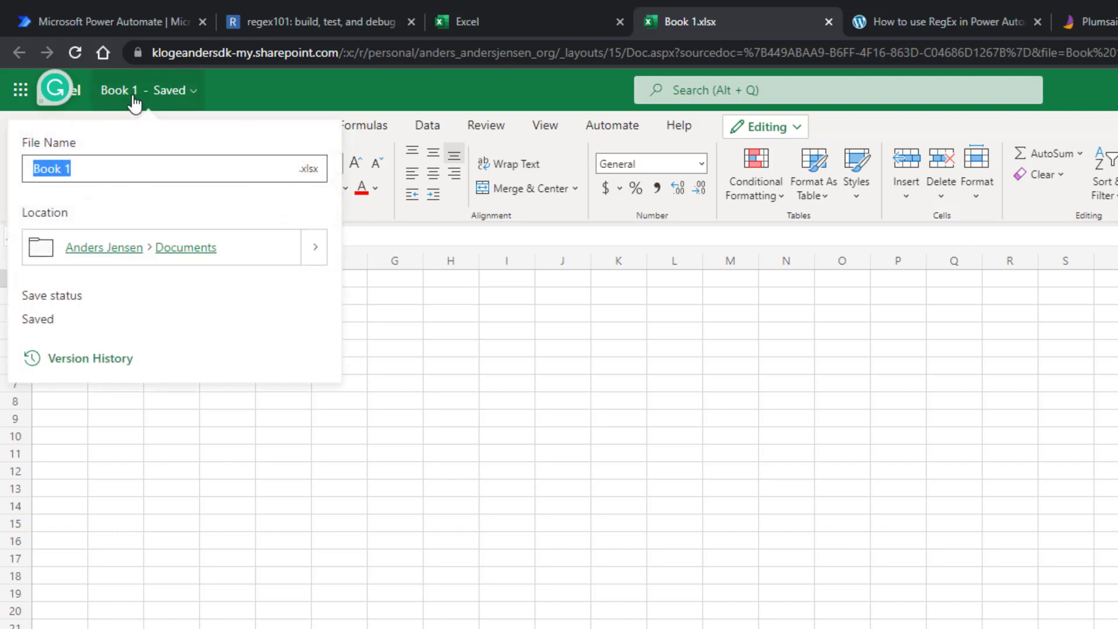
type("PowerAutoma")
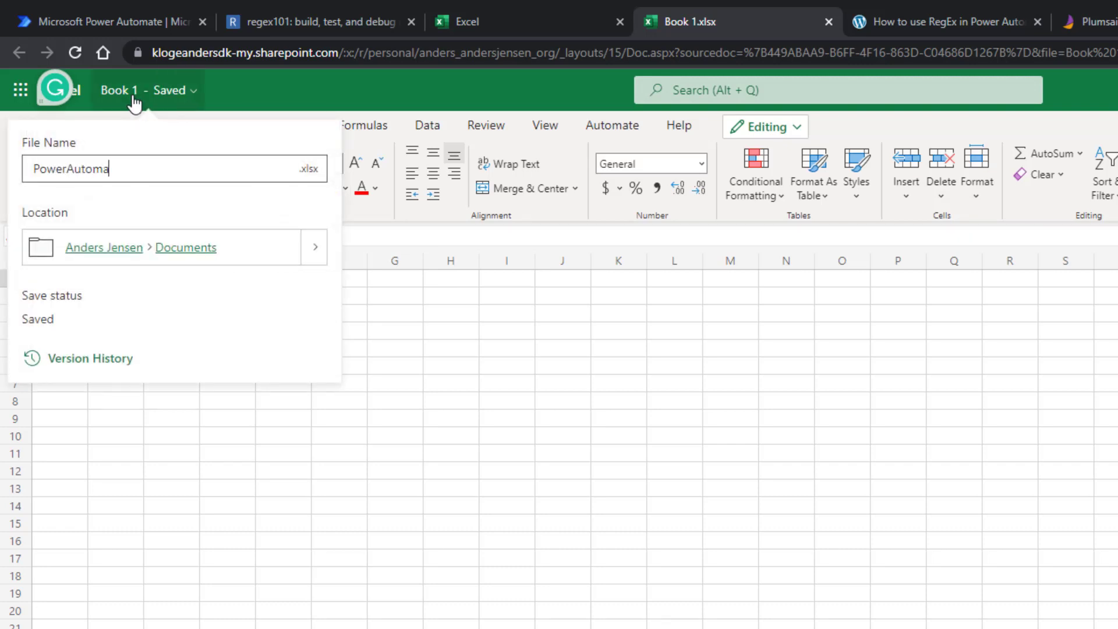
type("teScripts")
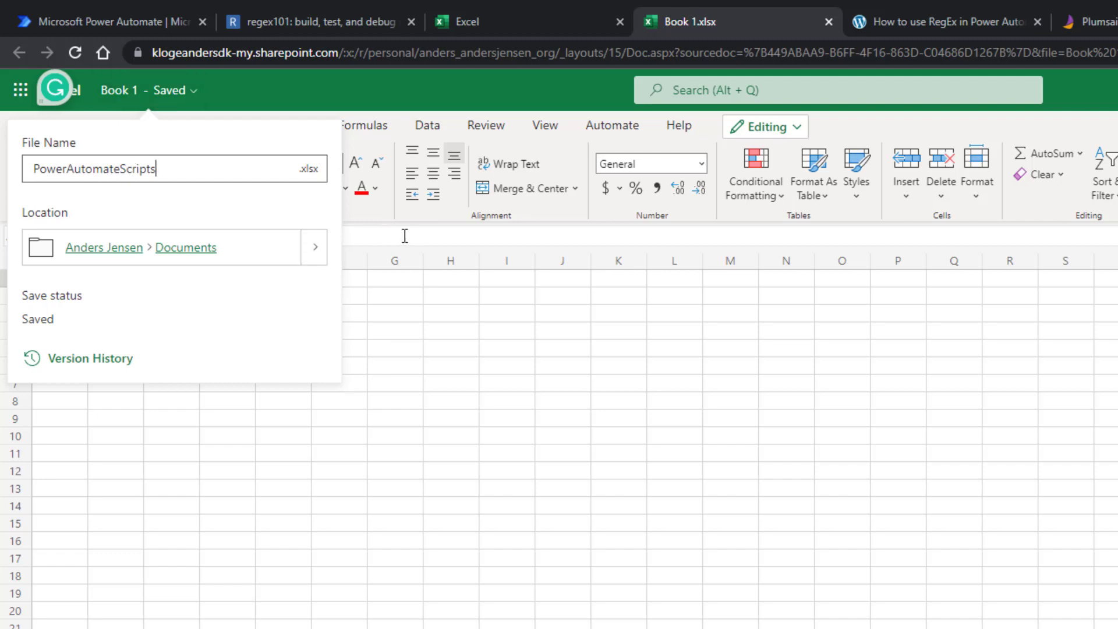
left_click(305, 93)
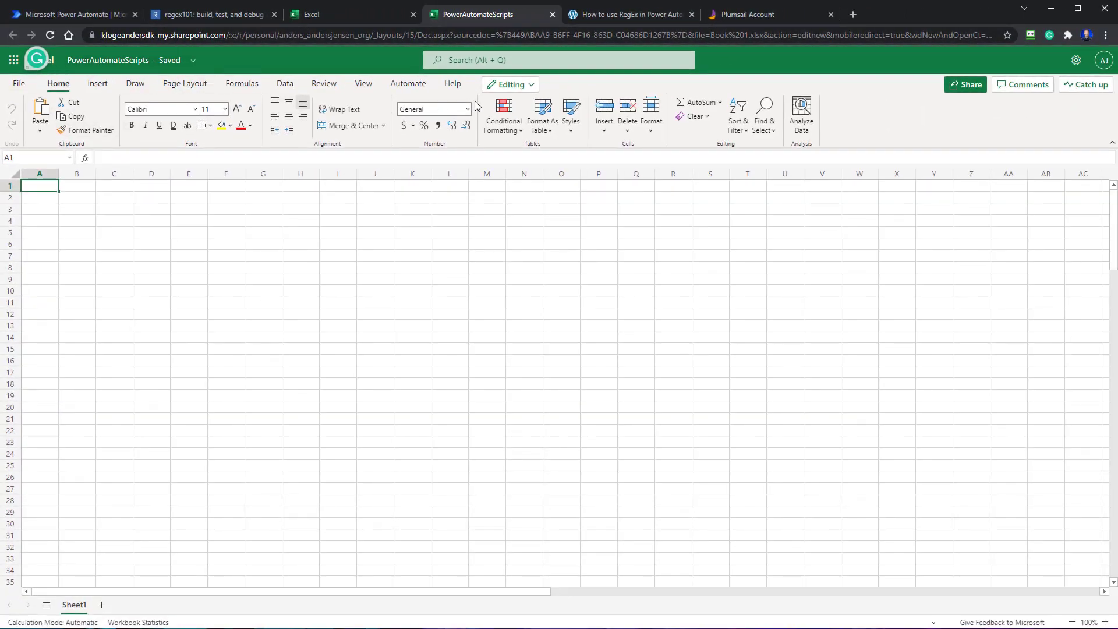
Step: Create a new Office Script from Automate > All Scripts and name it RegexMatch
left_click(416, 88)
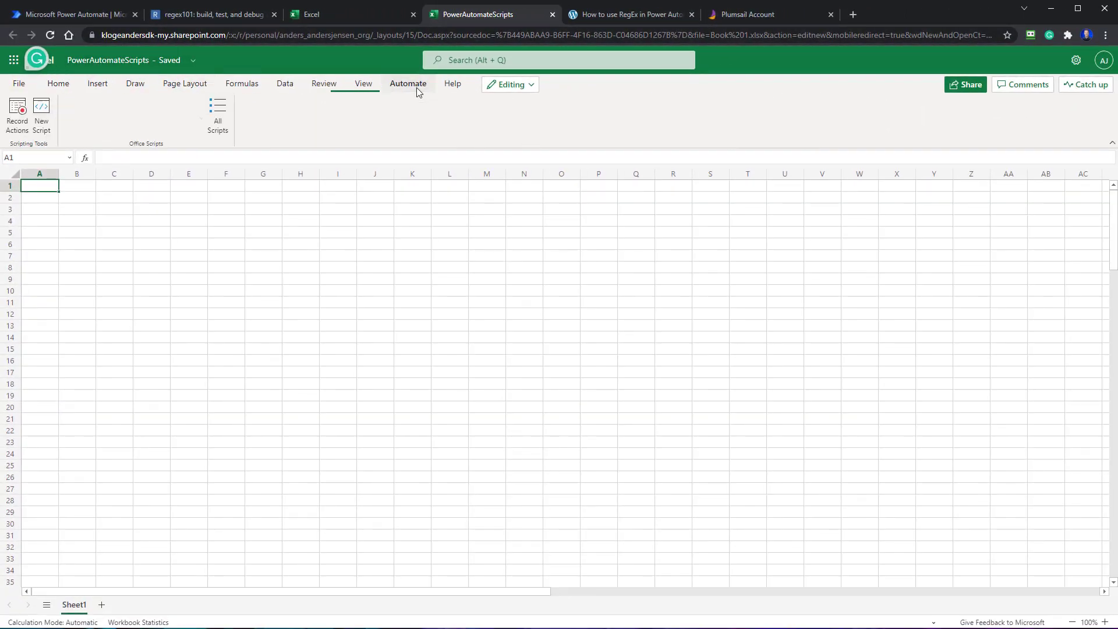
left_click(227, 121)
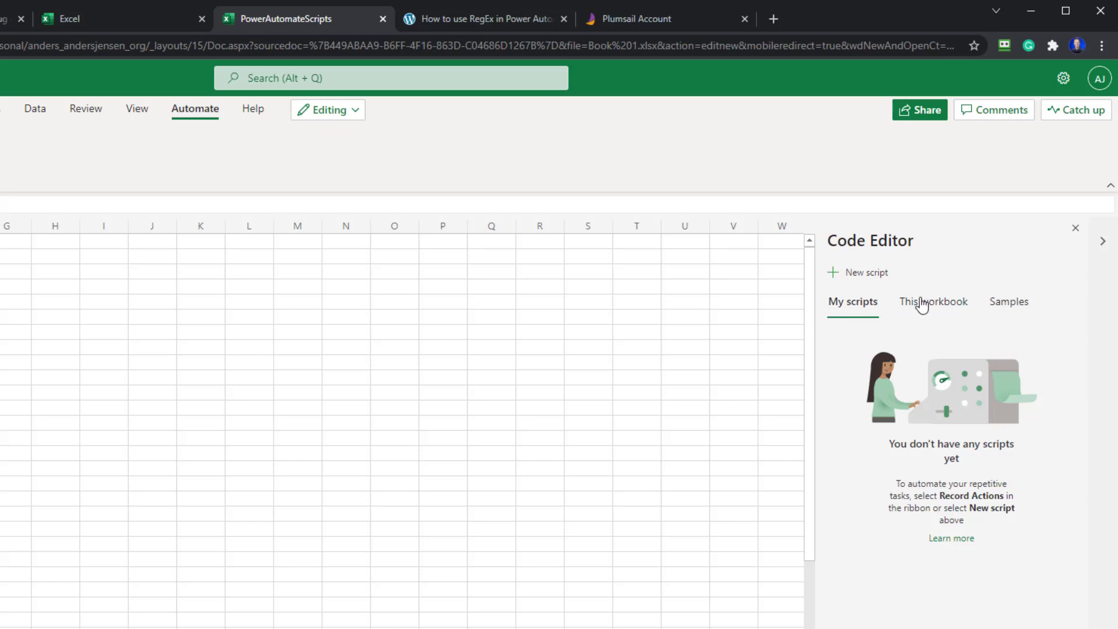
left_click(874, 278)
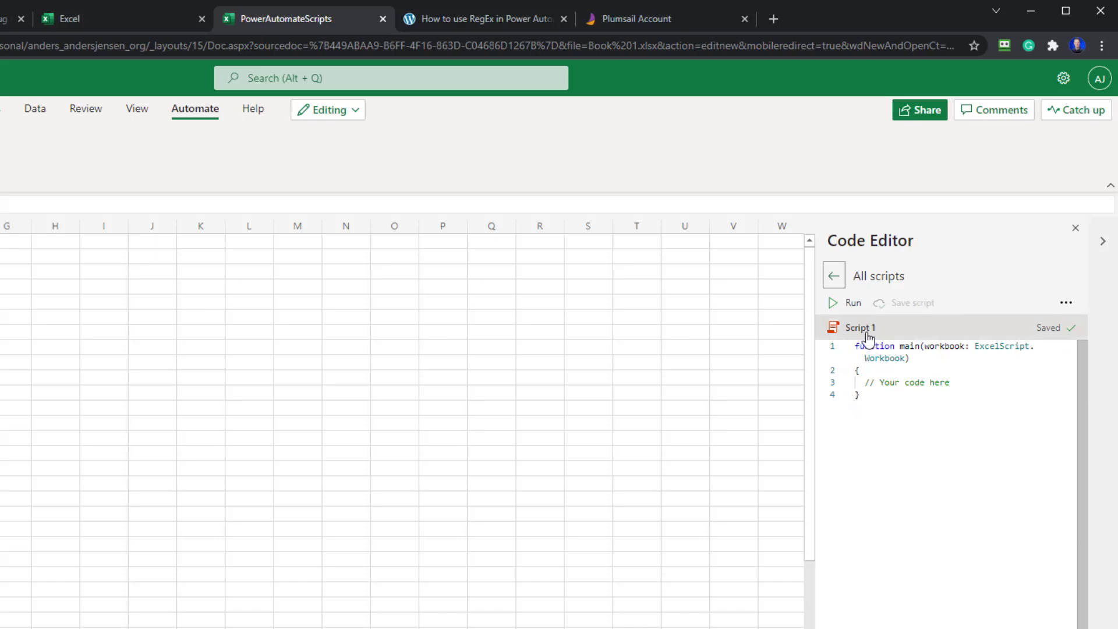
left_click(865, 329)
key("ctrl+a")
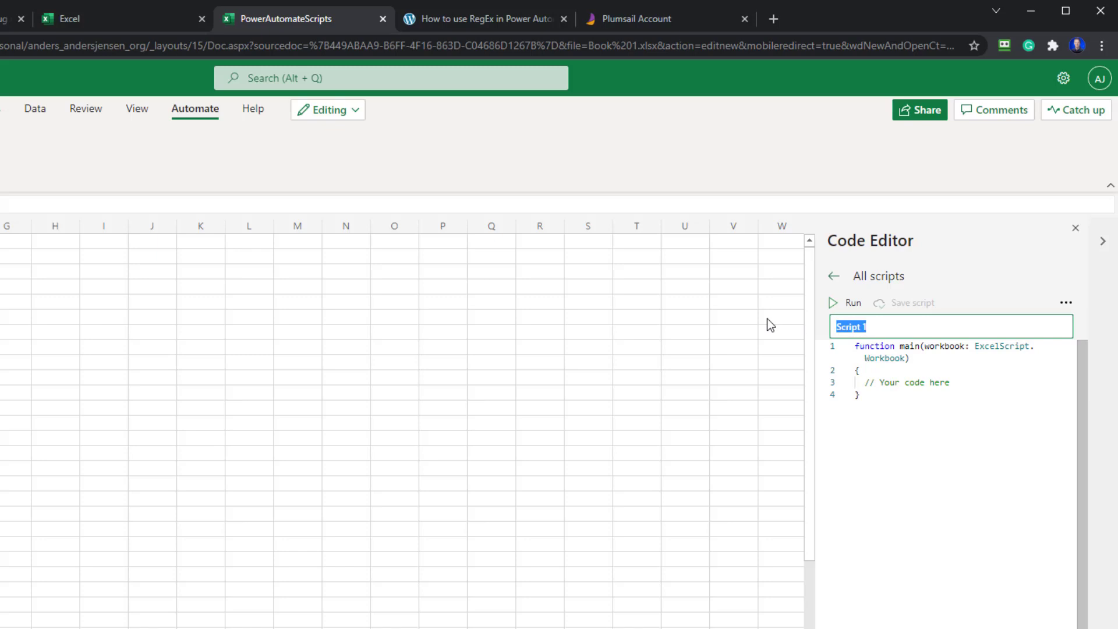
type("RegexMatch")
left_click(888, 401)
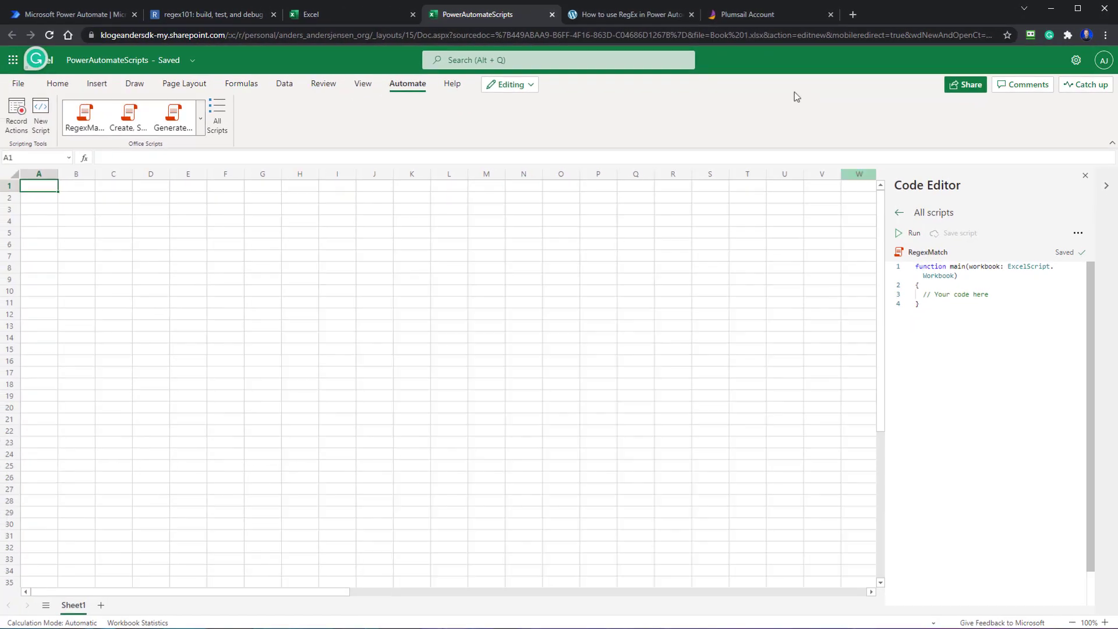
Step: Copy the 14-line regex matching script from the blog article's code block
left_click(630, 18)
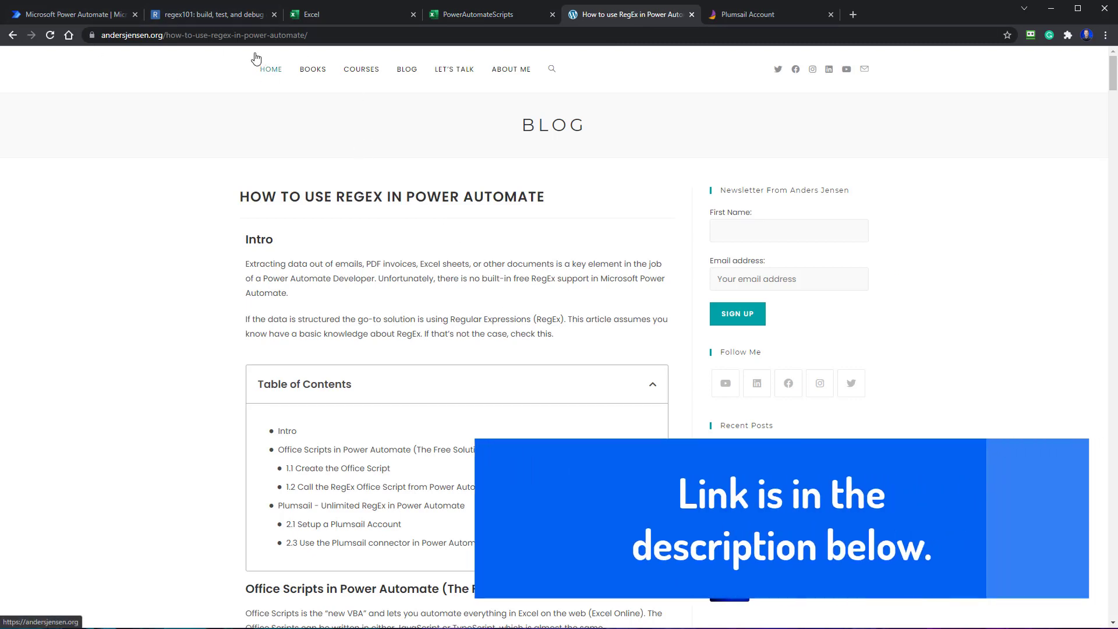
scroll(429, 239, "down", 20)
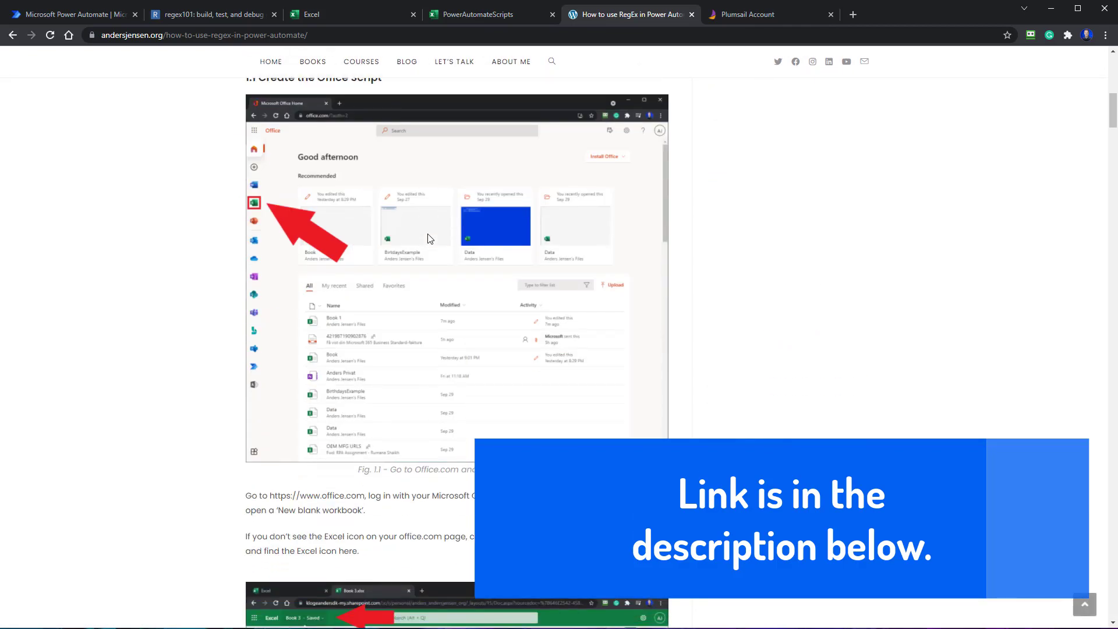
scroll(429, 242, "down", 18)
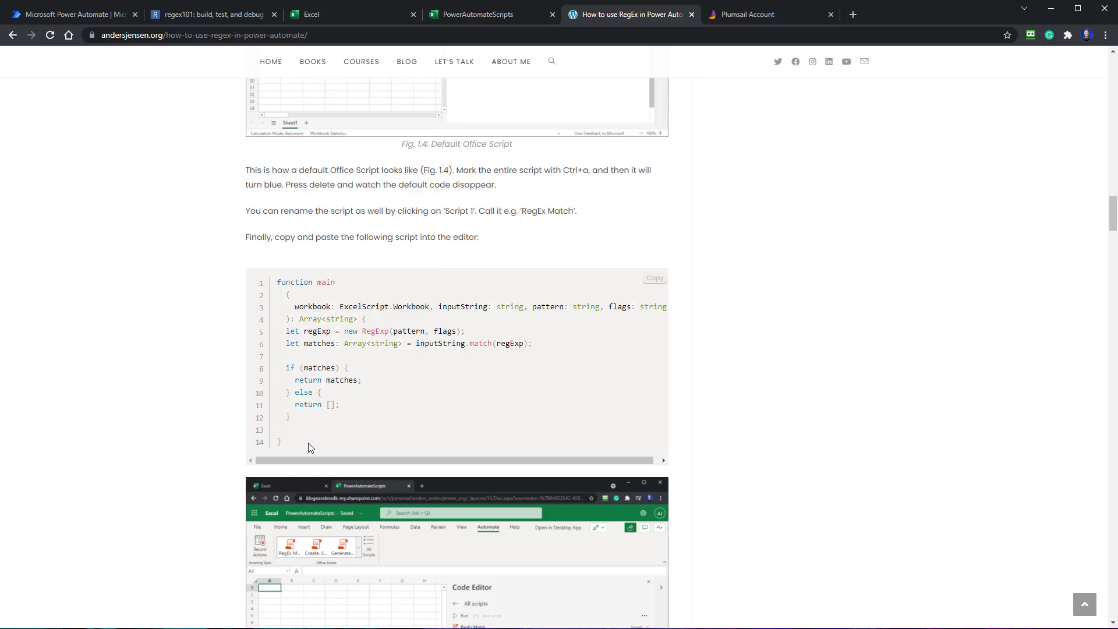
left_click_drag(294, 445, 277, 259)
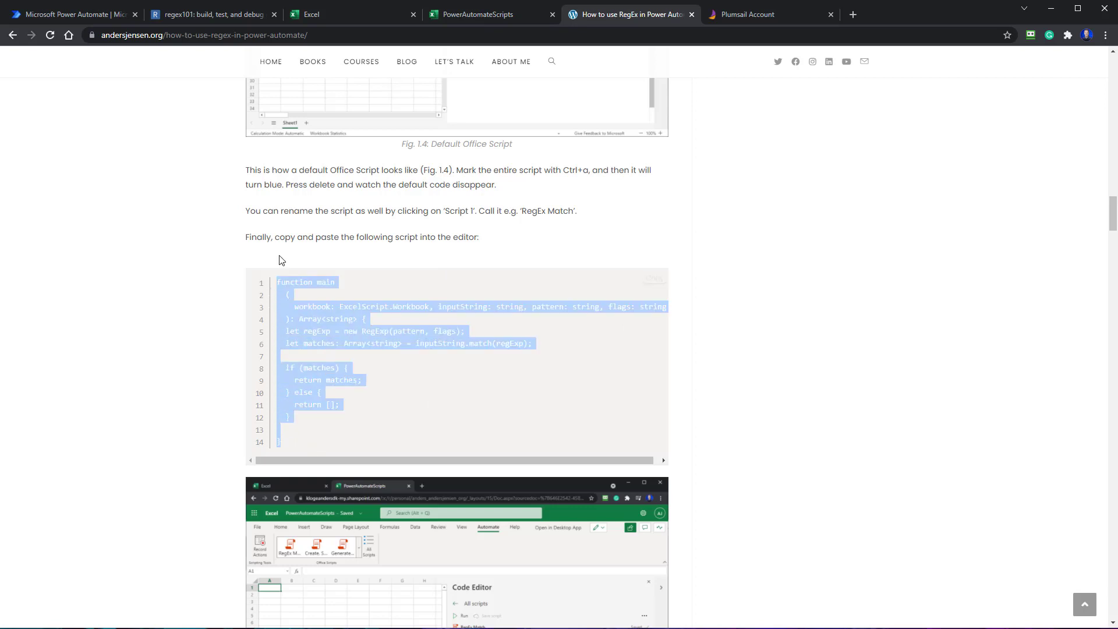
left_click(268, 312)
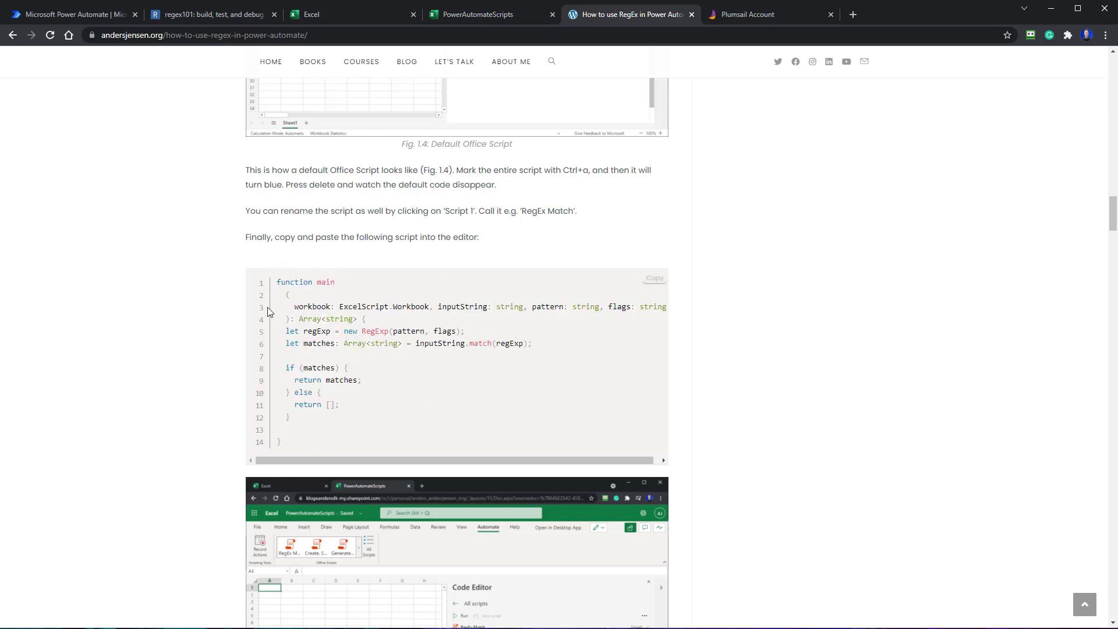
left_click(649, 280)
Step: Swap RegexMatch's template code for the pasted regex function and save the script
left_click(473, 17)
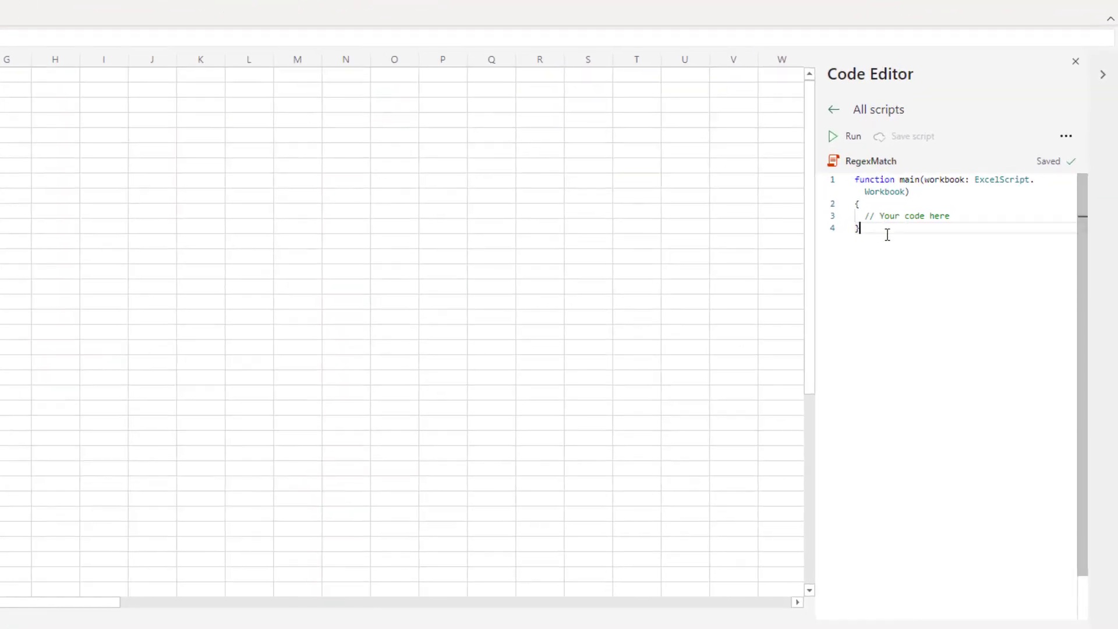
left_click_drag(935, 305, 903, 269)
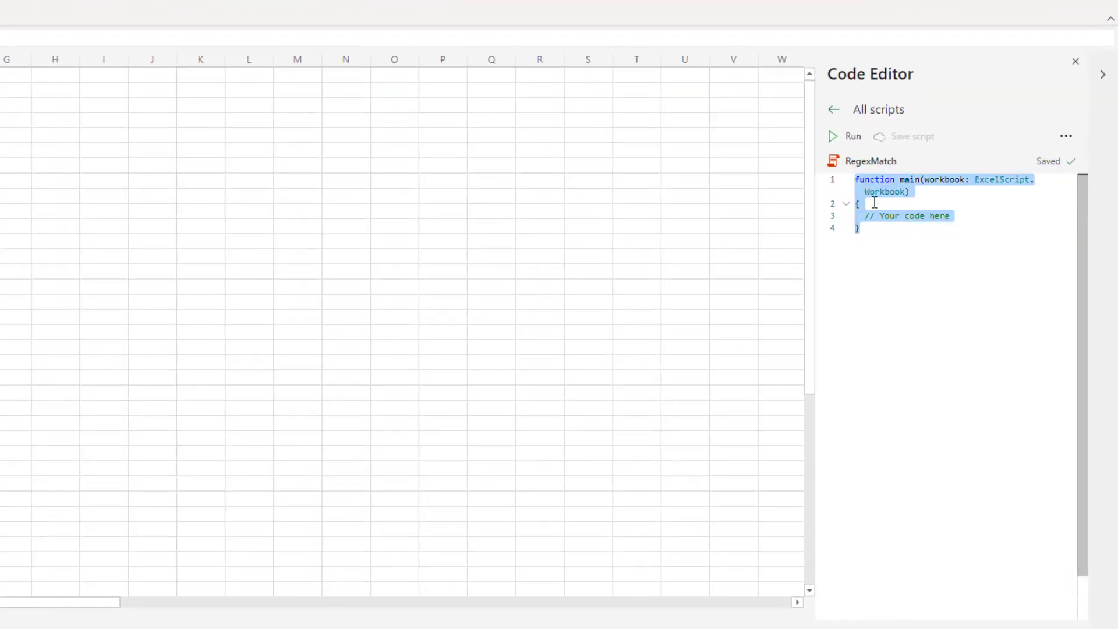
key("BackSpace")
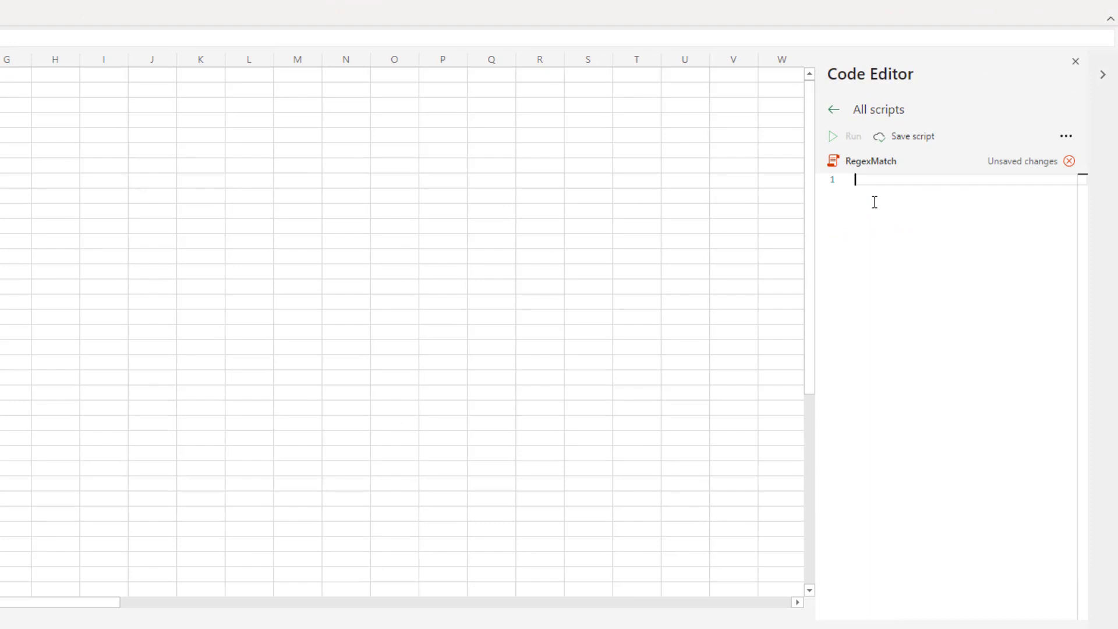
key("ctrl+v")
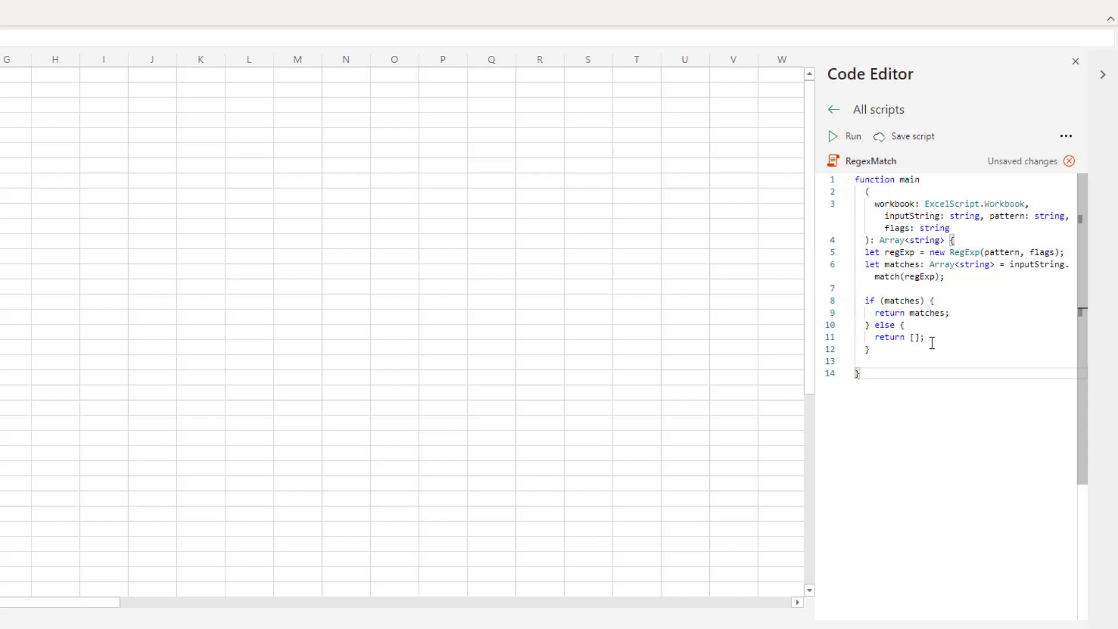
left_click(916, 139)
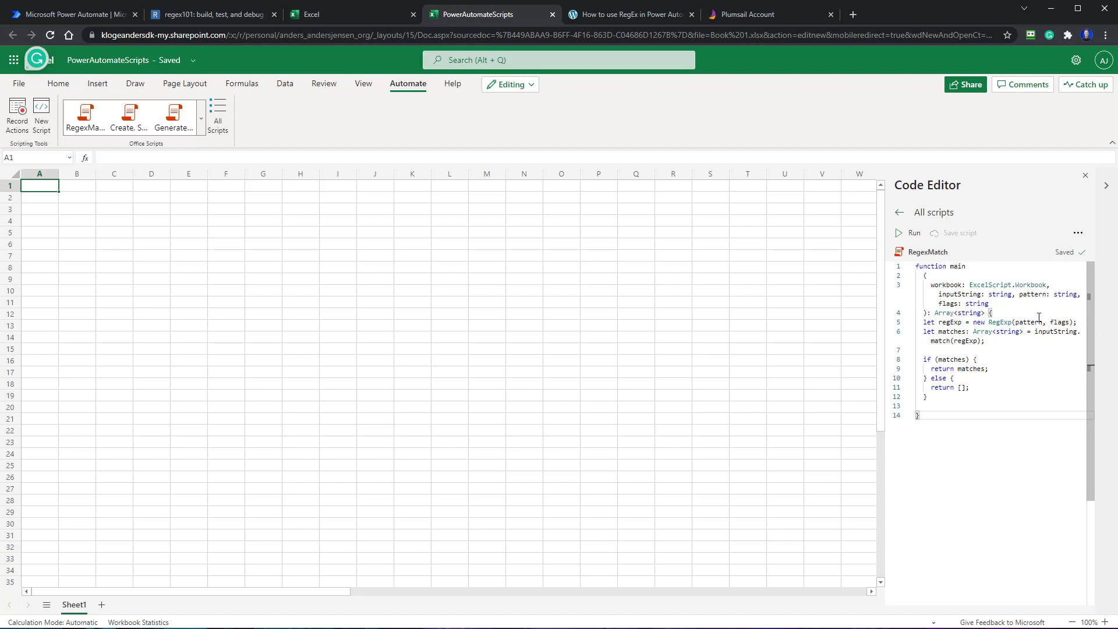
Step: Create an instant cloud flow named RegexExample with the 'Manually trigger a flow' trigger
left_click(64, 14)
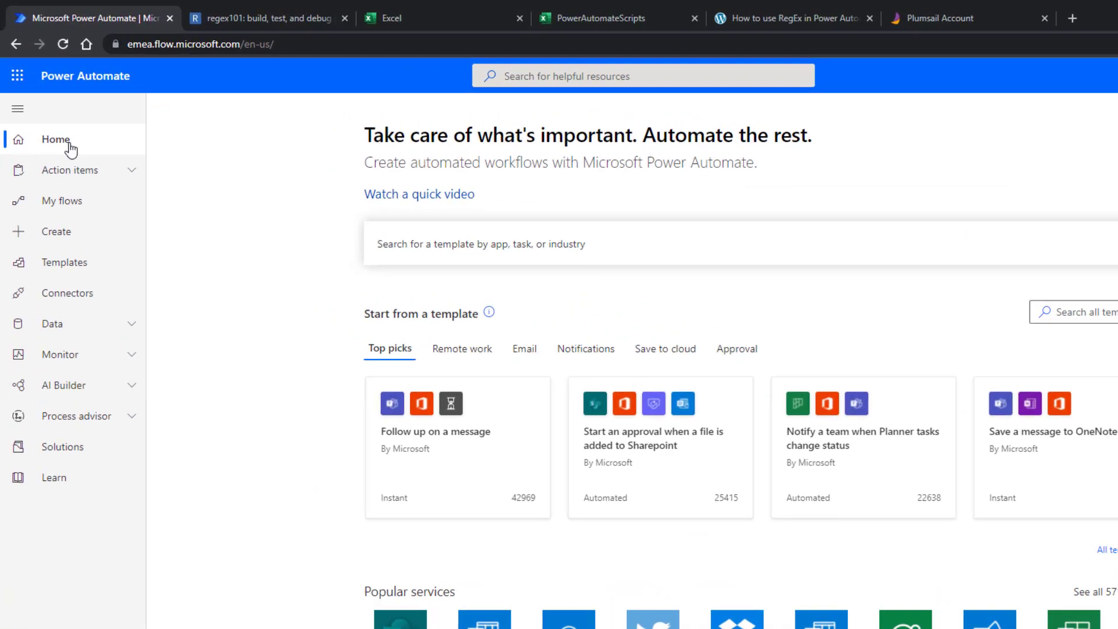
left_click(60, 233)
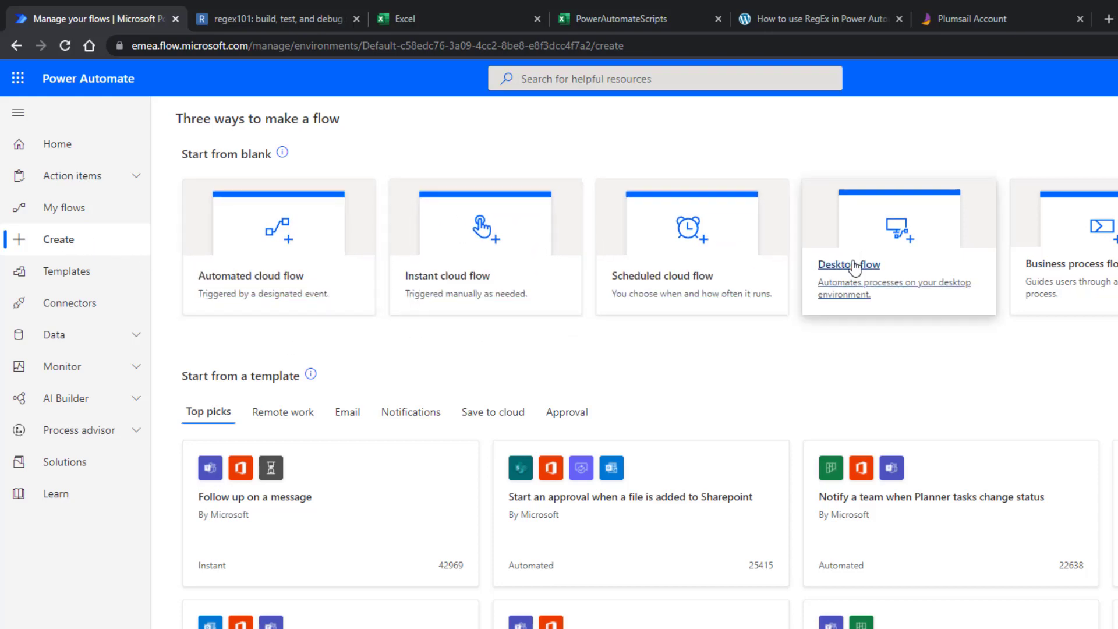
left_click(410, 286)
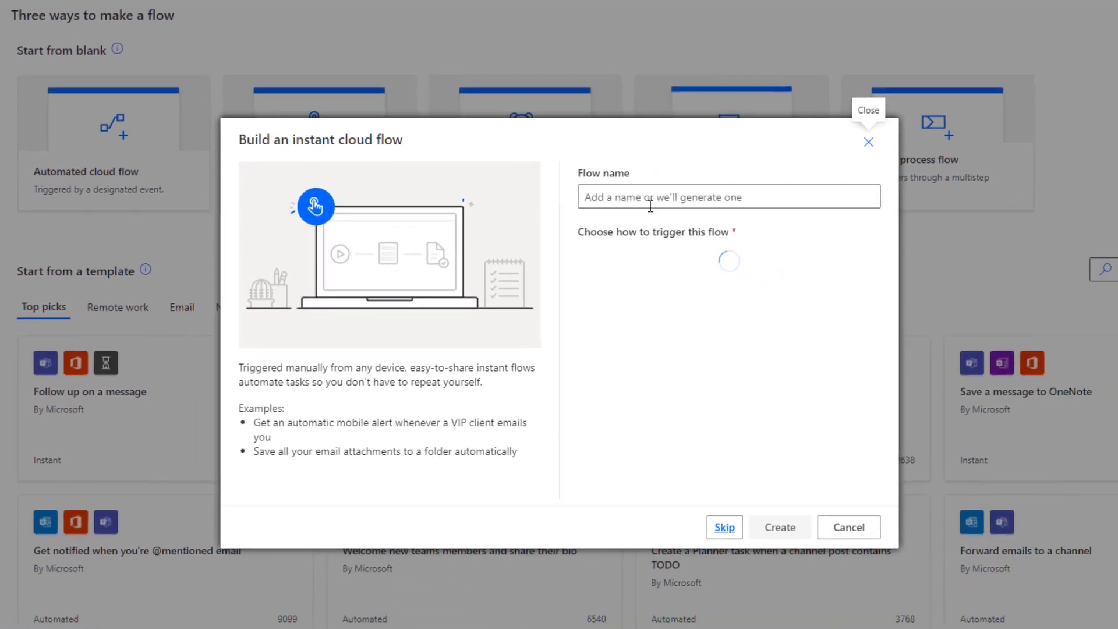
left_click(590, 193)
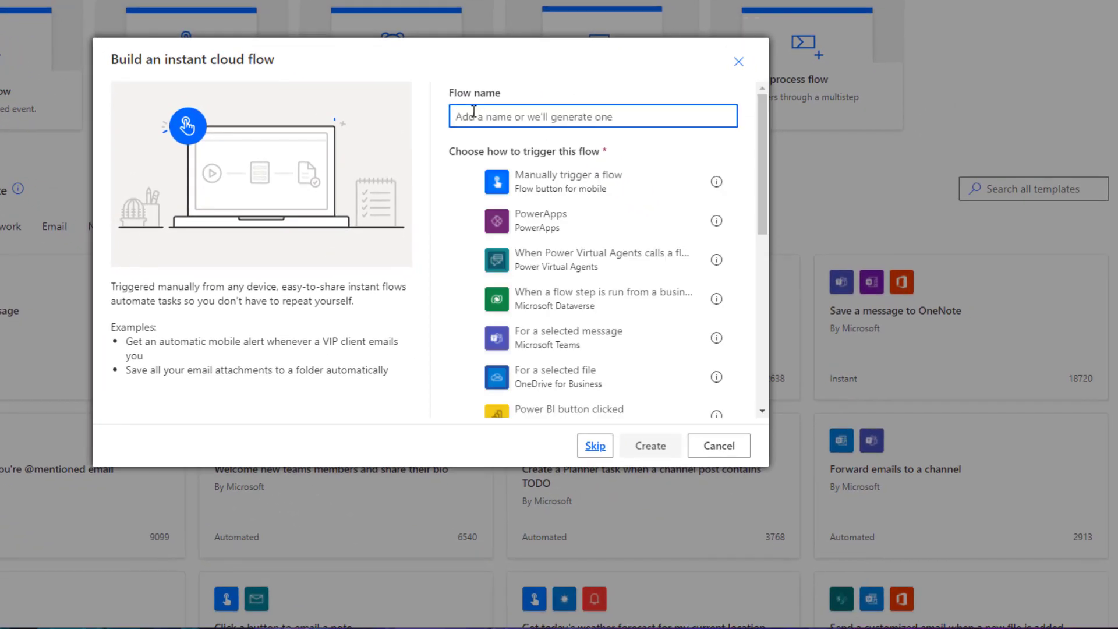
type("Regex")
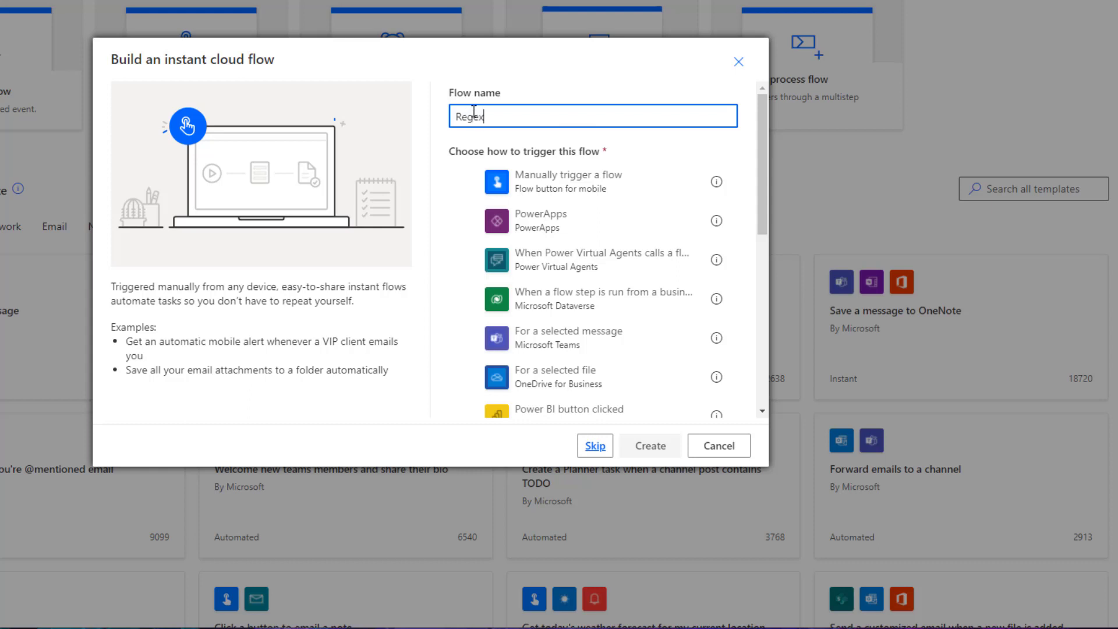
type("Example")
left_click(542, 177)
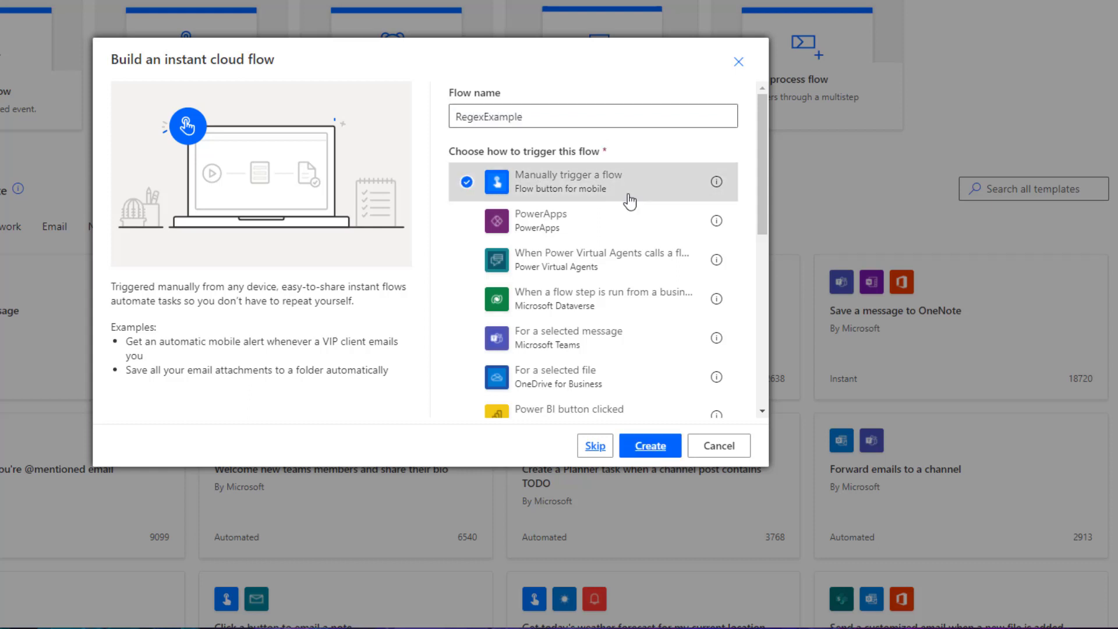
left_click(648, 446)
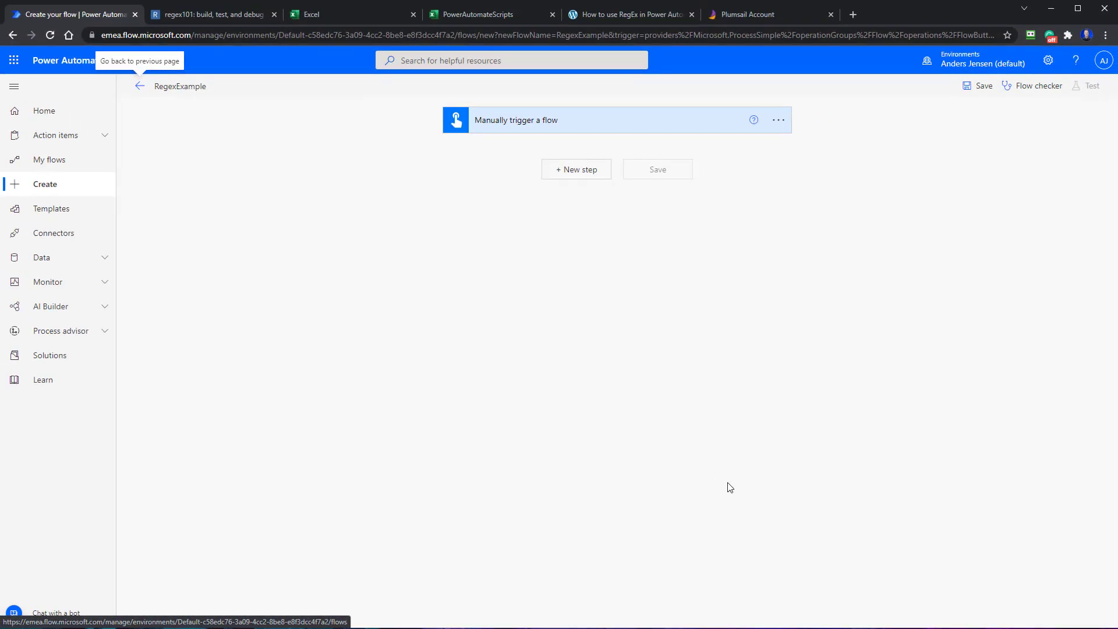
Step: Copy the seven-line sample message with the email addresses from the Notepad notes
key("alt+Tab")
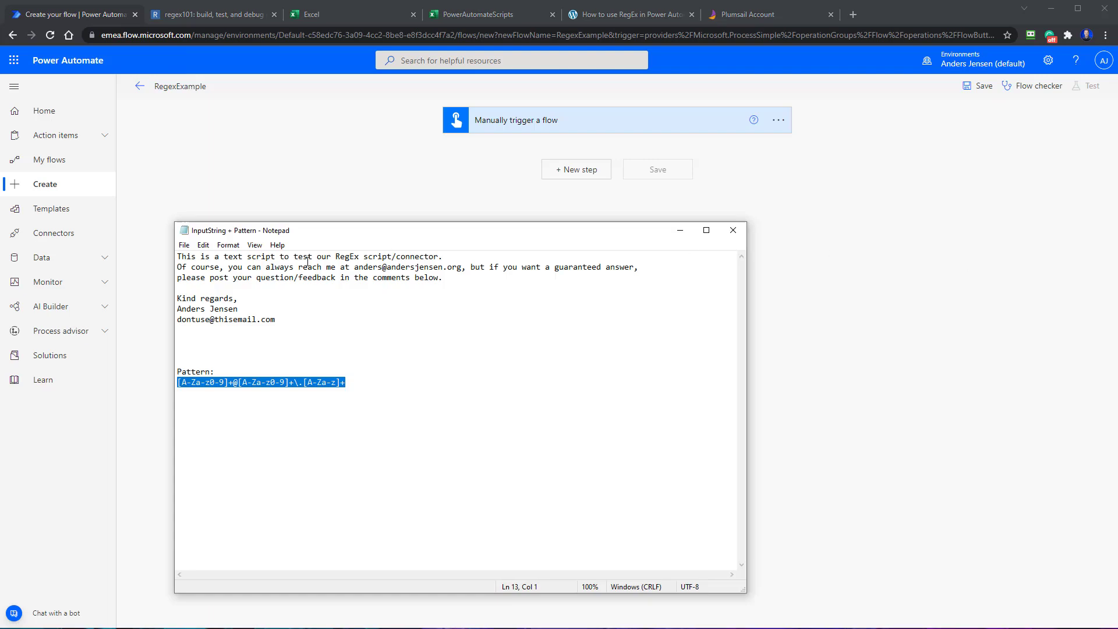
left_click(312, 332)
left_click_drag(304, 321, 103, 251)
key("ctrl+c")
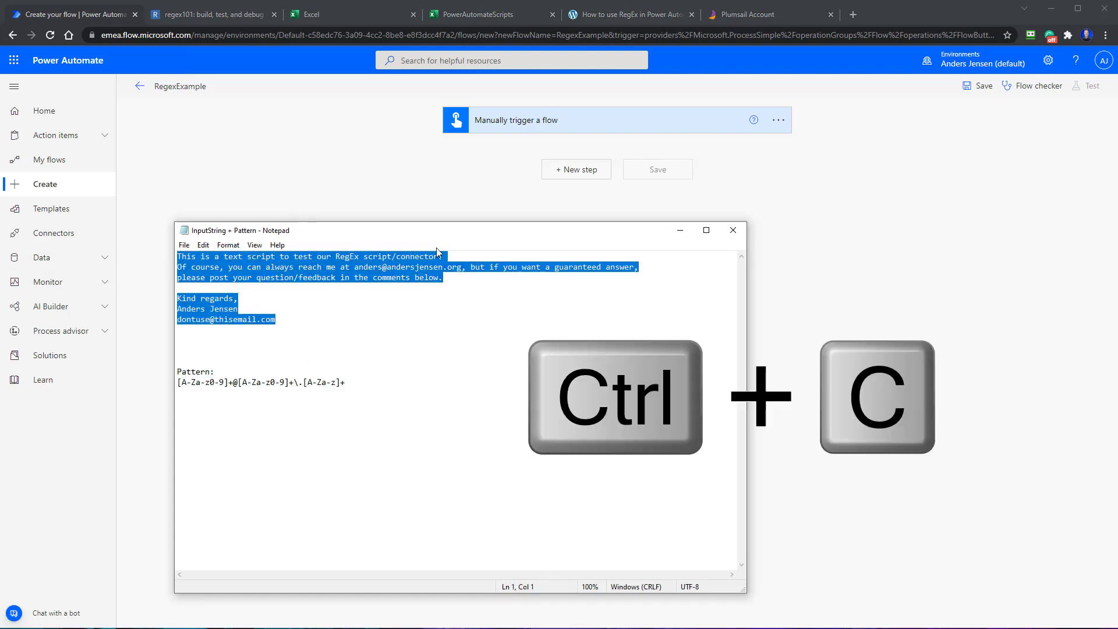
Step: Add a Compose action after the trigger and paste the sample message into its Inputs
left_click(579, 171)
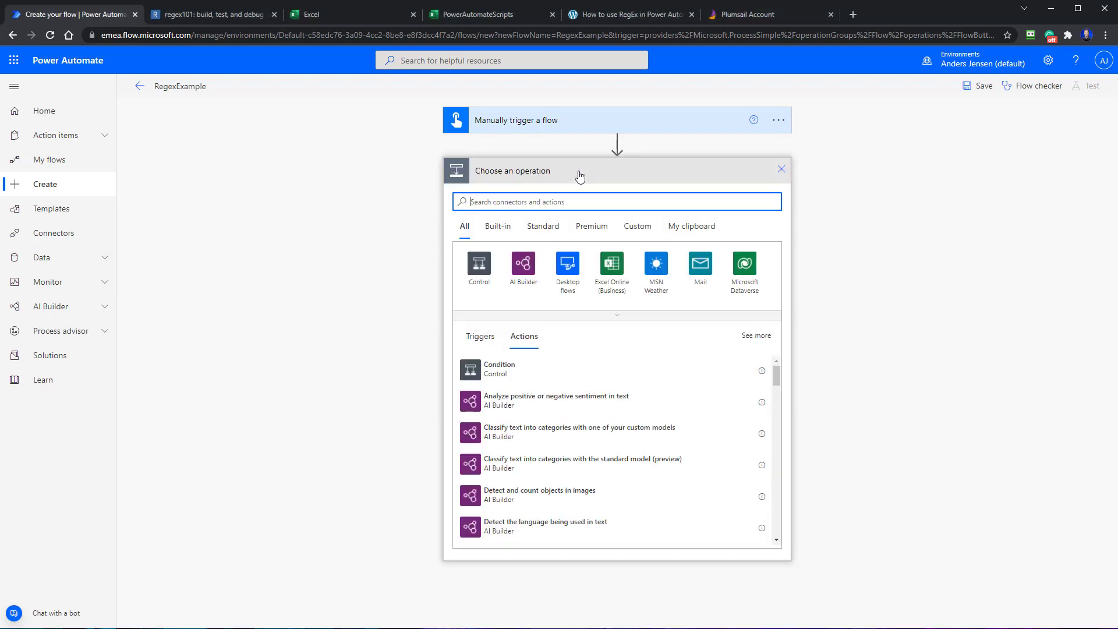
type("compose")
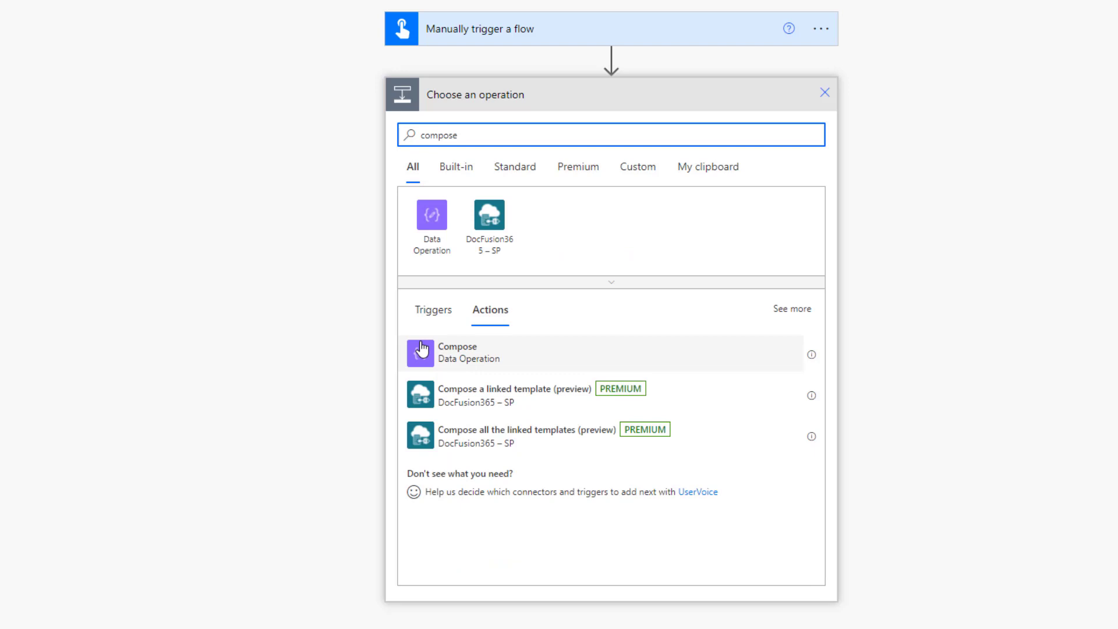
left_click(448, 350)
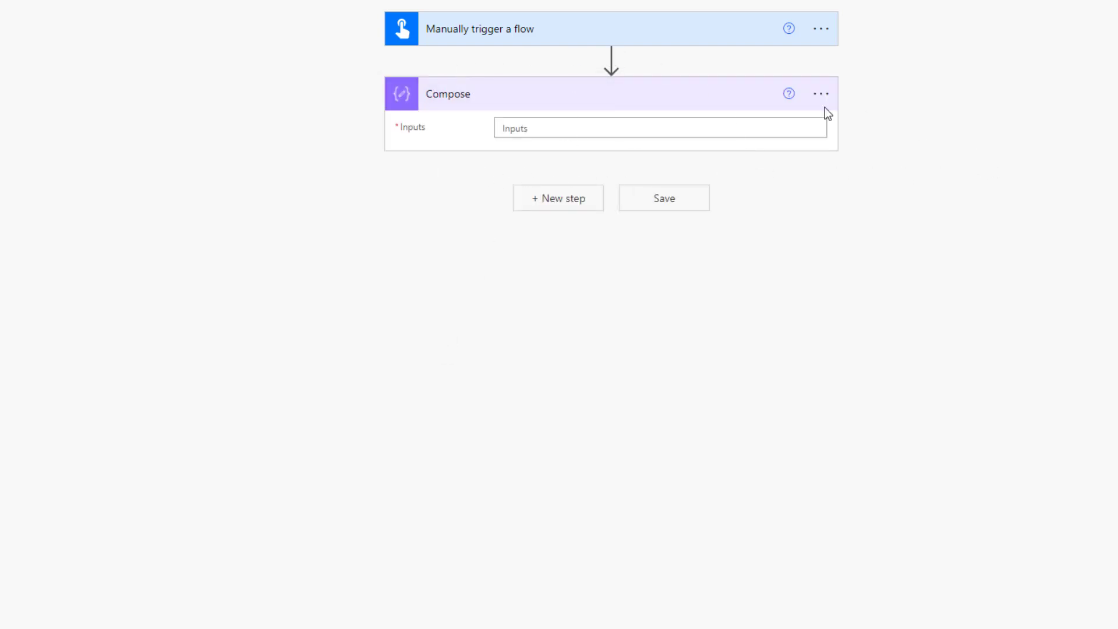
left_click(557, 133)
key("ctrl+v")
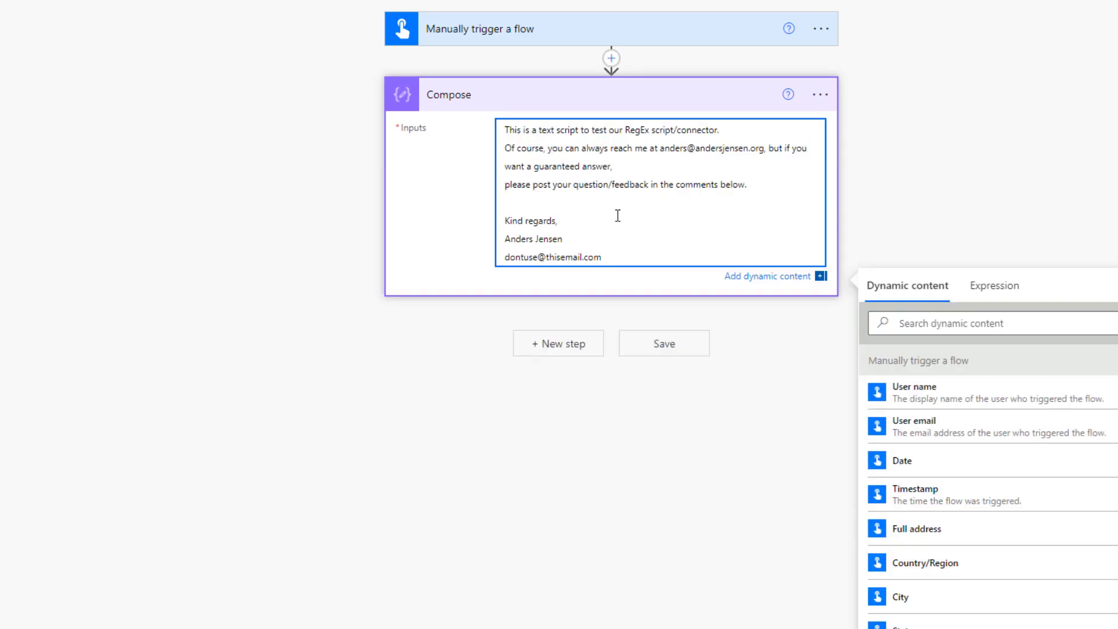
left_click(435, 333)
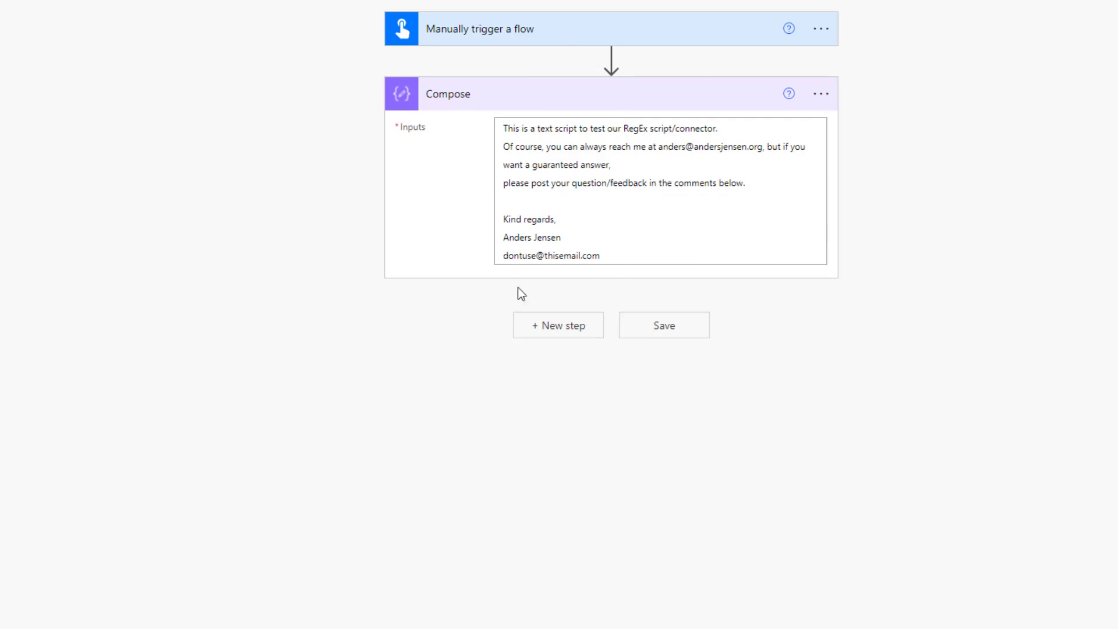
Step: Add an Excel Online Run script step using OneDrive for Business and the OneDrive library
left_click(570, 334)
type("run")
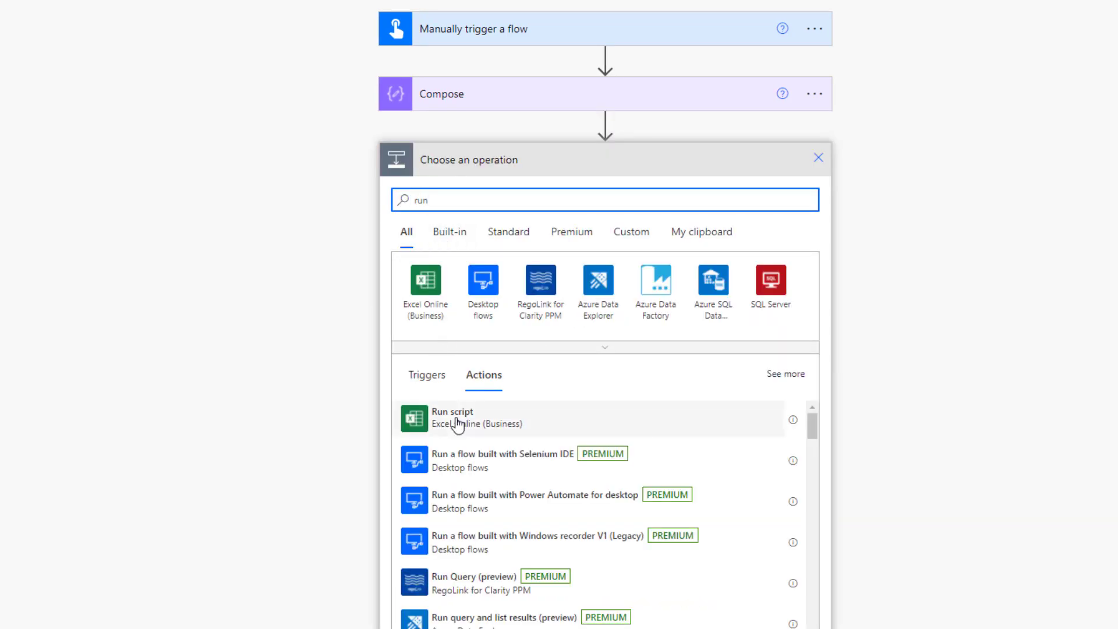
left_click(464, 416)
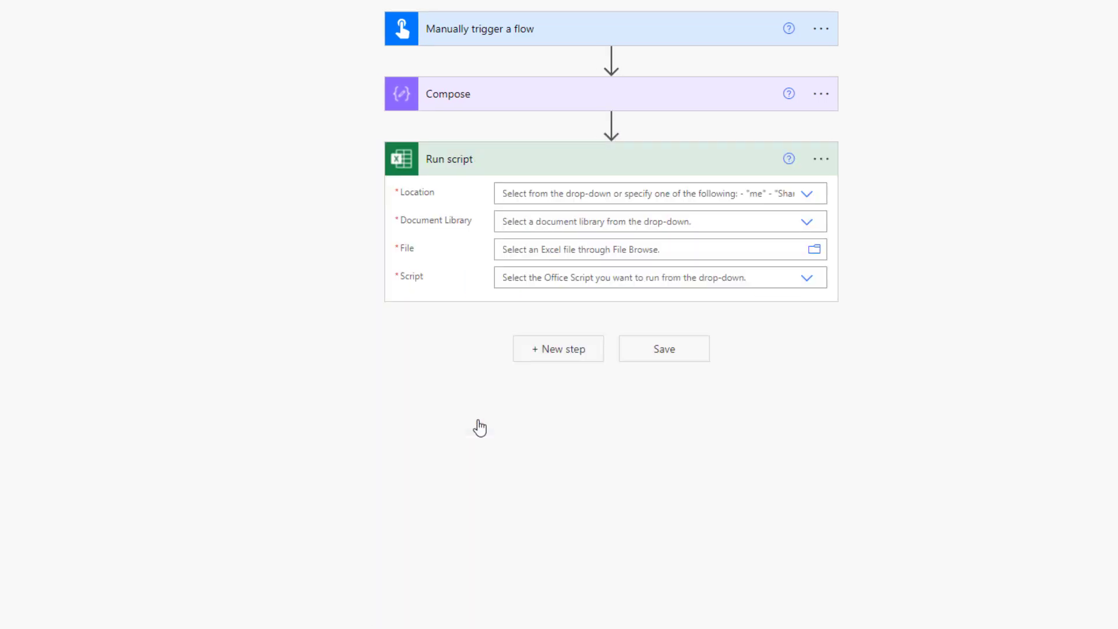
left_click(807, 195)
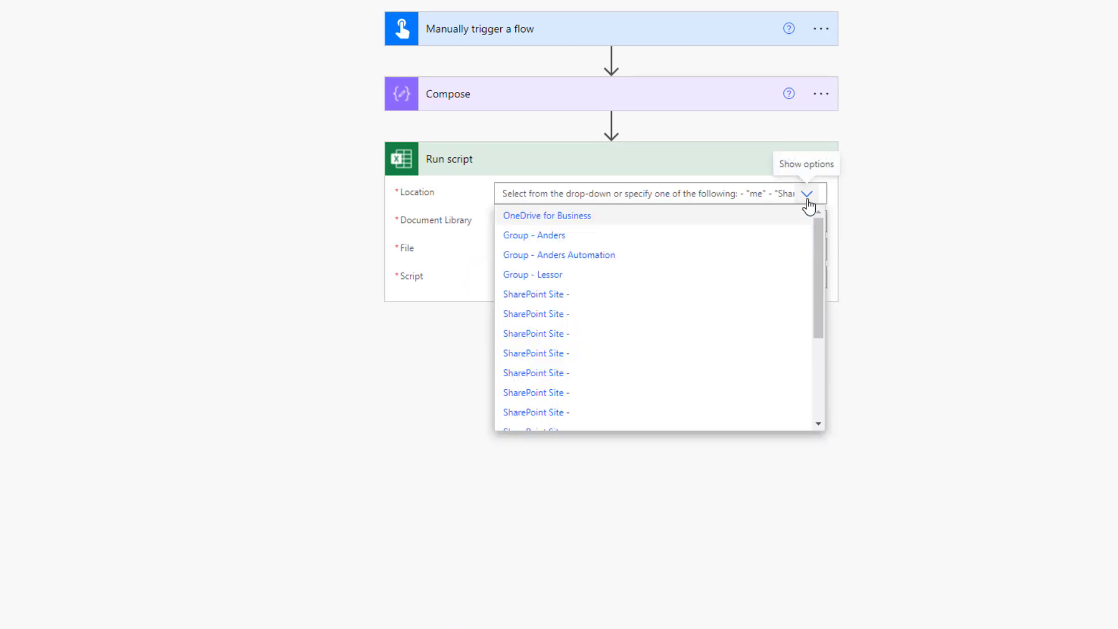
left_click(535, 220)
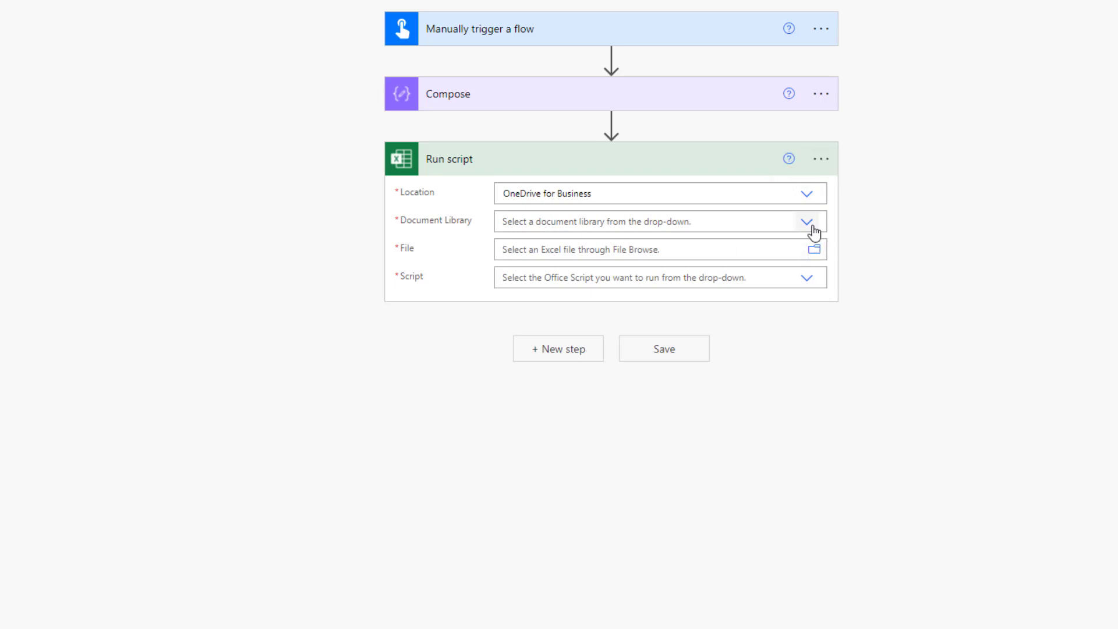
left_click(807, 224)
left_click(517, 247)
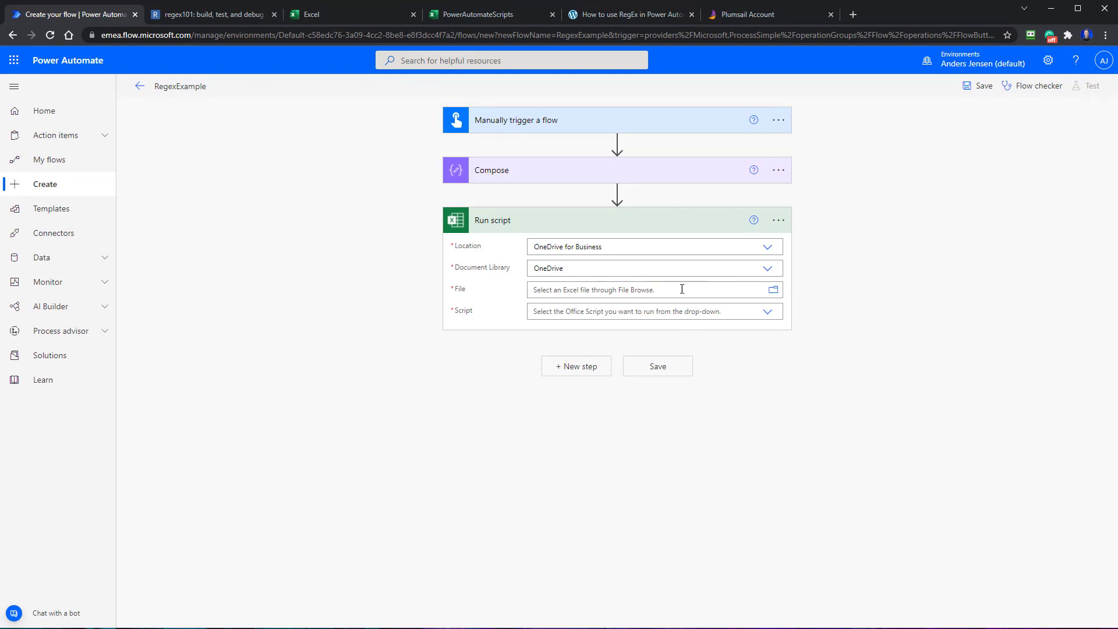
Step: Choose /PowerAutomateScripts.xlsx as the Run script step's file
left_click(502, 16)
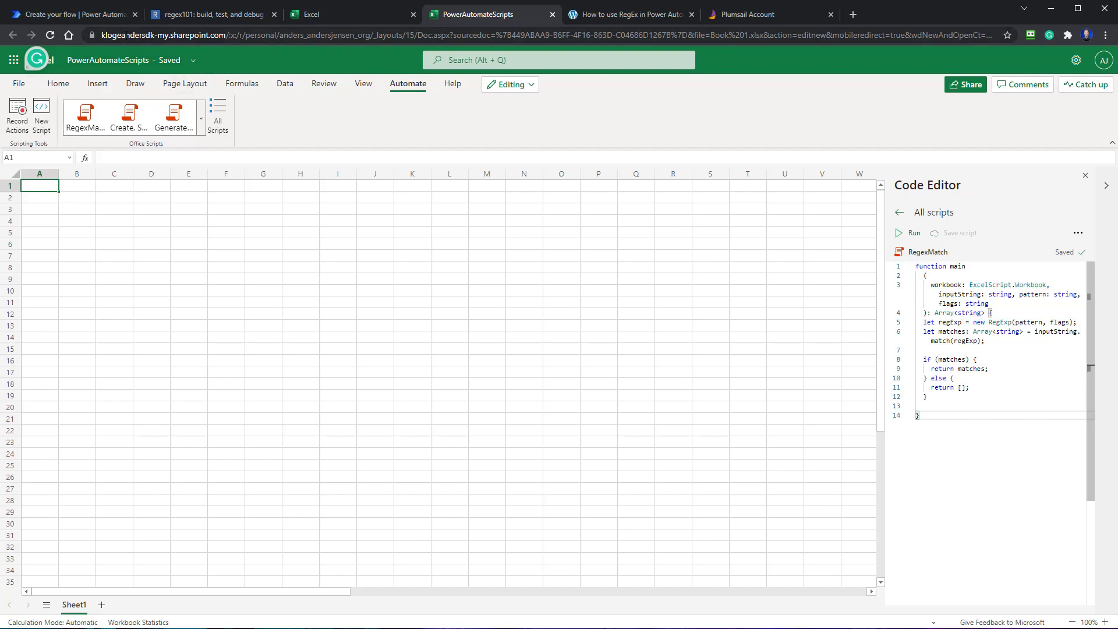
left_click(87, 14)
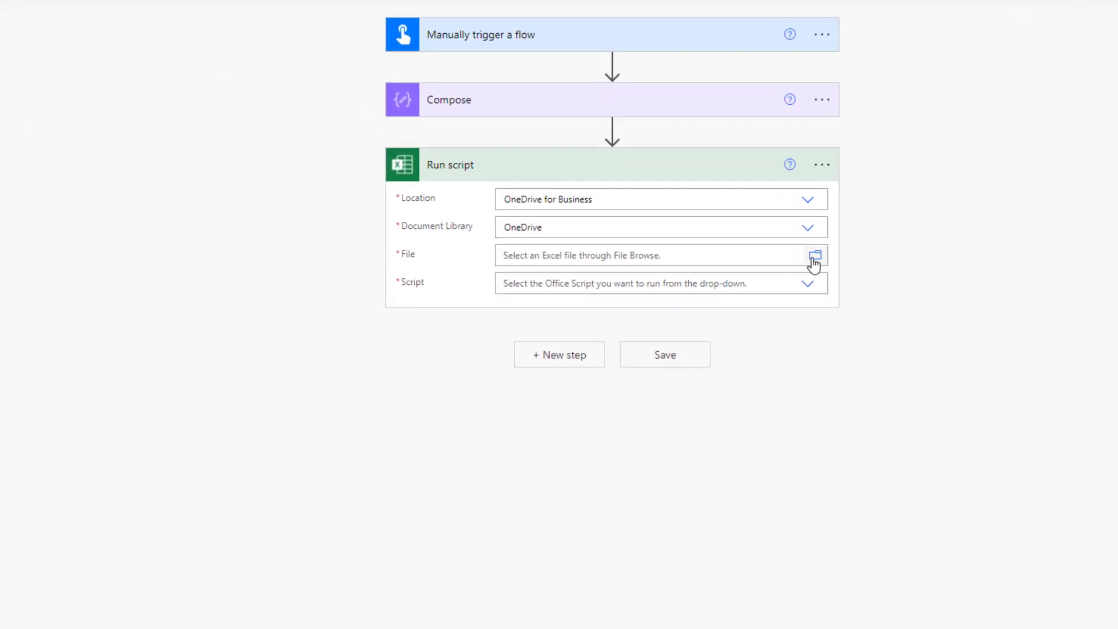
left_click(775, 287)
left_click(814, 259)
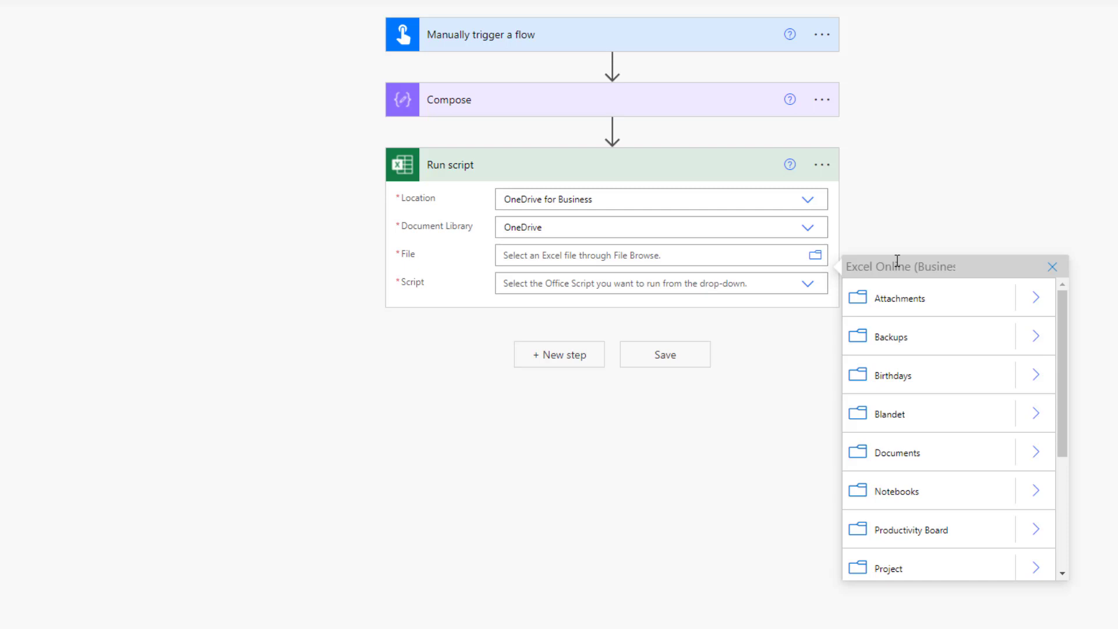
scroll(980, 387, "down", 3)
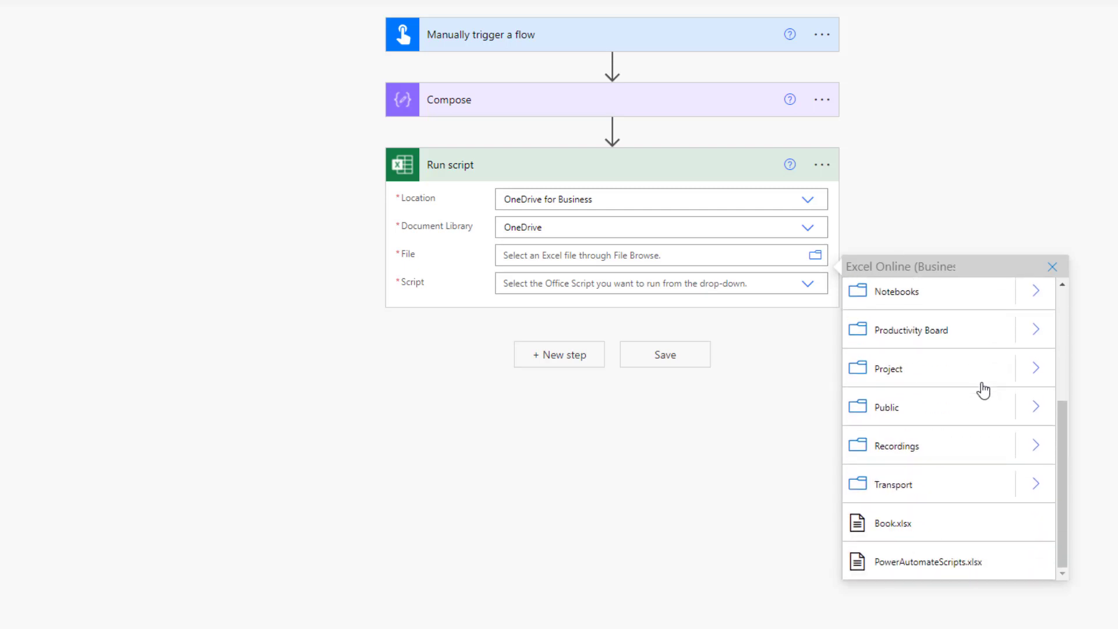
left_click(958, 568)
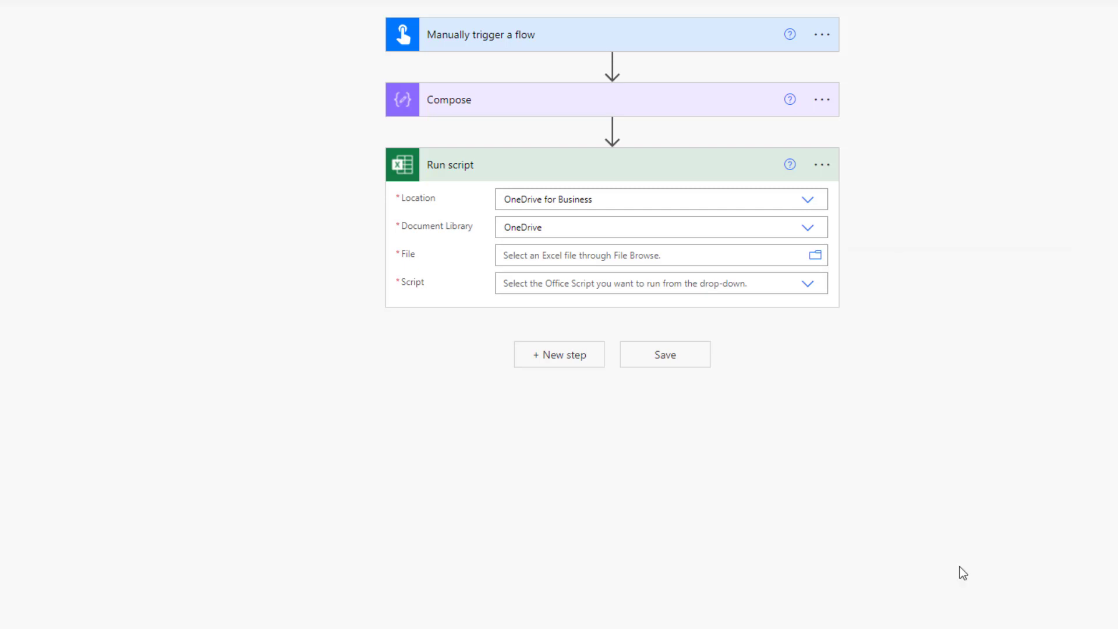
left_click(474, 328)
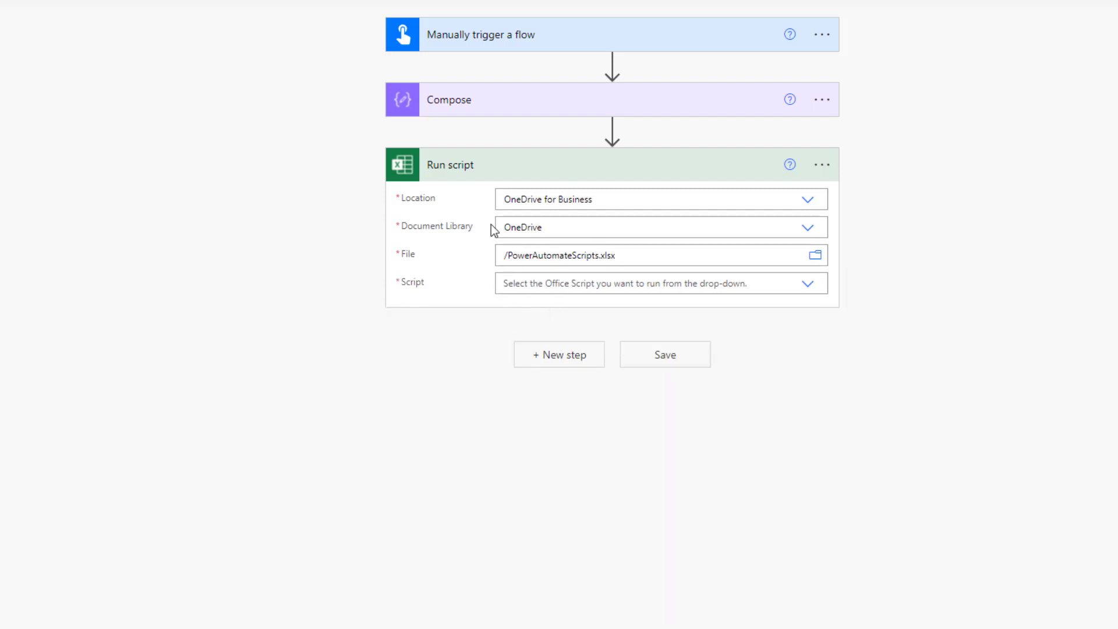
Step: Select the RegexMatch script for the Run script step after reviewing its code in the workbook
left_click(807, 290)
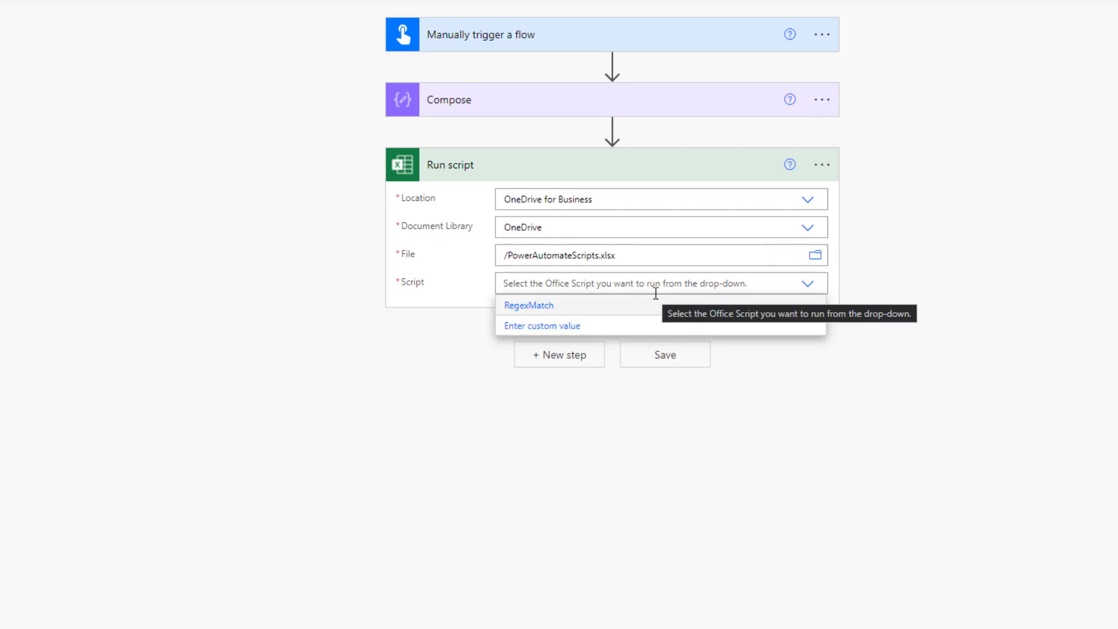
left_click(544, 306)
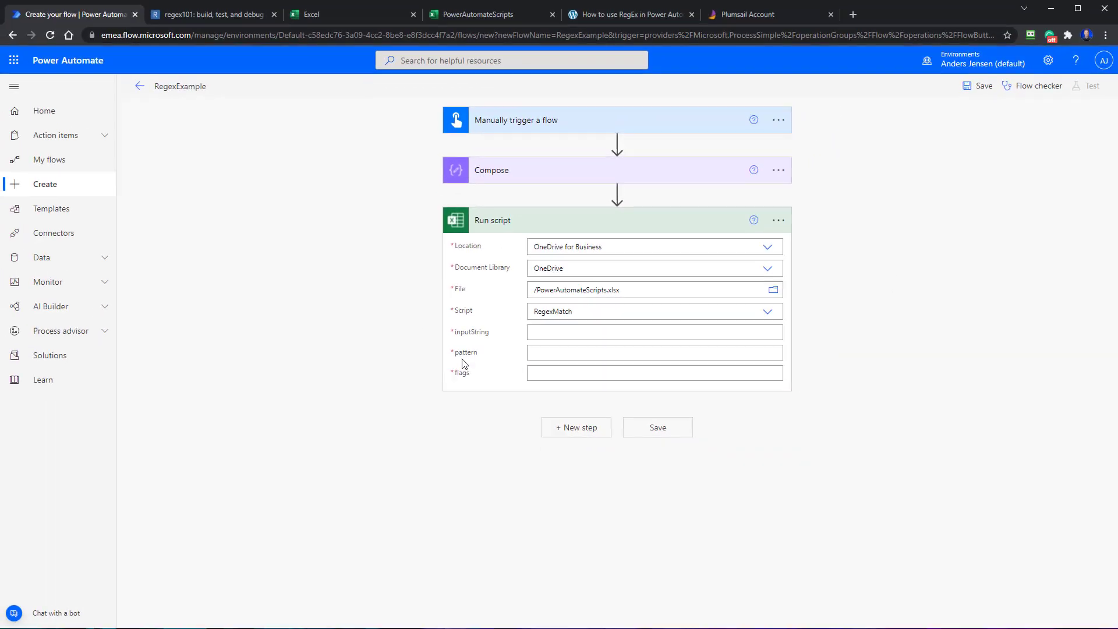
left_click(475, 16)
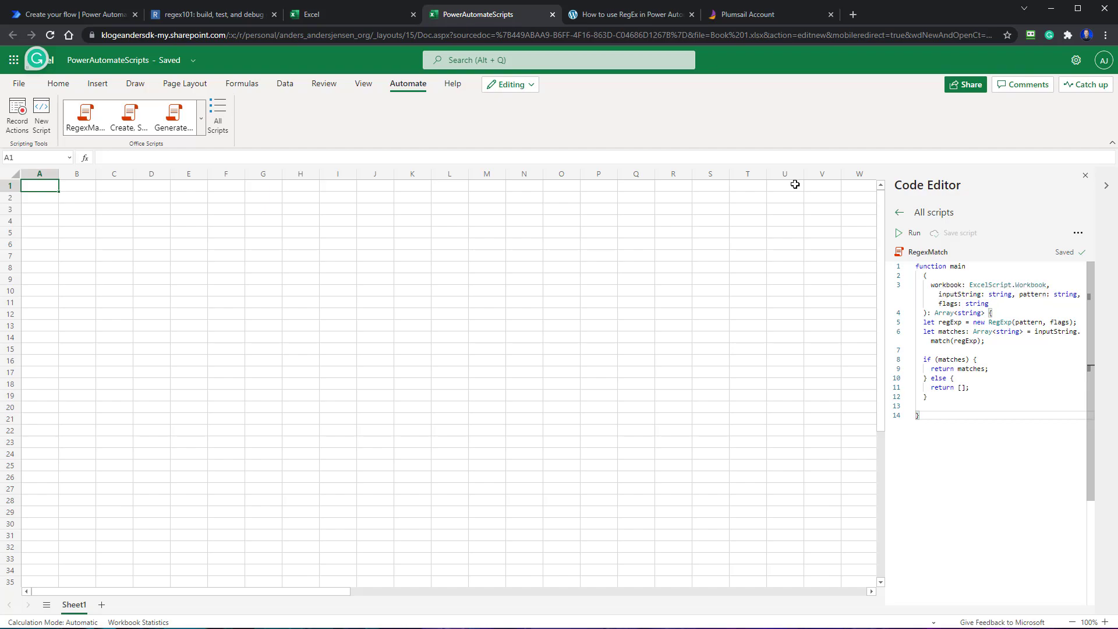
left_click(72, 15)
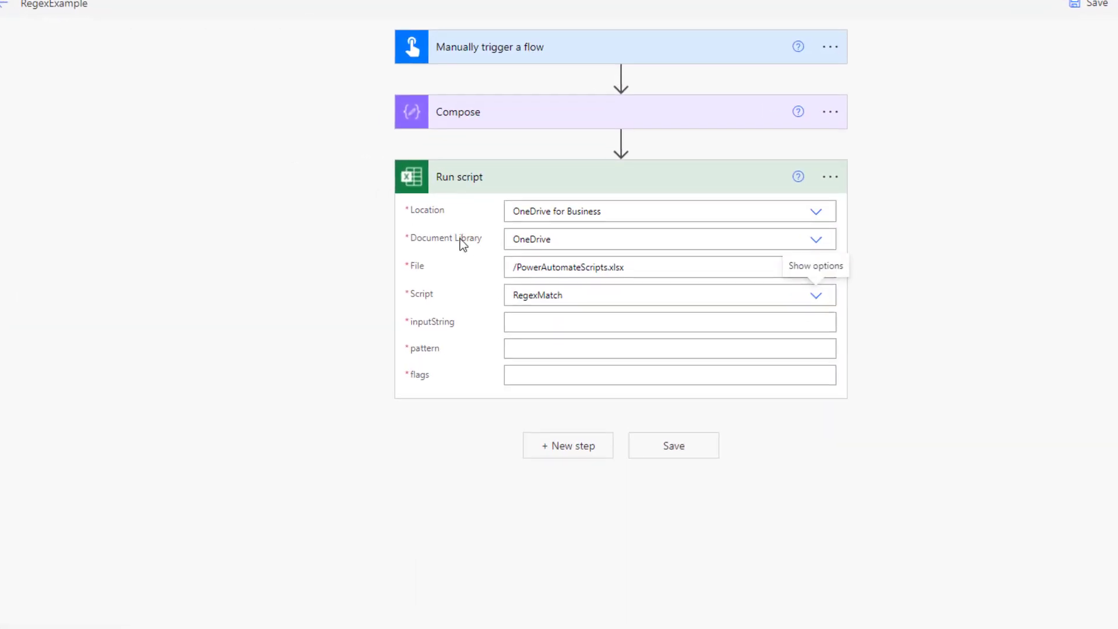
left_click(550, 328)
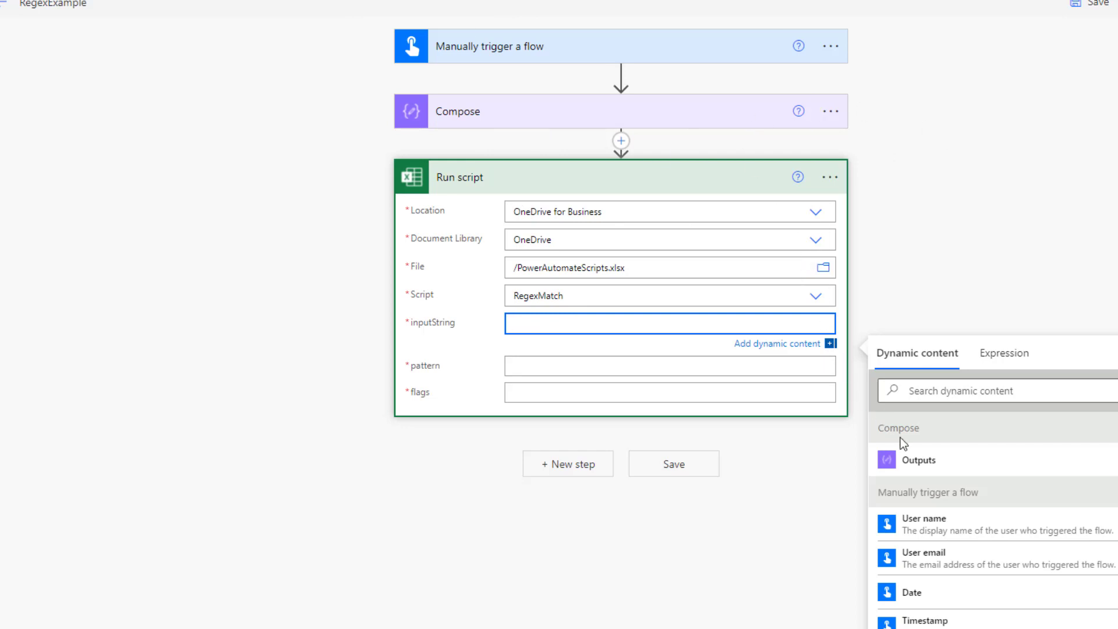
Step: Set the Run script inputString parameter to the Compose step's Outputs
left_click(543, 359)
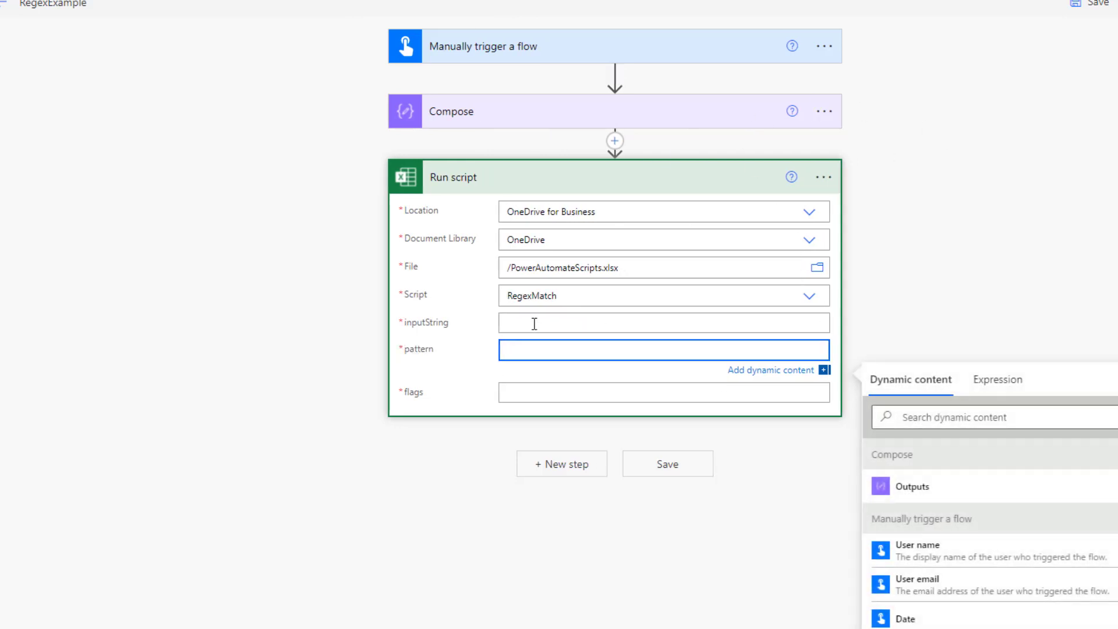
left_click(535, 325)
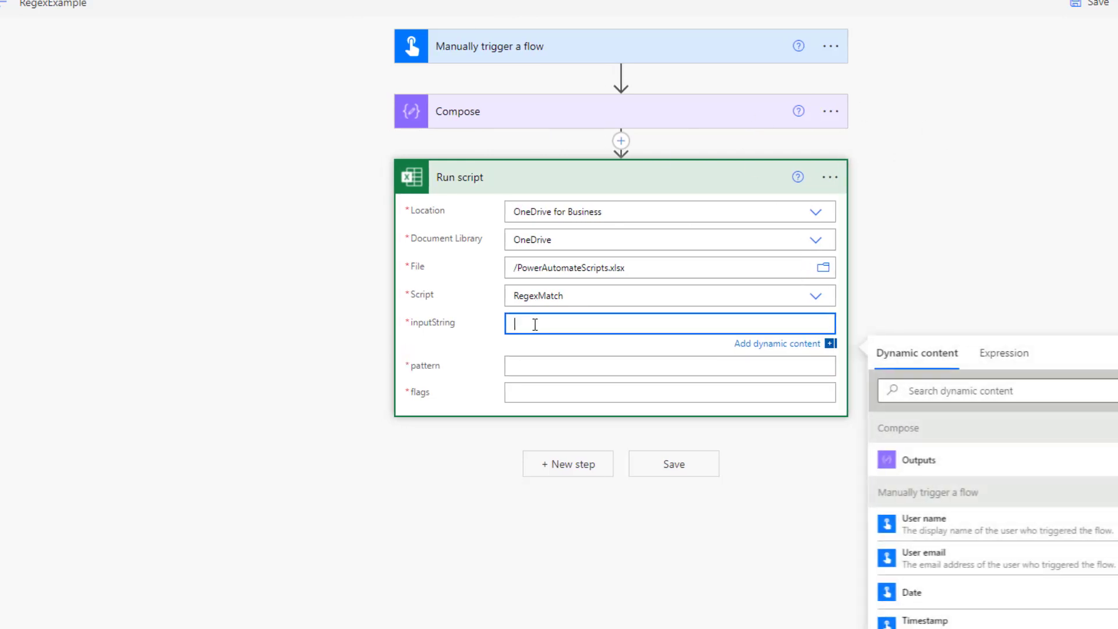
left_click(920, 466)
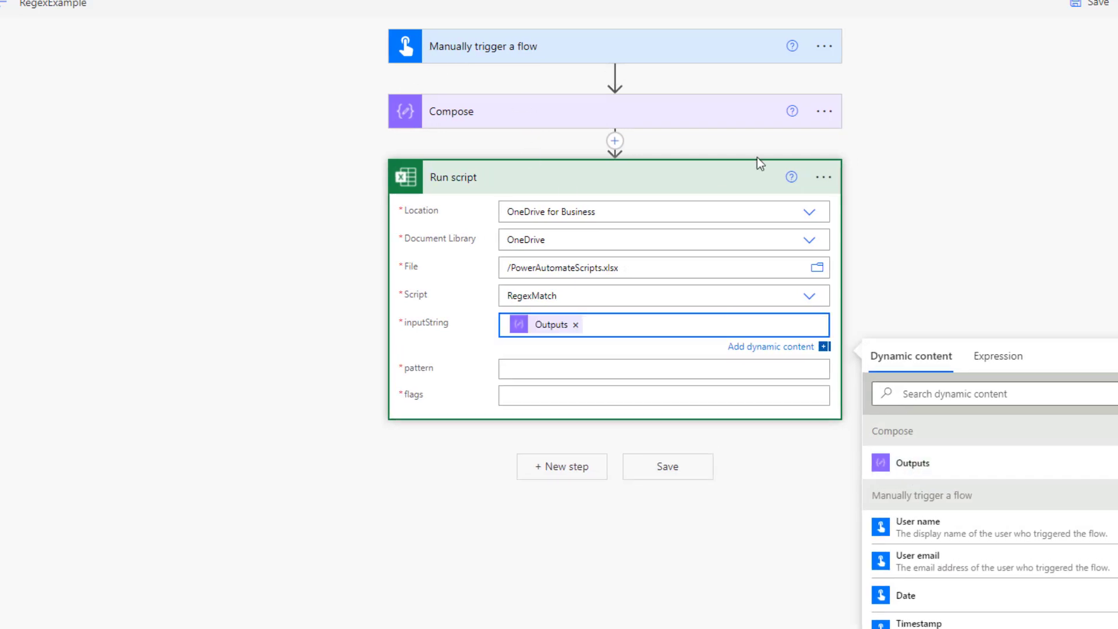
left_click(523, 116)
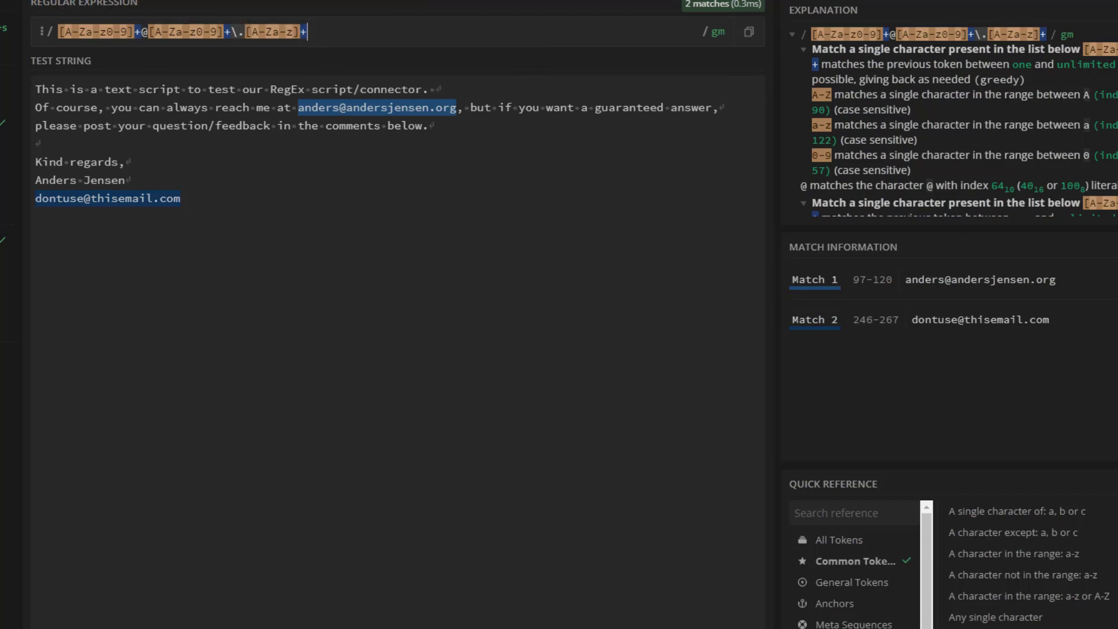
Step: Select the regex pattern line in the Notepad notes
key("alt+Tab")
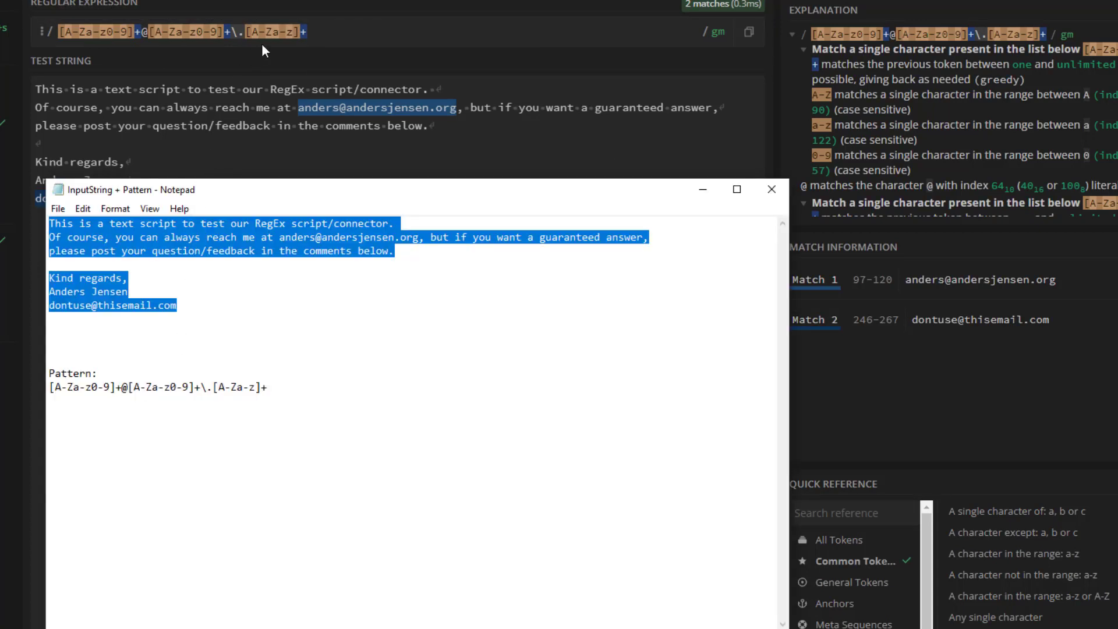
left_click_drag(289, 394, 48, 392)
key("ctrl+c")
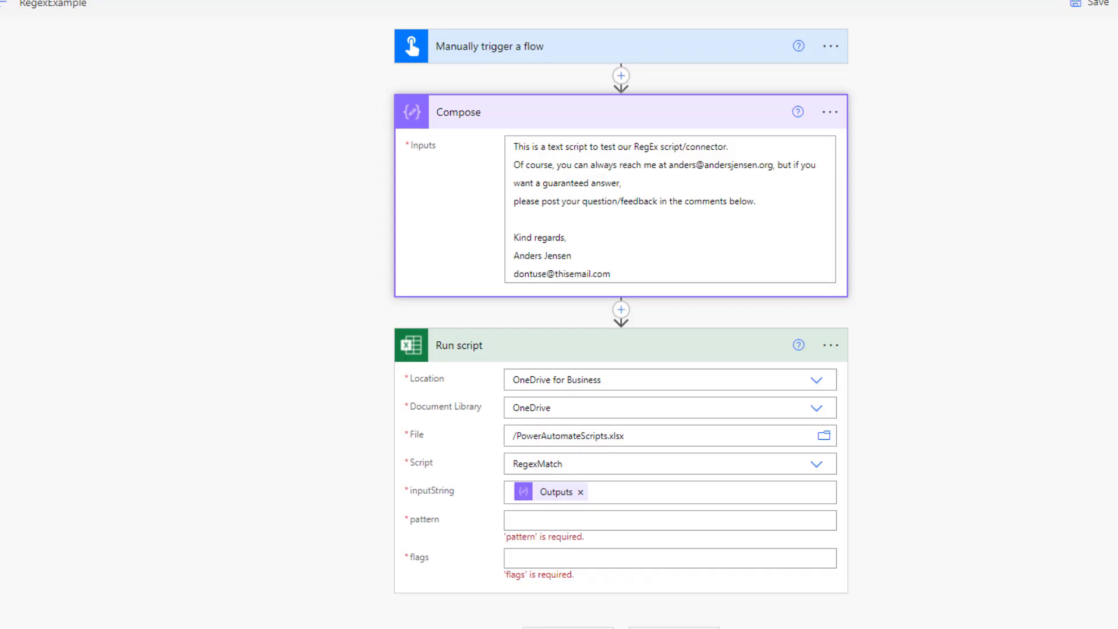
Step: Paste the email-matching regex into the Run script pattern field and move on to flags
left_click(548, 527)
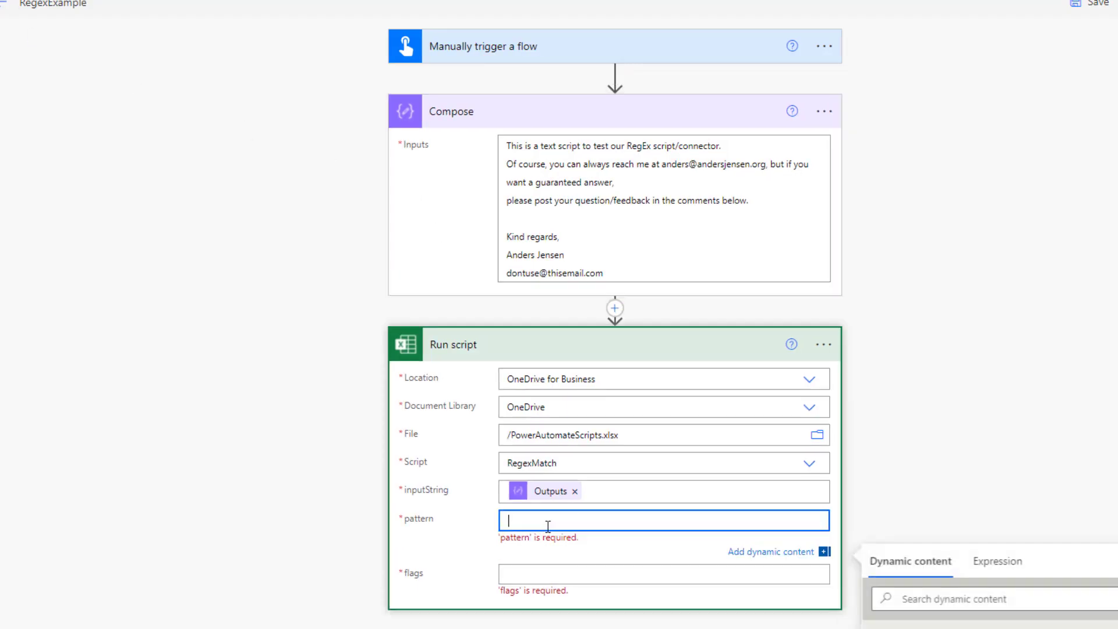
key("ctrl+v")
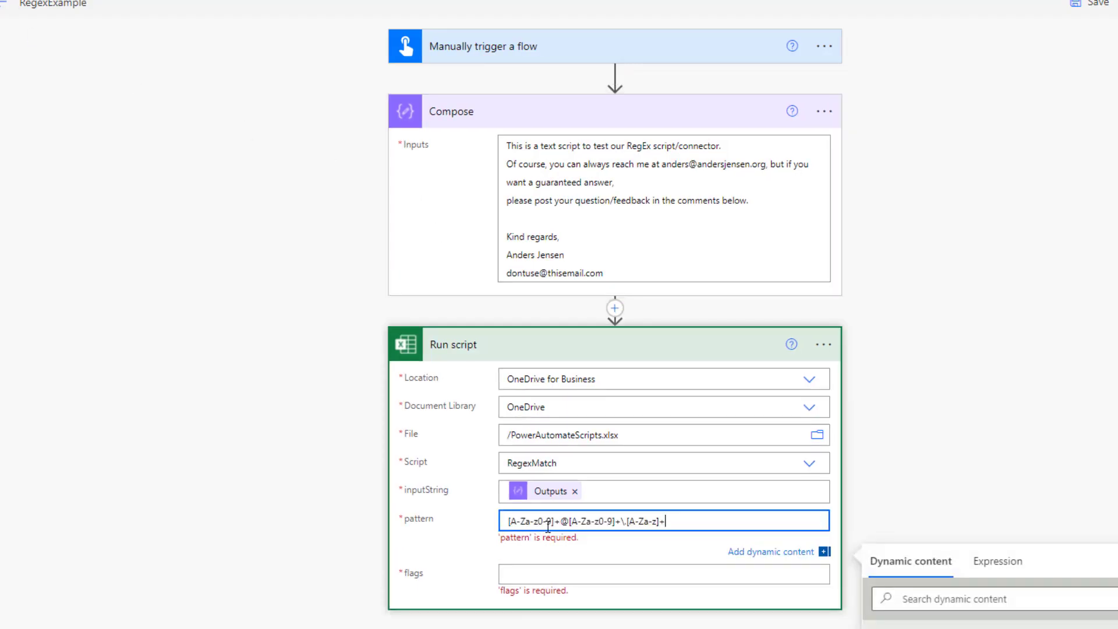
left_click(568, 567)
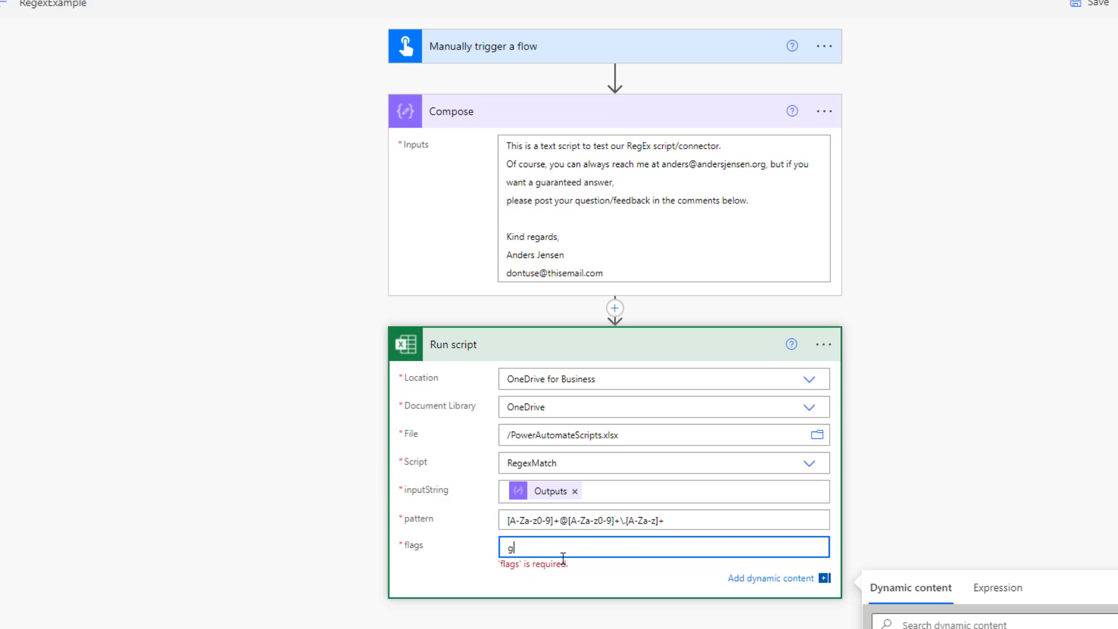
left_click(682, 175)
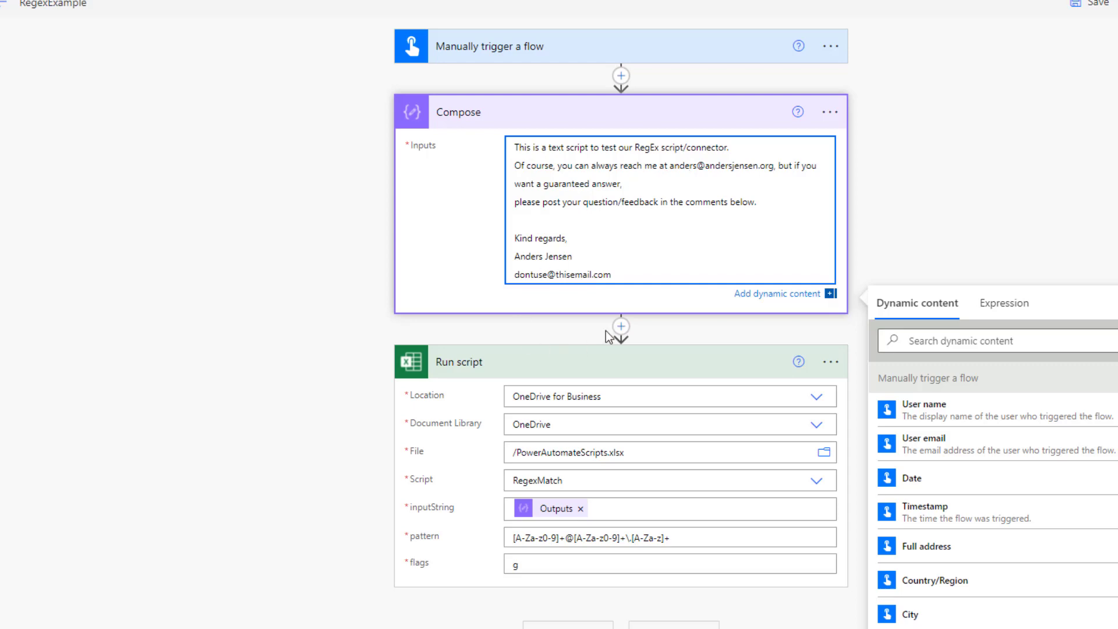
Step: Save the RegexExample flow and run a manual test with its current connections
left_click(657, 570)
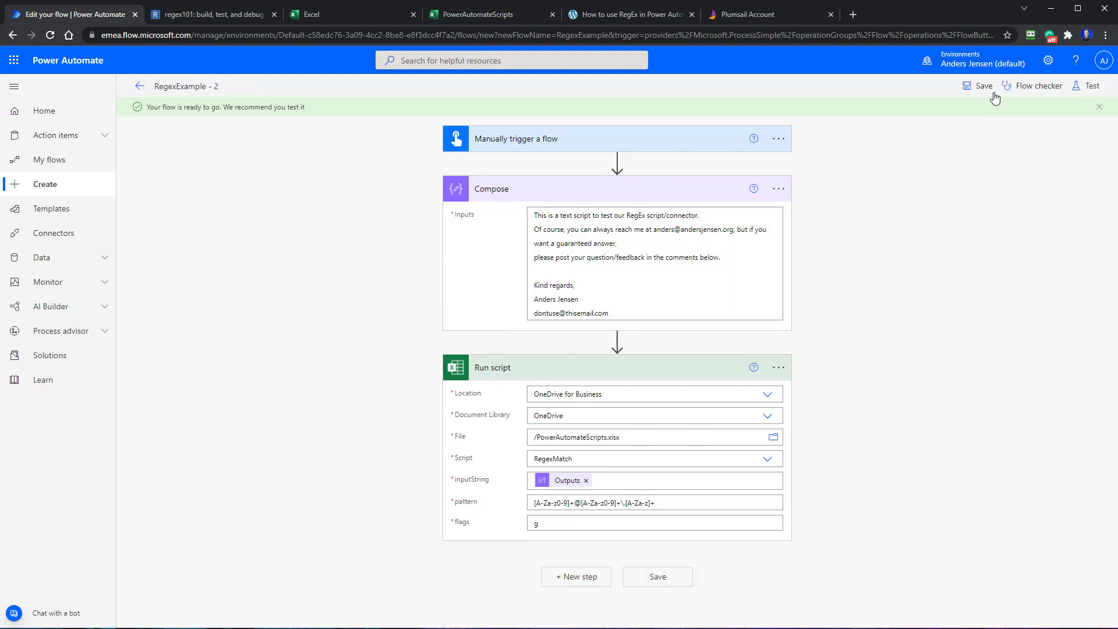
left_click(1083, 87)
left_click(949, 120)
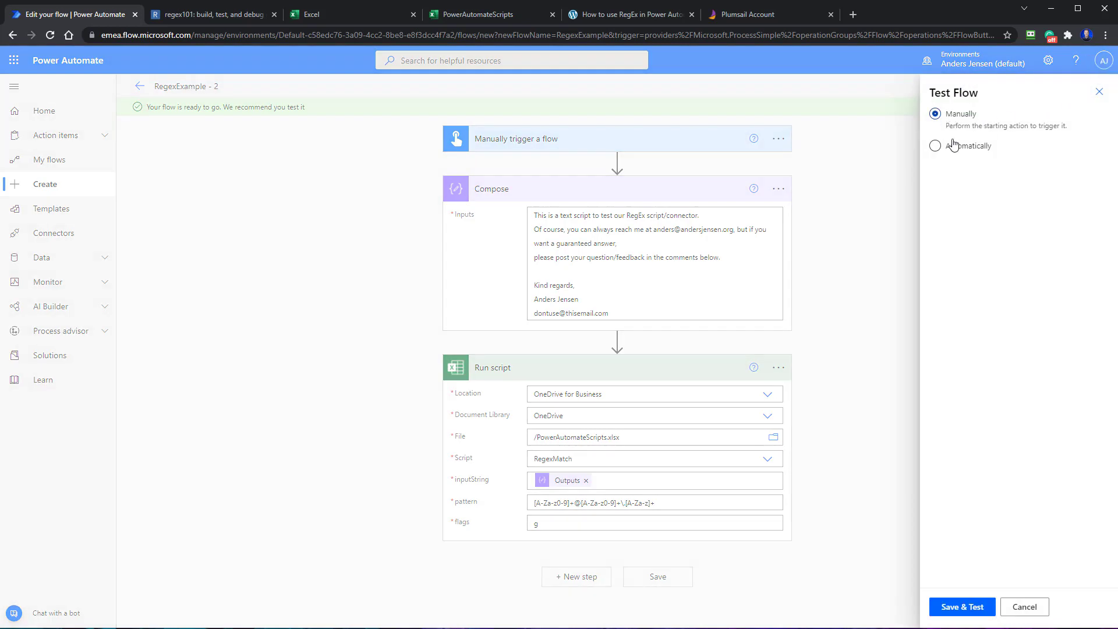
left_click(957, 606)
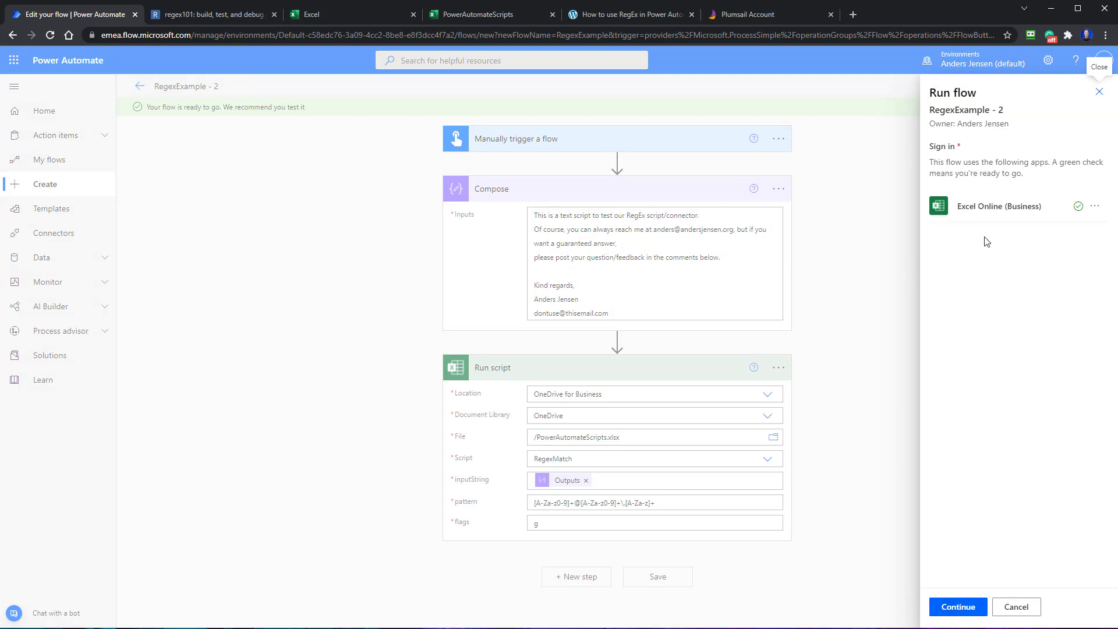
left_click(967, 612)
left_click(966, 609)
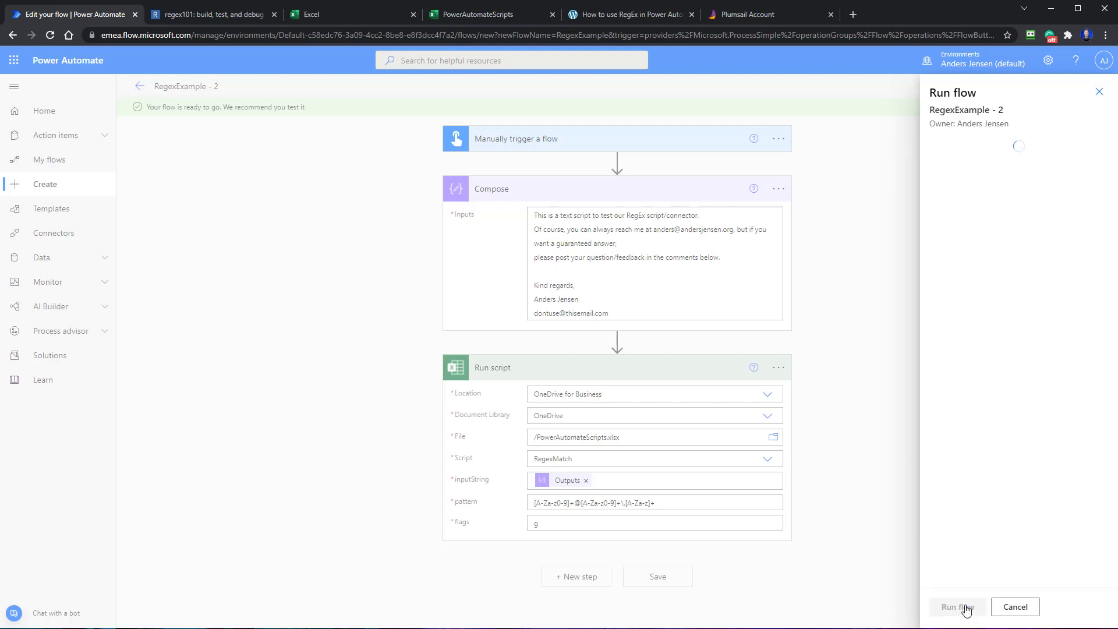
left_click(953, 607)
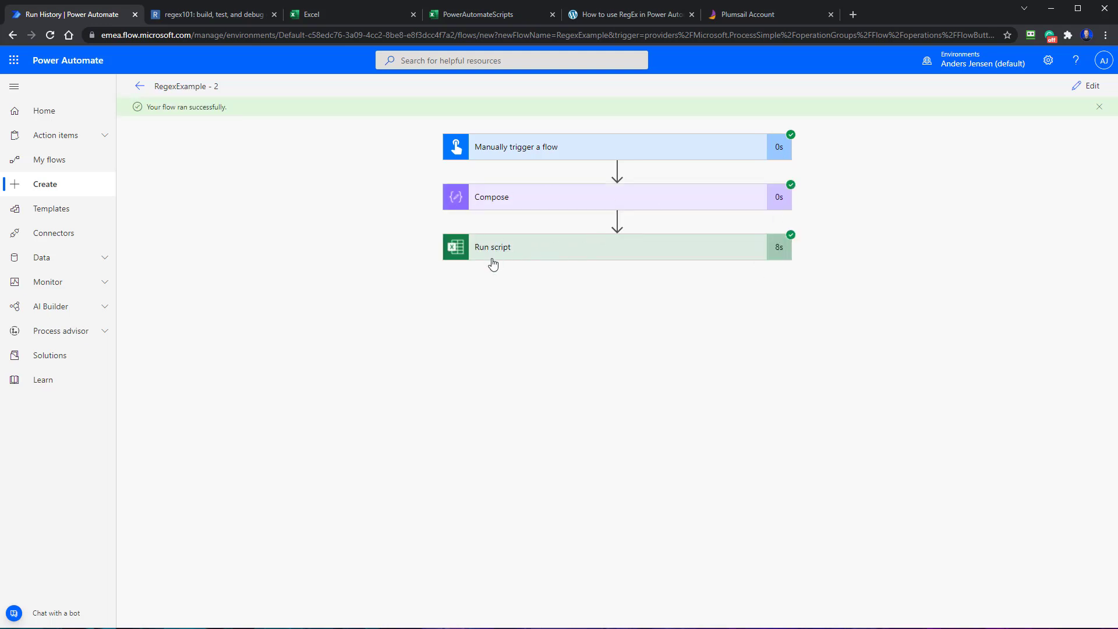
Step: Expand the Run script run details and highlight both matched email addresses in the result
left_click(501, 249)
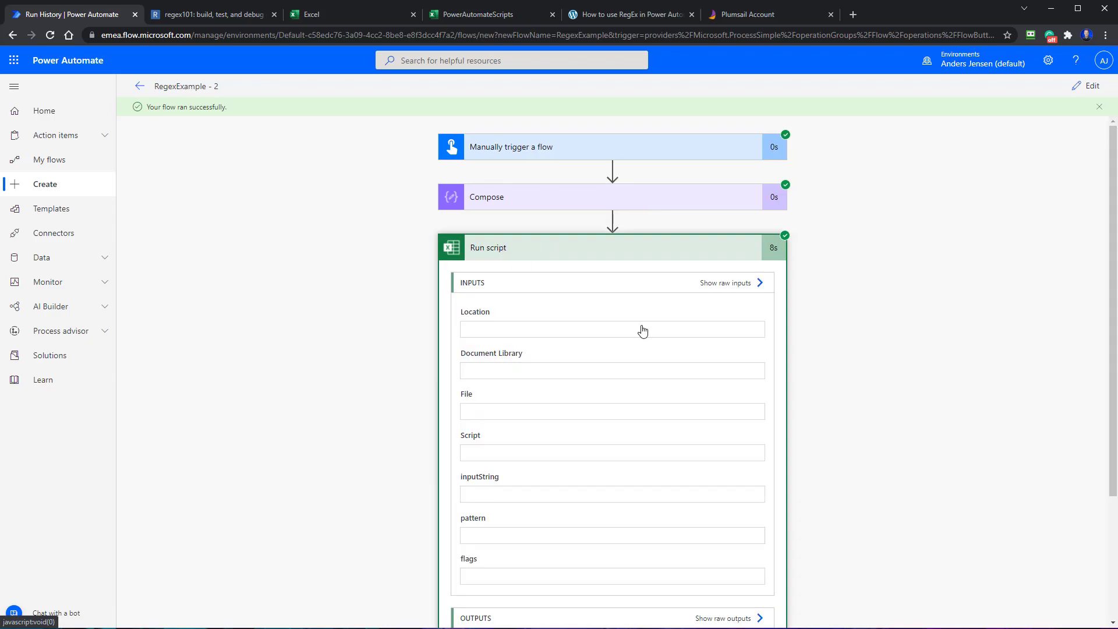
scroll(642, 331, "down", 5)
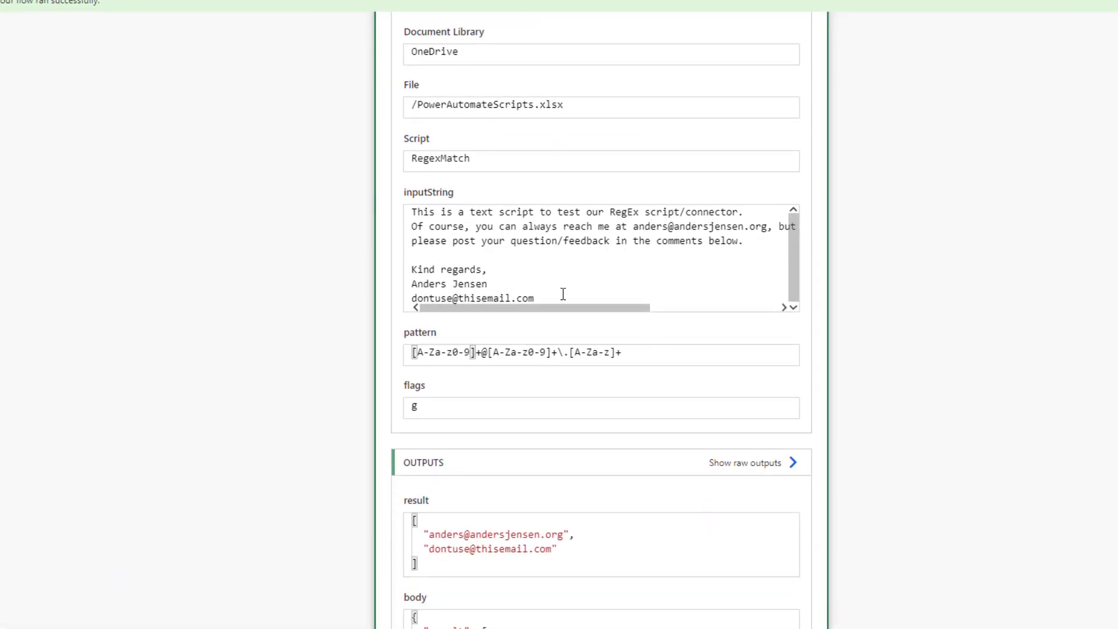
scroll(697, 513, "down", 3)
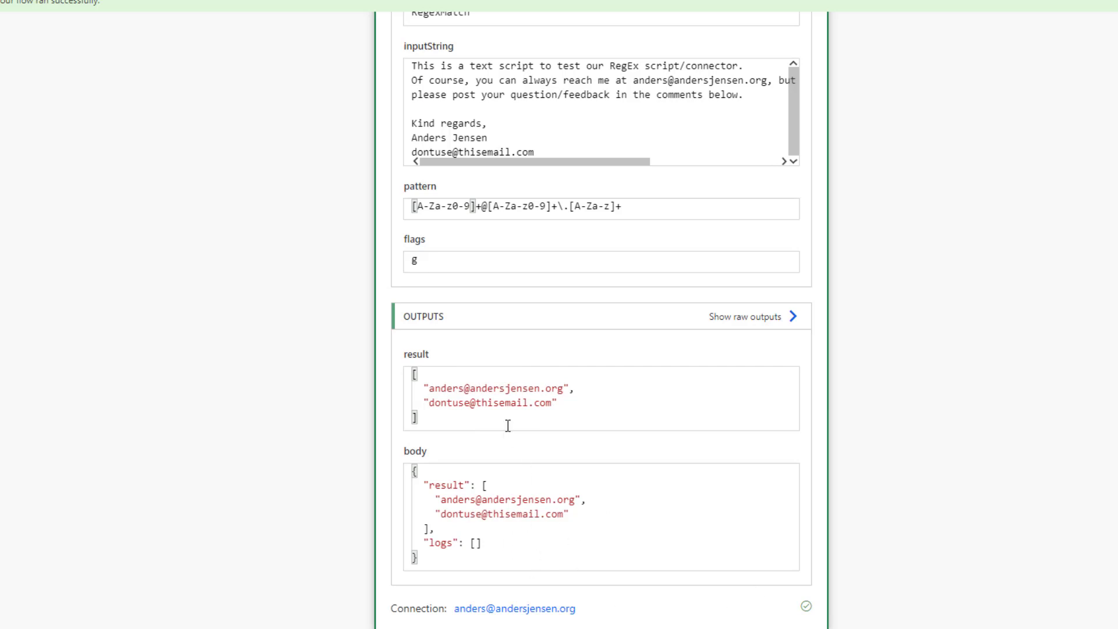
left_click(417, 417)
left_click_drag(426, 388, 582, 395)
left_click(549, 392)
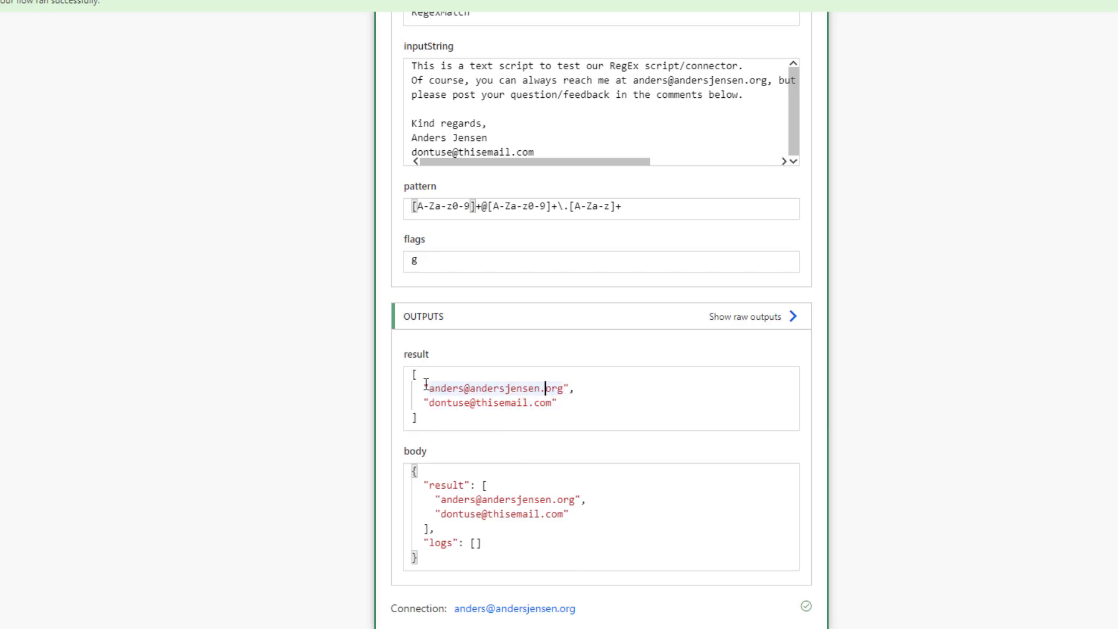
left_click_drag(424, 388, 571, 388)
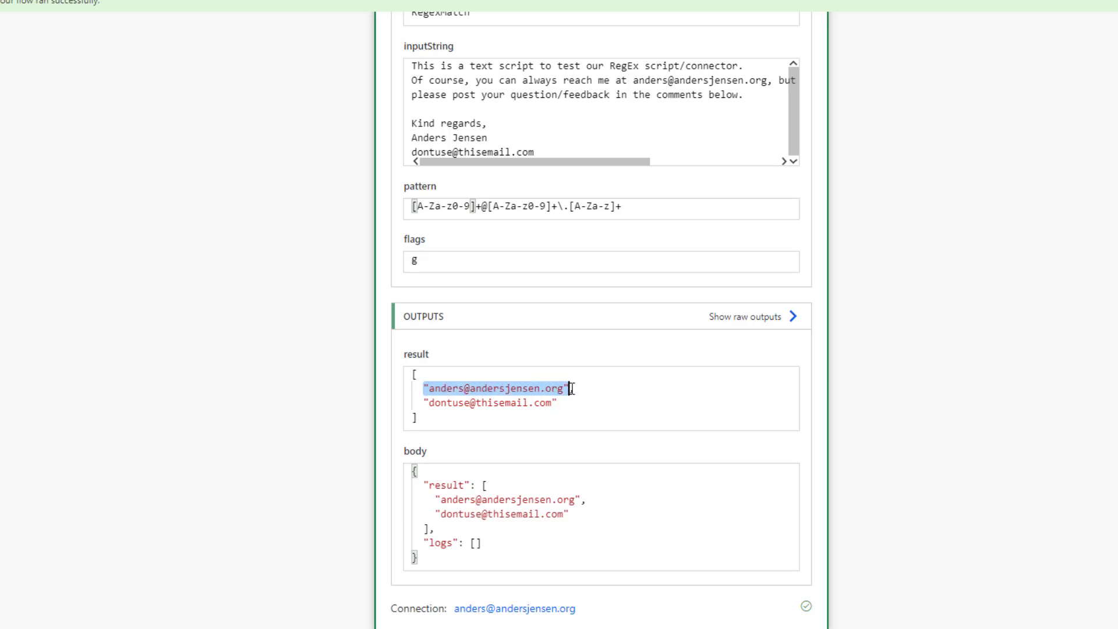
left_click(440, 402)
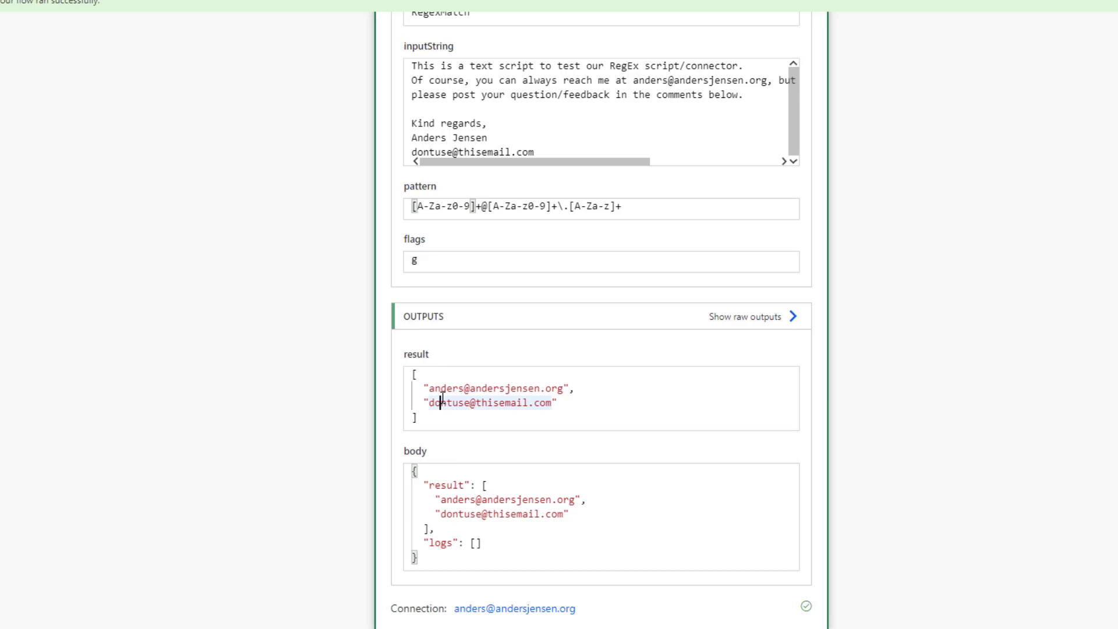
left_click_drag(427, 388, 564, 389)
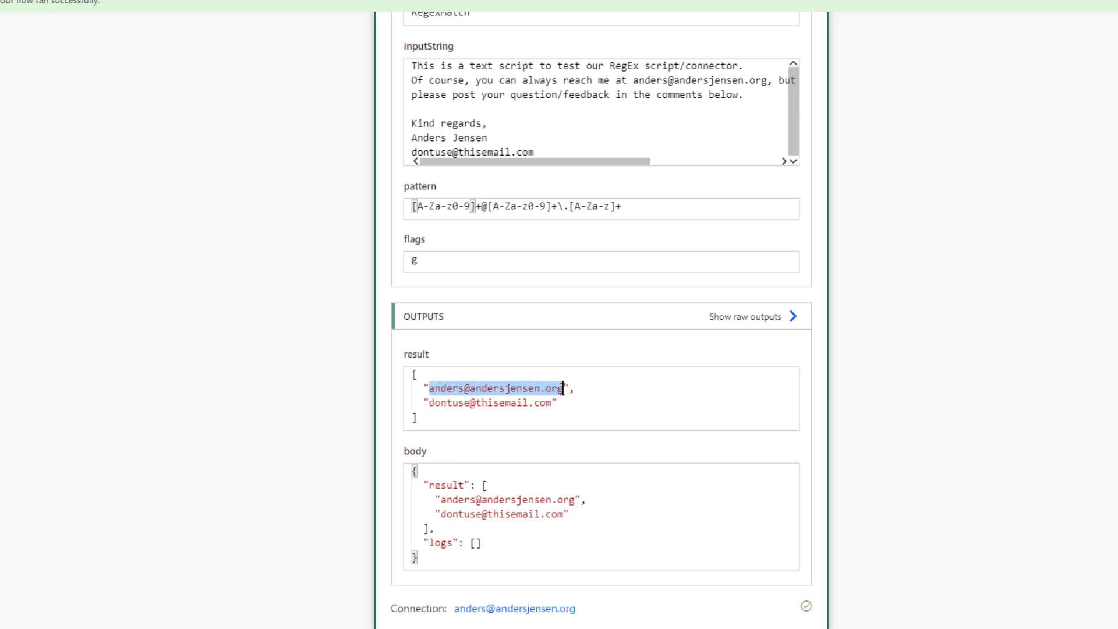
left_click_drag(428, 402, 553, 407)
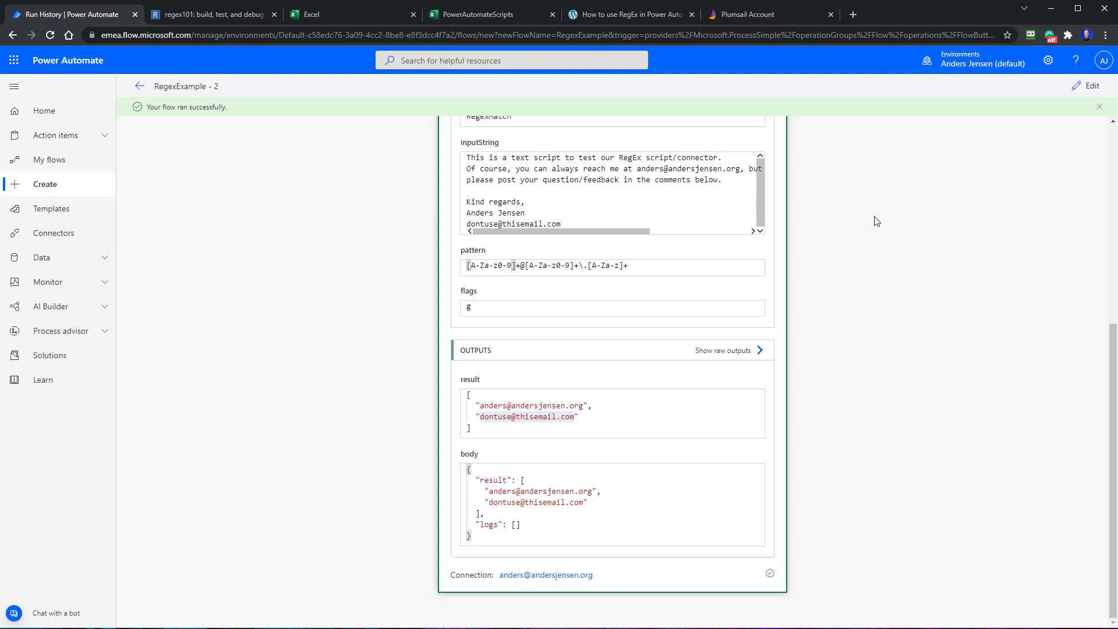
Step: Add an Apply to each loop after Run script that iterates over the script's result
left_click(1087, 88)
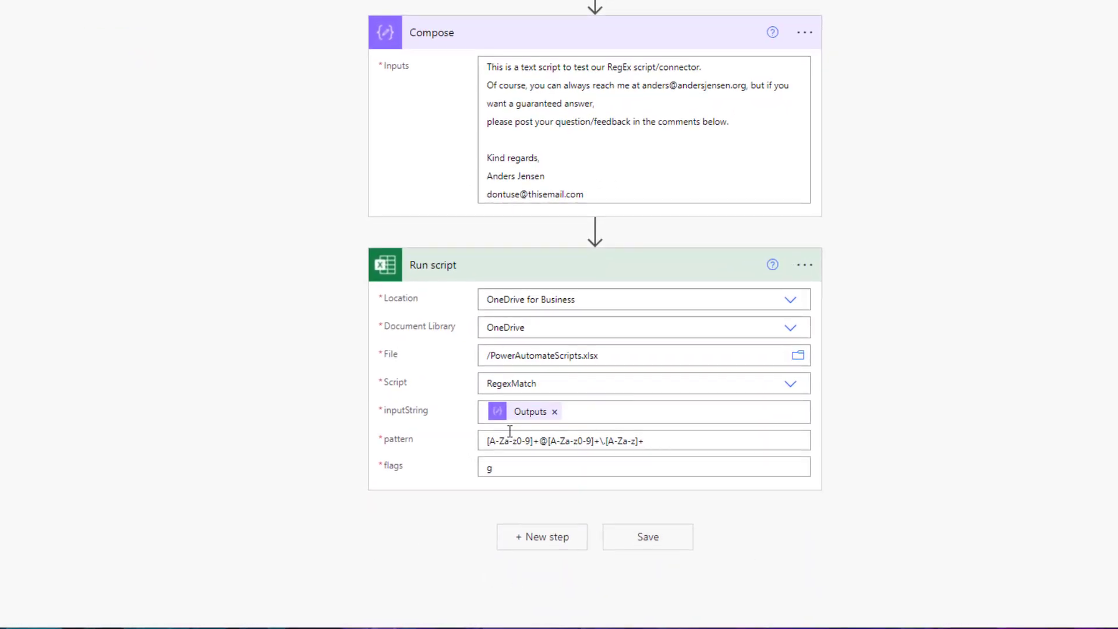
left_click(545, 537)
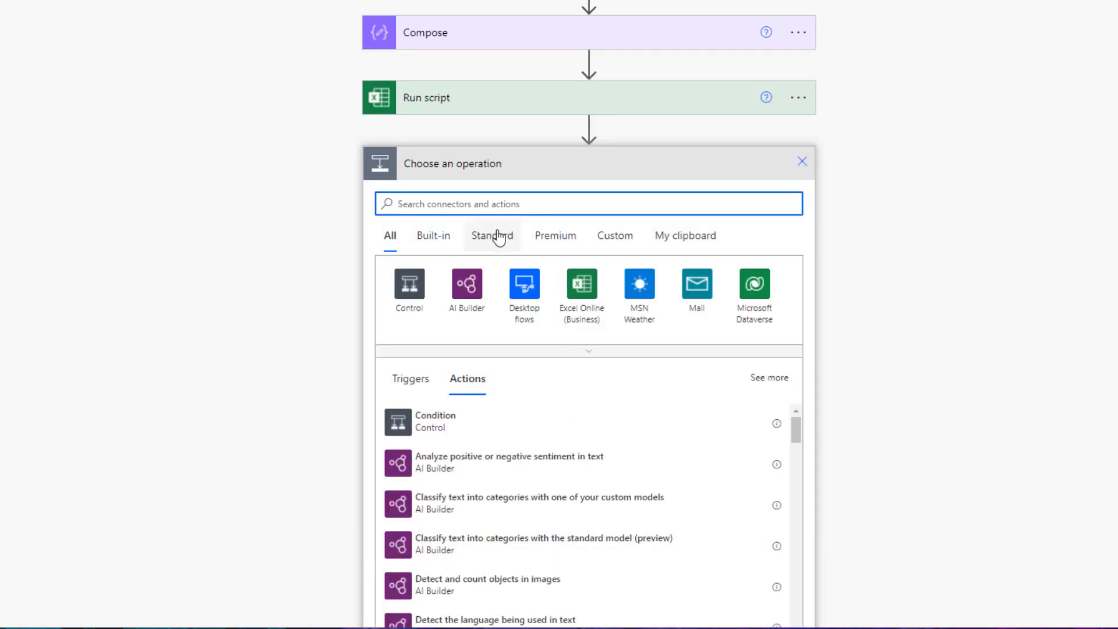
type("appl")
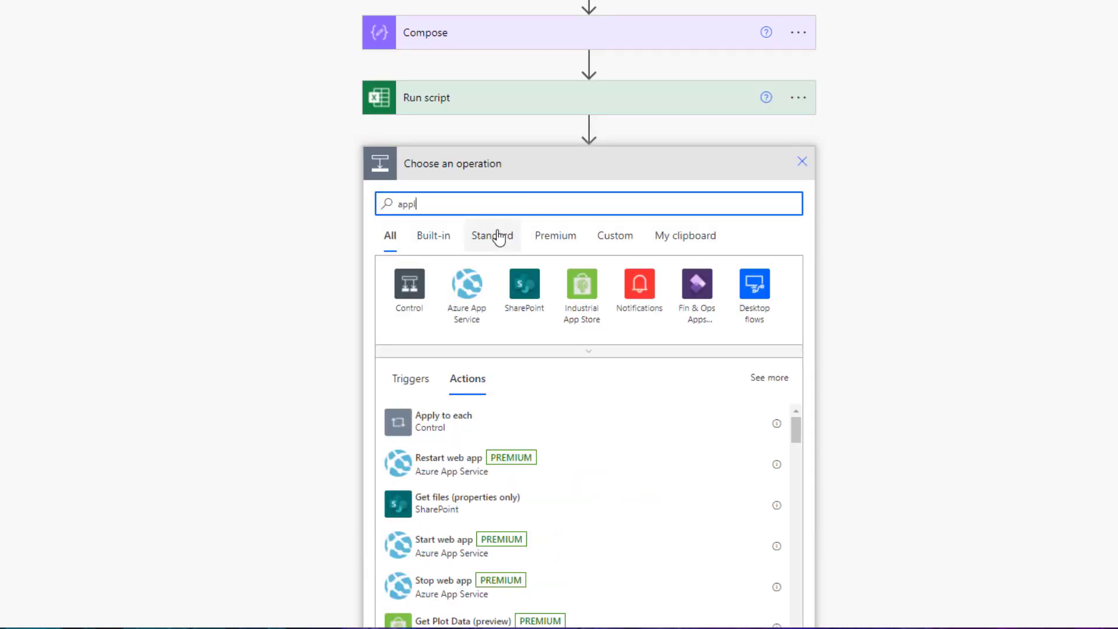
left_click(444, 421)
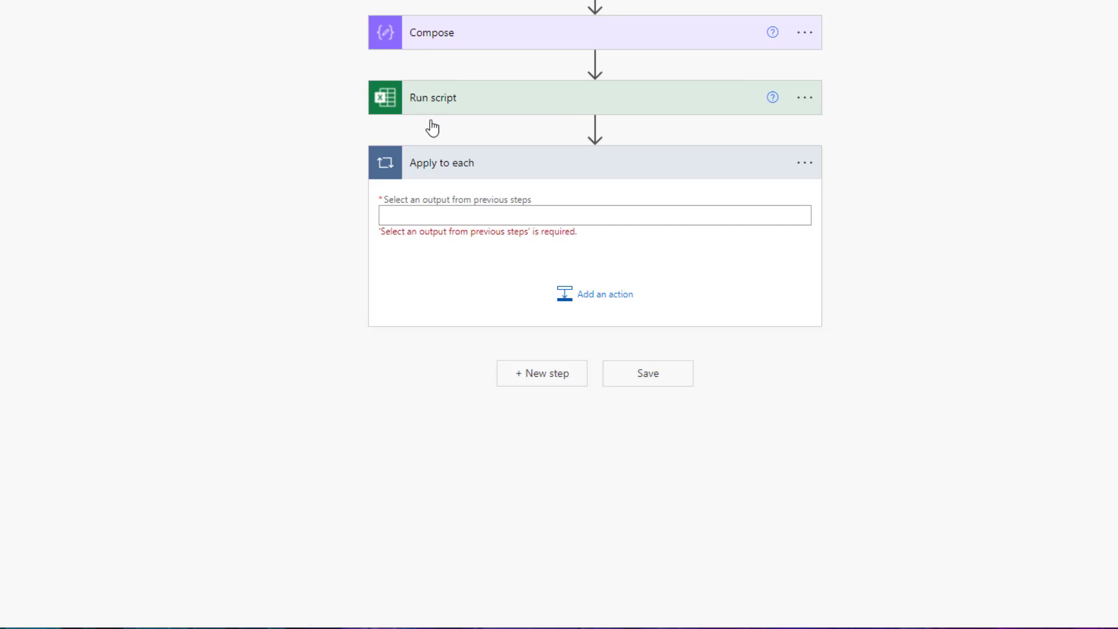
left_click(407, 213)
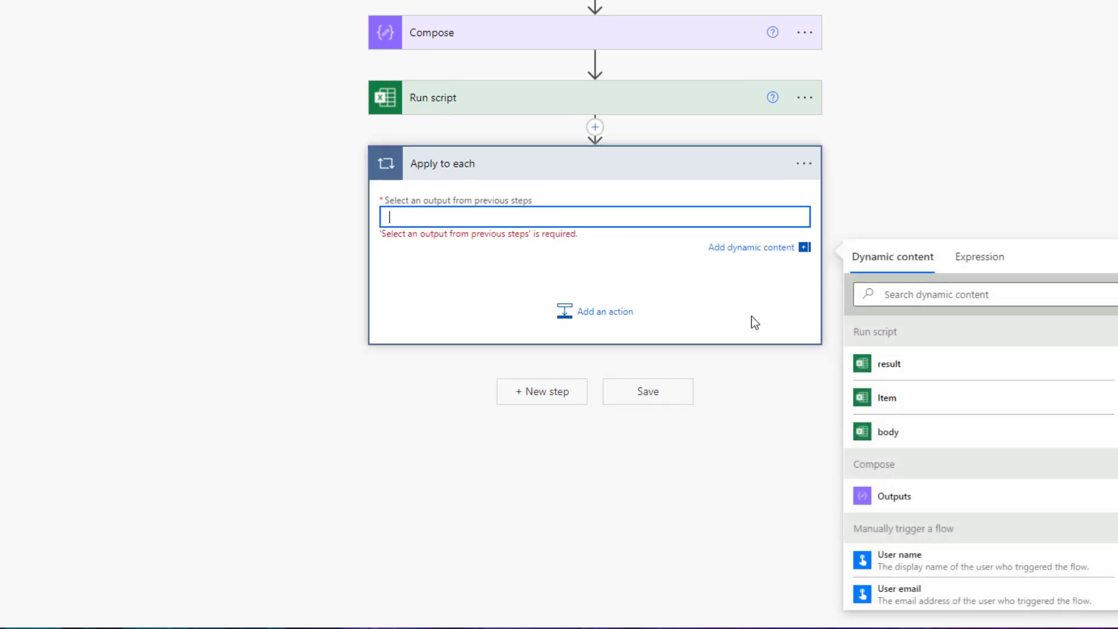
left_click(895, 376)
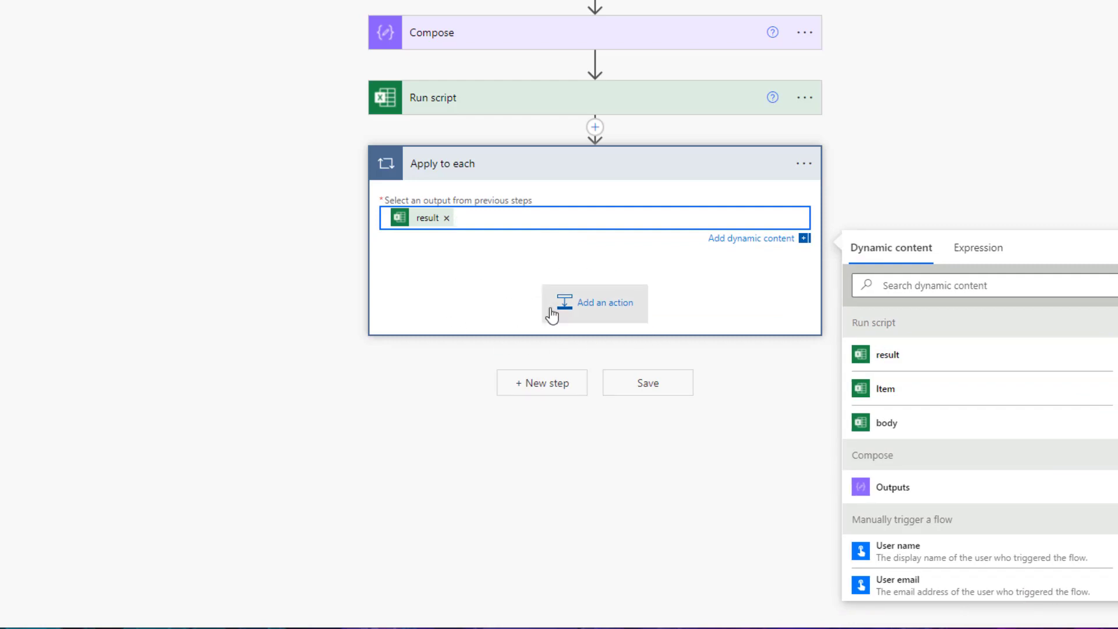
Step: Add Compose 2 inside the loop with Current item as its Inputs
left_click(583, 312)
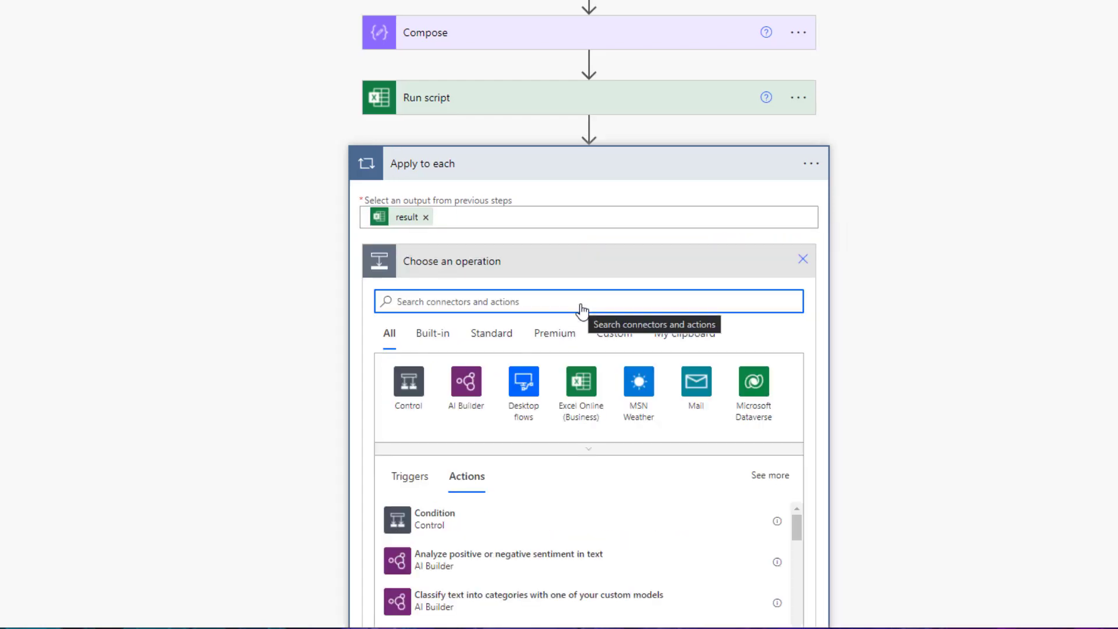
type("compose")
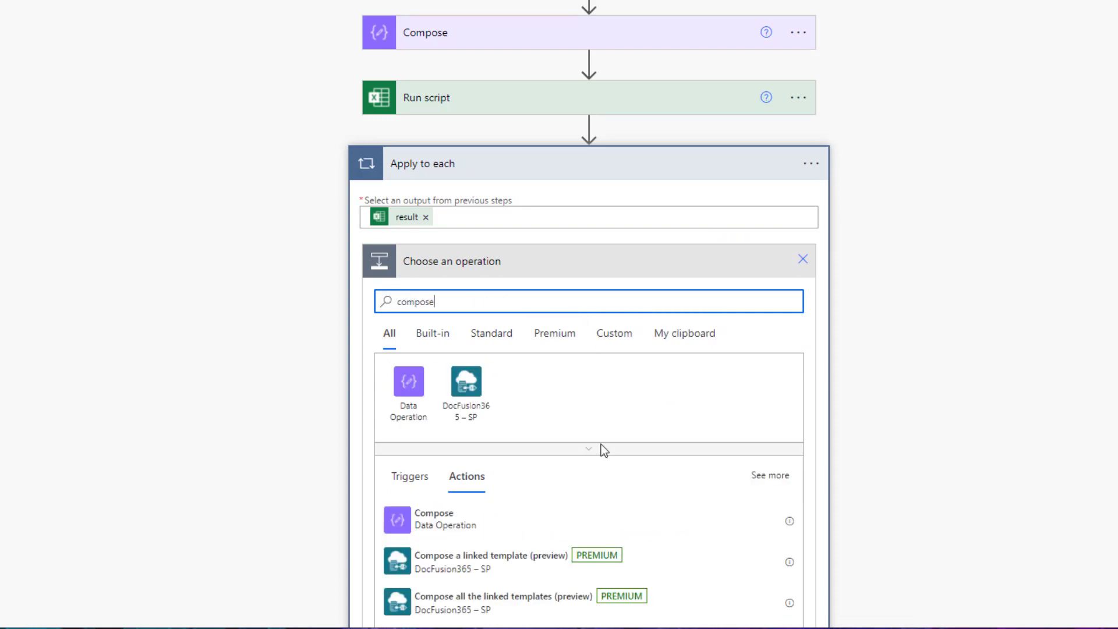
left_click(460, 517)
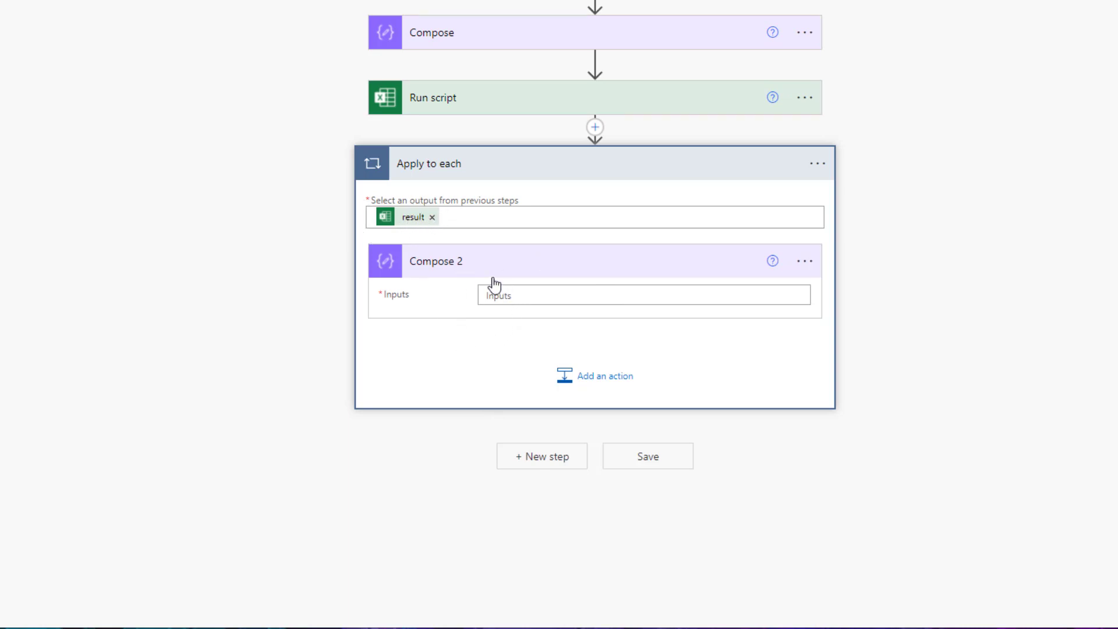
left_click(511, 296)
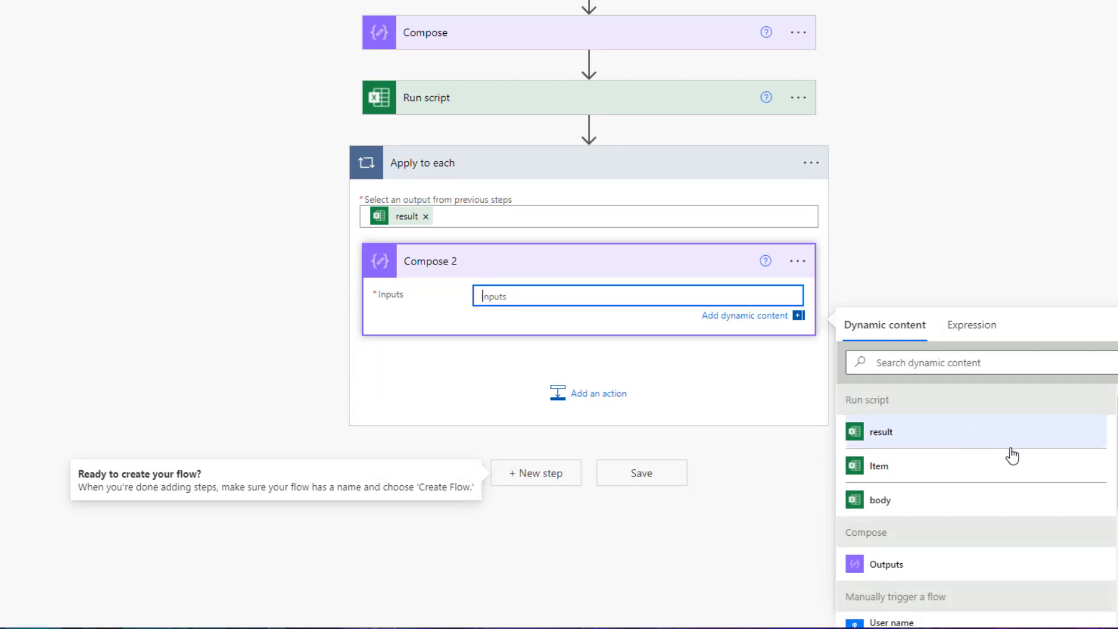
scroll(1013, 455, "down", 8)
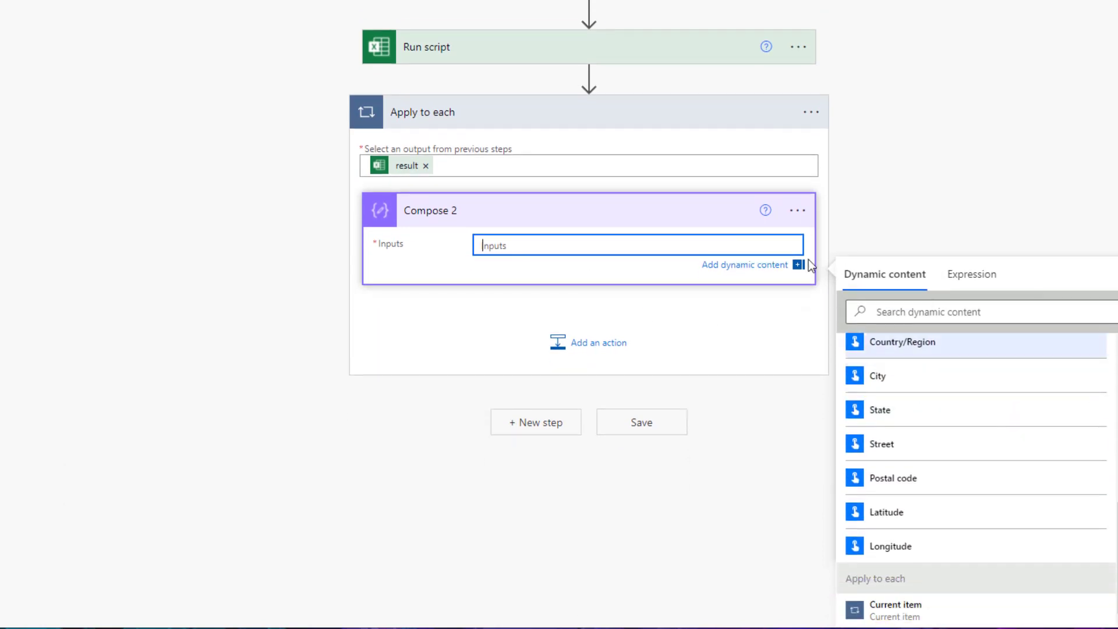
left_click(910, 619)
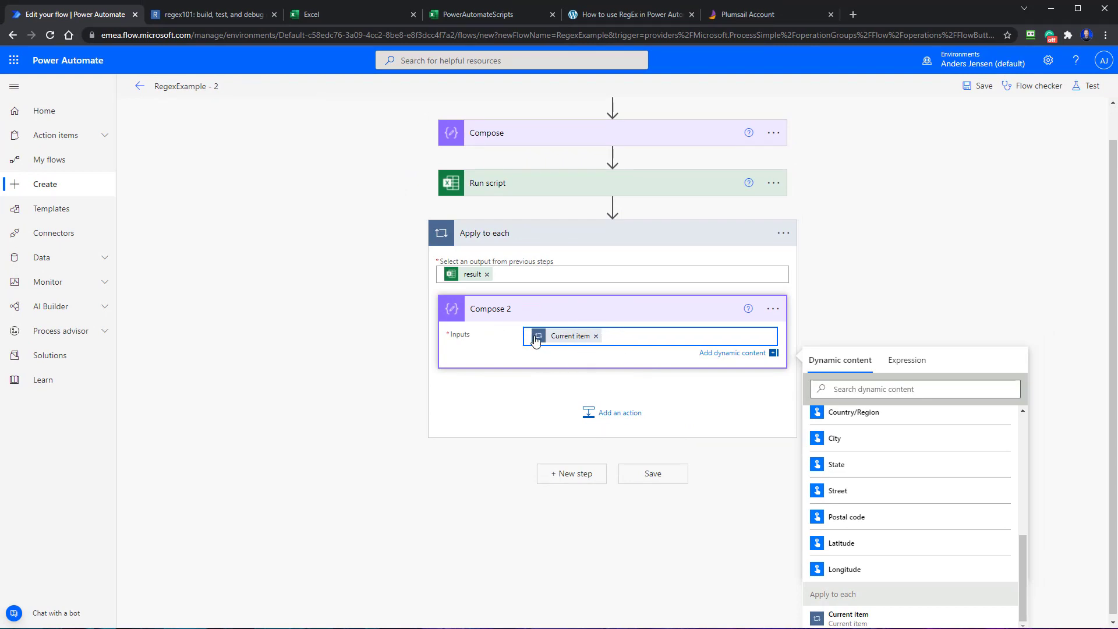
Step: Save the RegexExample - 2 flow, run a manual test, and view the run
left_click(990, 91)
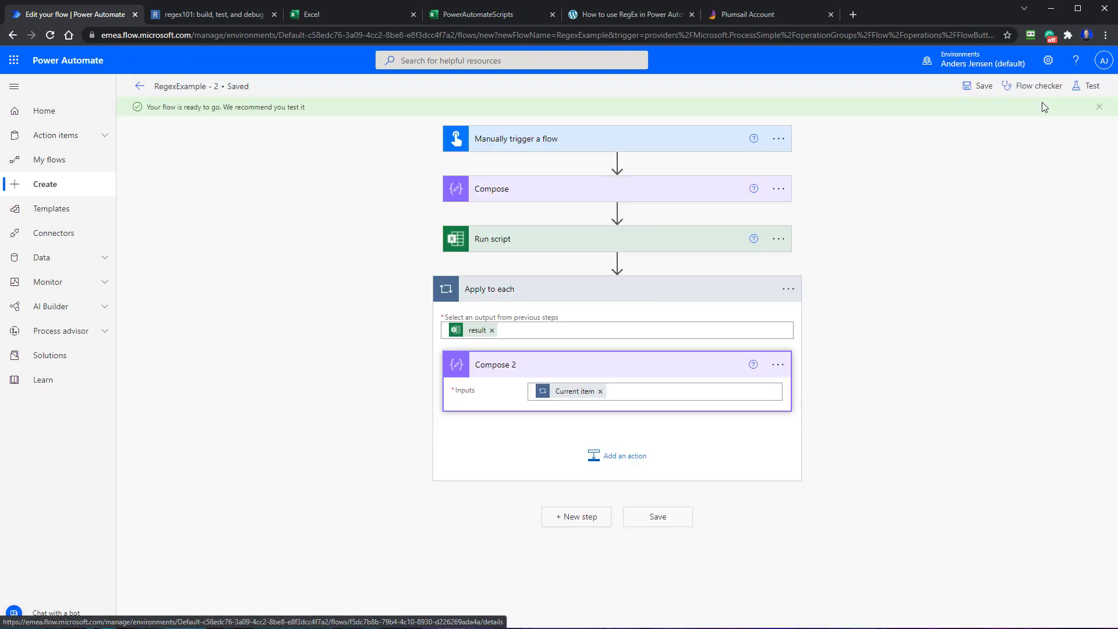
left_click(1088, 87)
left_click(954, 607)
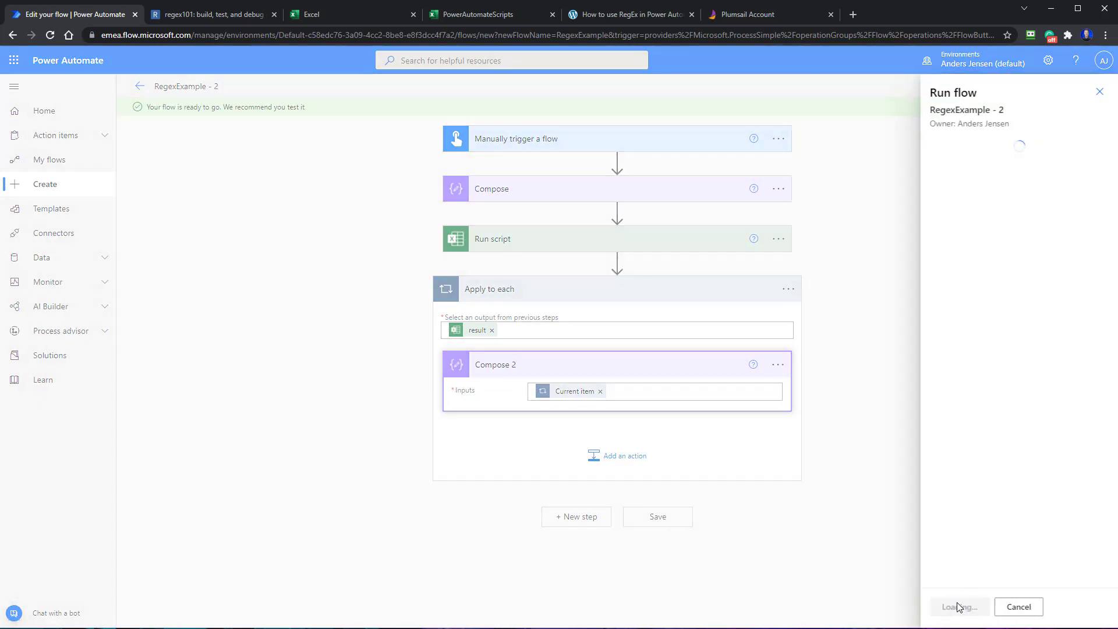
left_click(958, 607)
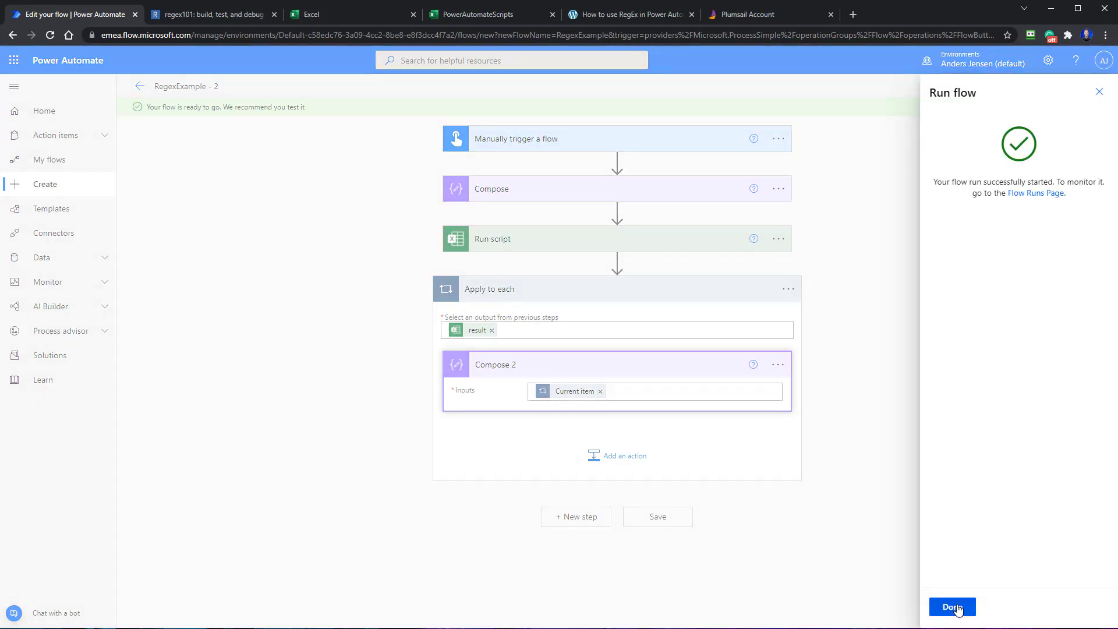
left_click(957, 607)
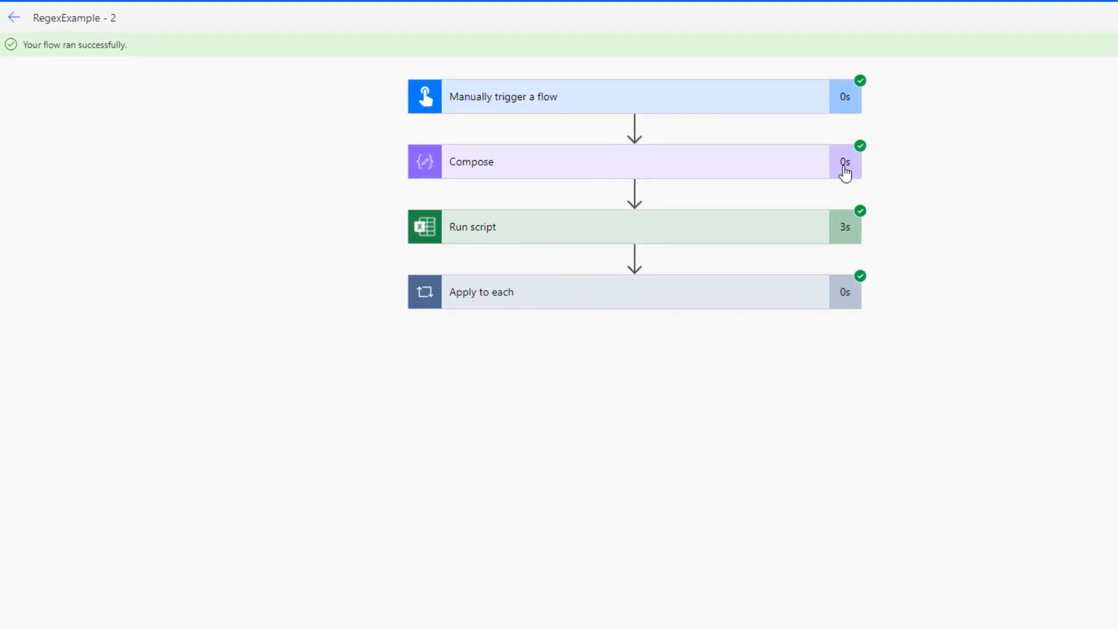
Step: Expand Apply to each and view Compose 2's email output in iteration 1, then iteration 2 of 2
left_click(566, 304)
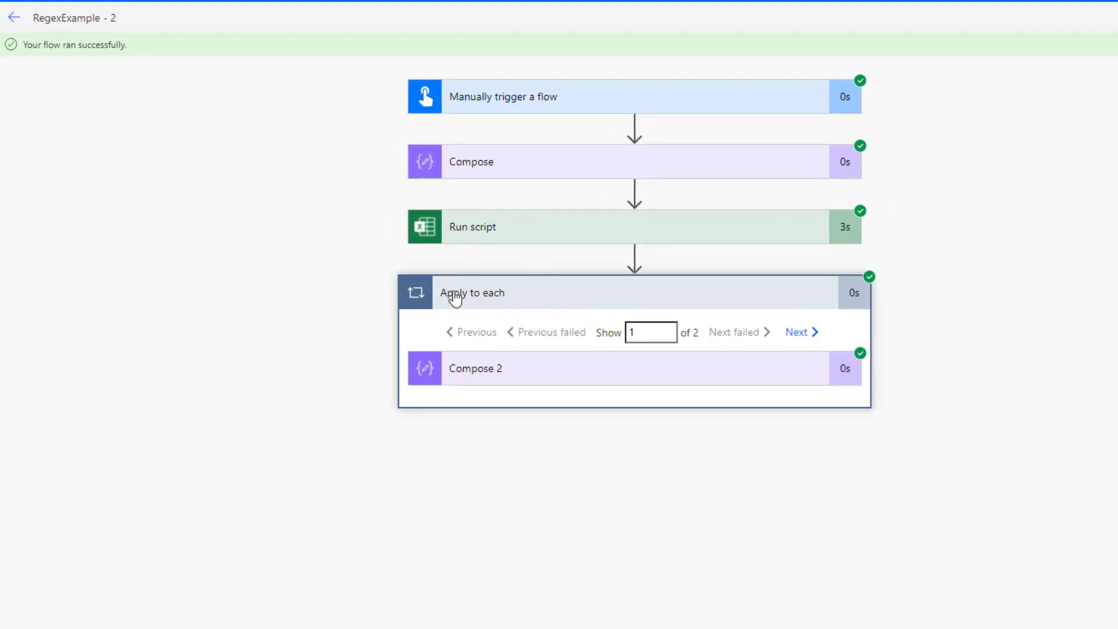
left_click(510, 378)
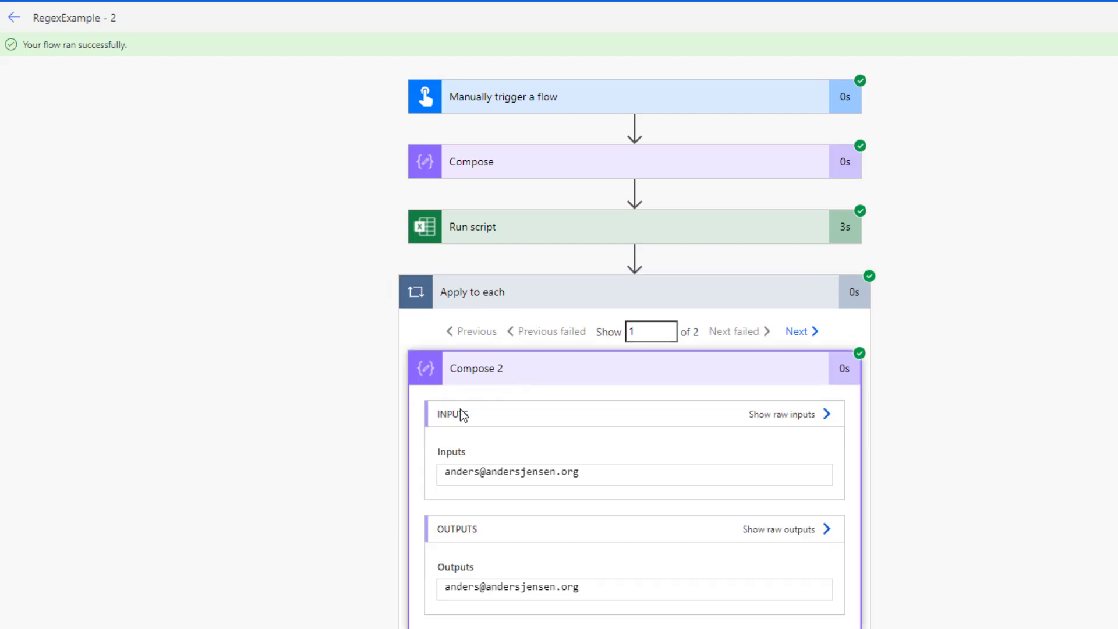
left_click(797, 331)
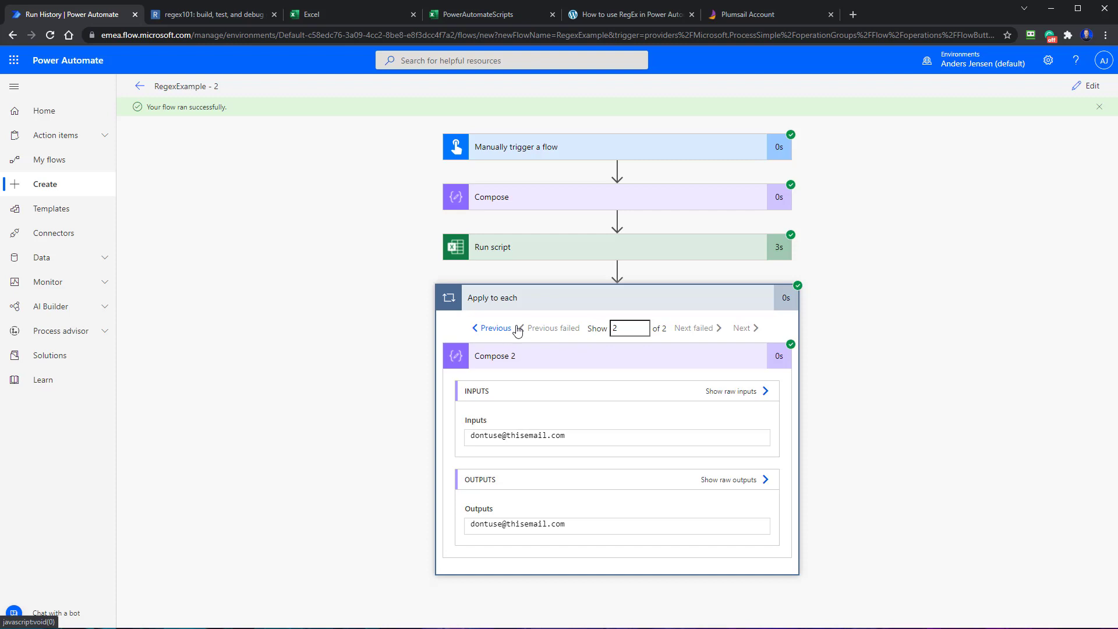
Step: Delete the Apply to each loop from the flow
left_click(1083, 89)
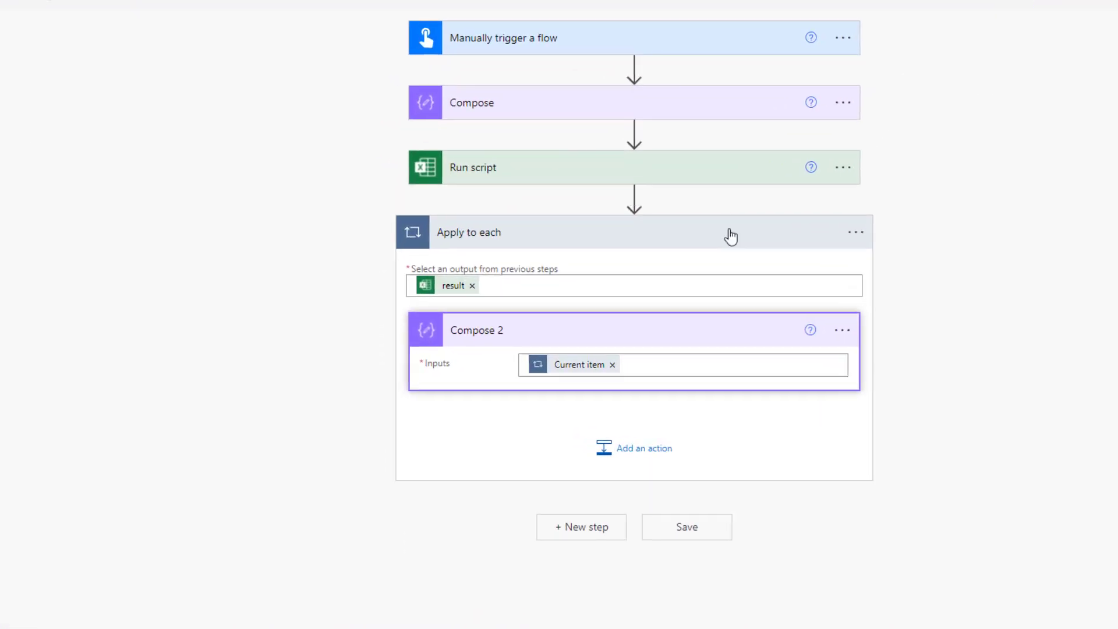
left_click(866, 242)
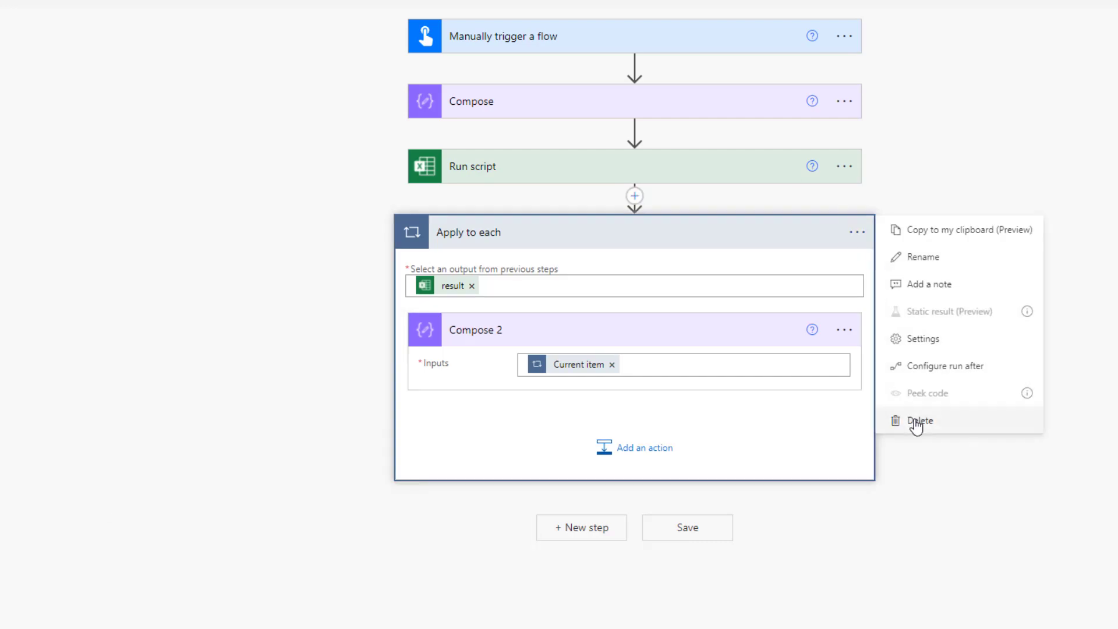
left_click(918, 423)
left_click(559, 352)
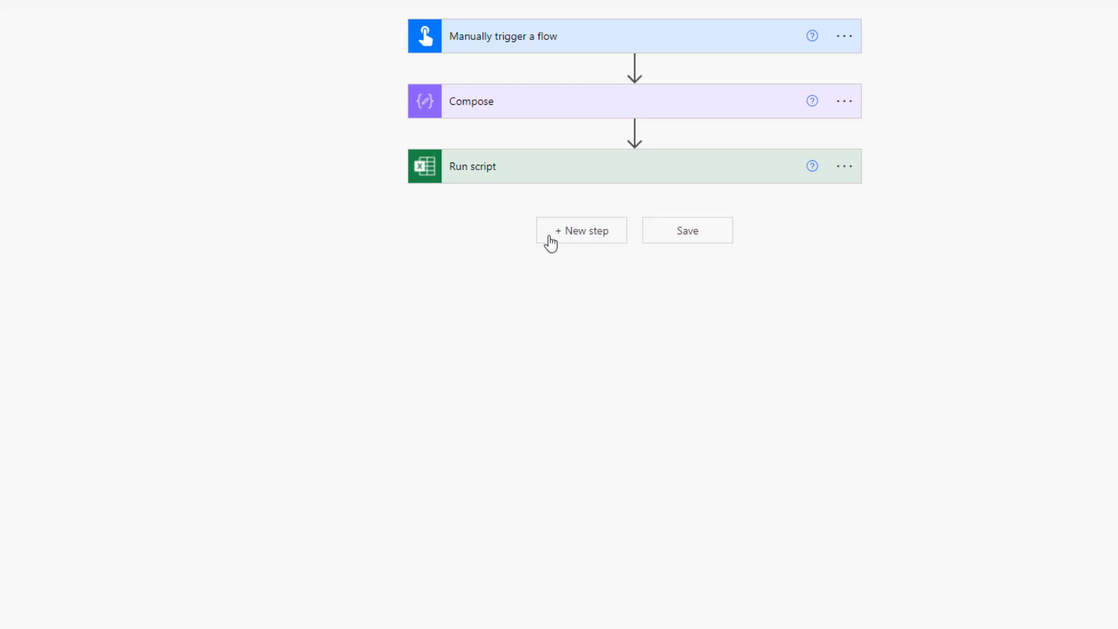
Step: Add a Compose action directly after the Run script step
left_click(580, 238)
type("compose")
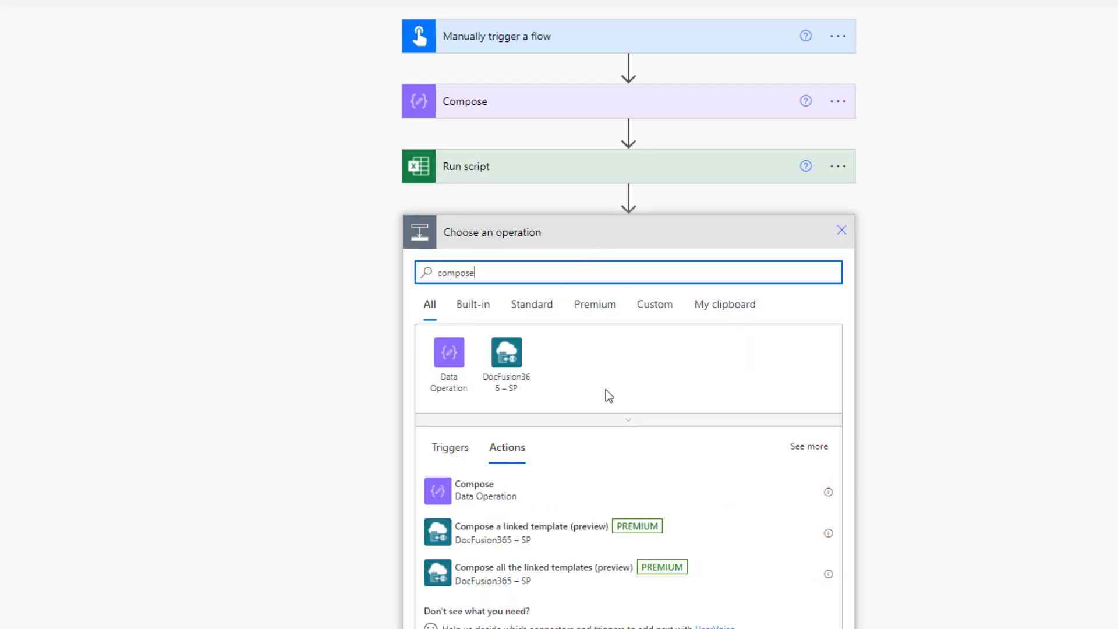
left_click(517, 501)
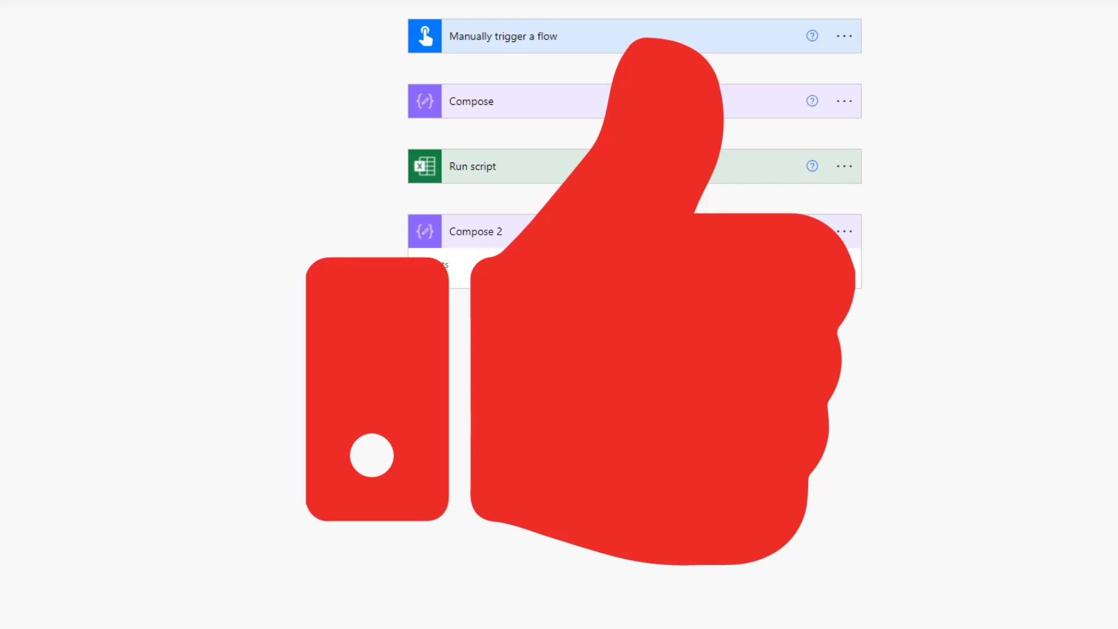
Step: Try an outputs('Run_script') expression in Compose 2's Inputs, then clear it
left_click(579, 271)
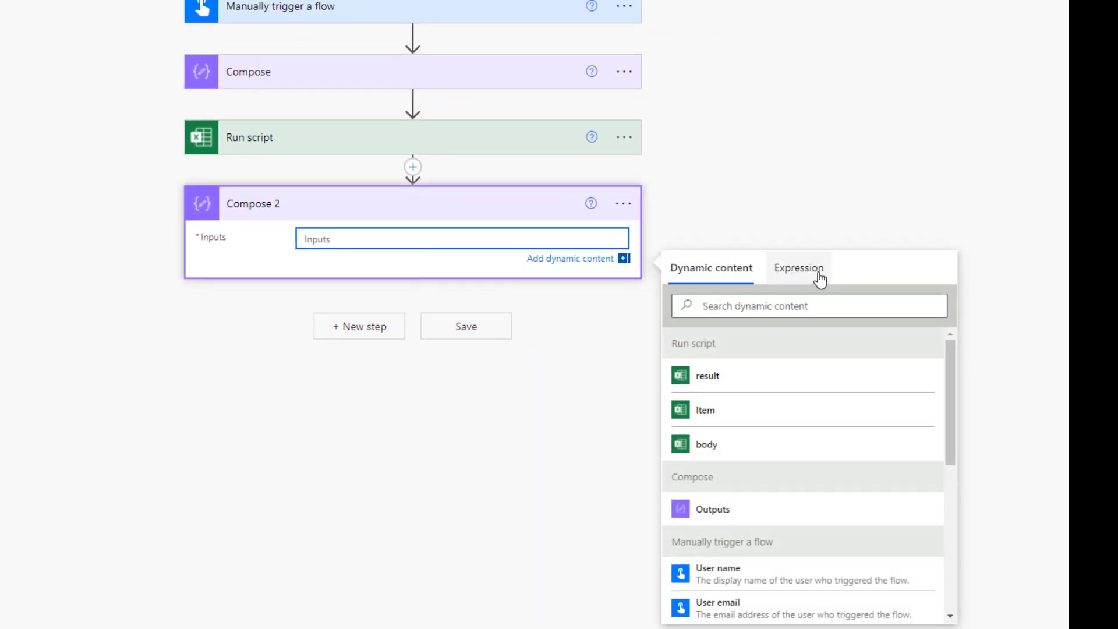
left_click(812, 282)
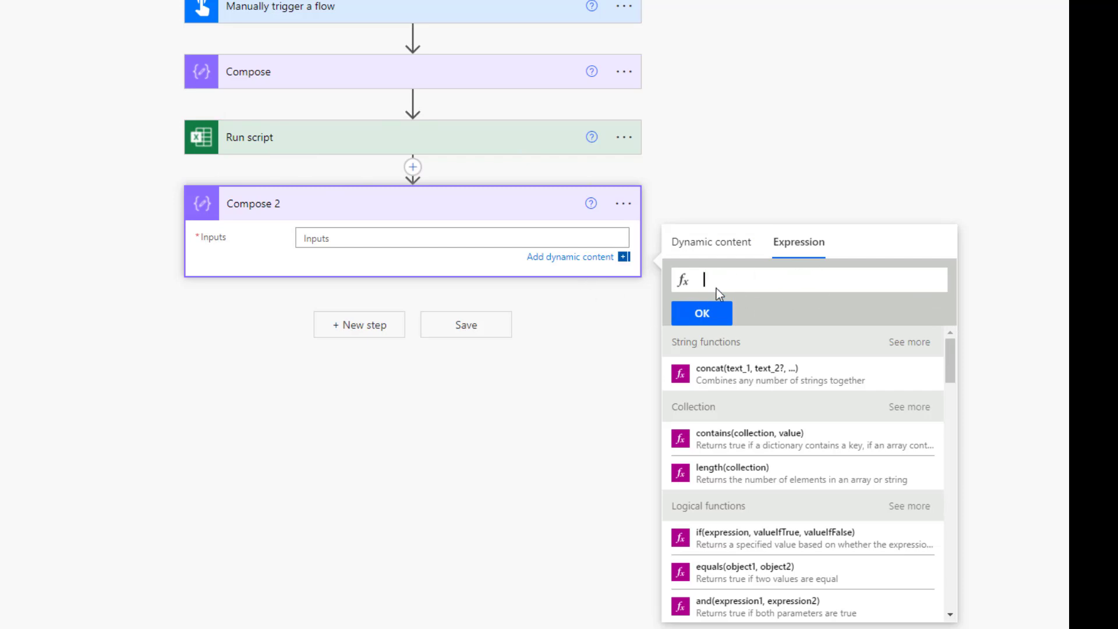
type("outpu")
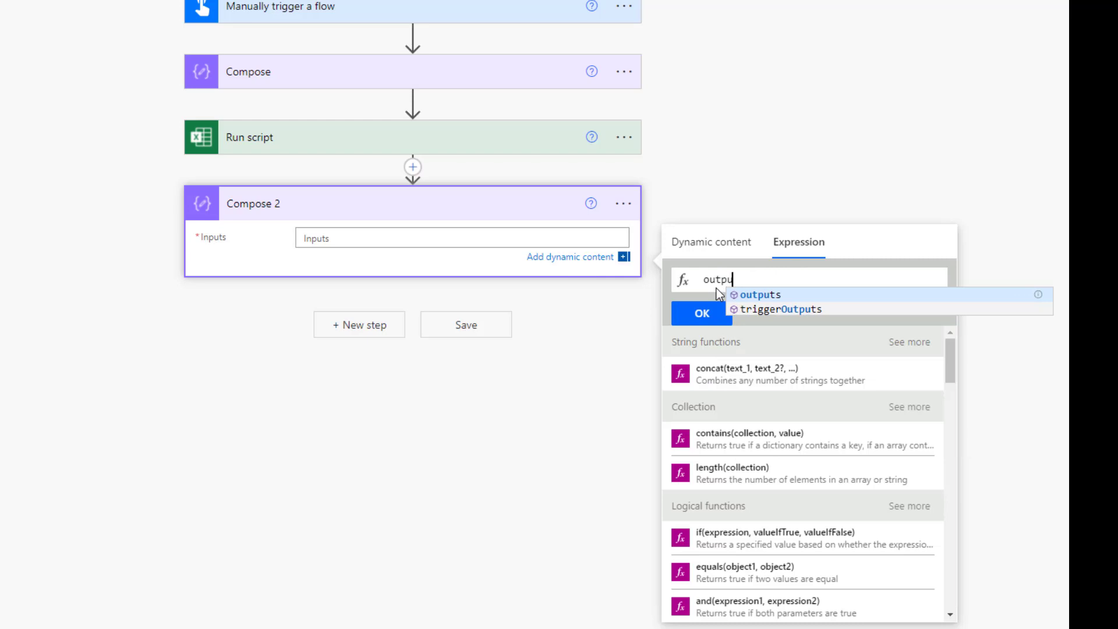
key("Tab")
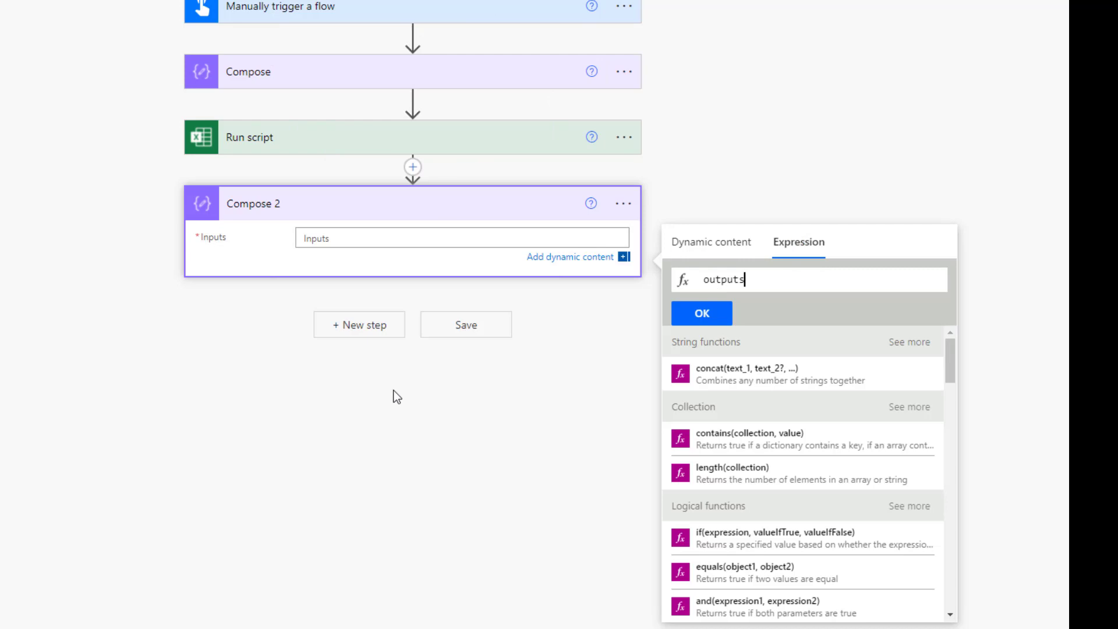
type("(")
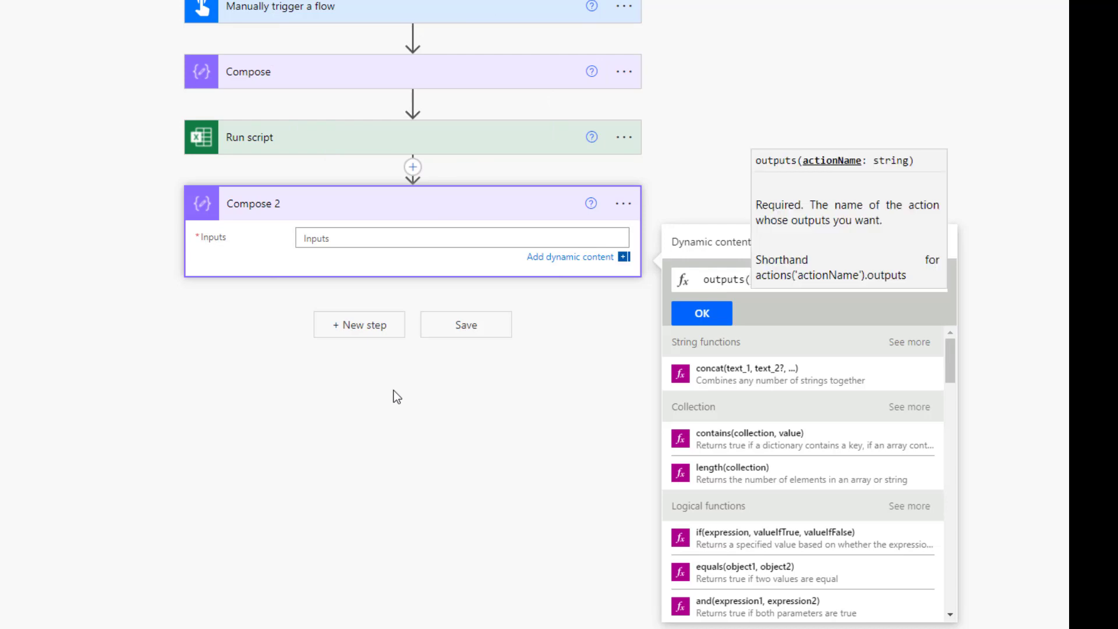
type("'")
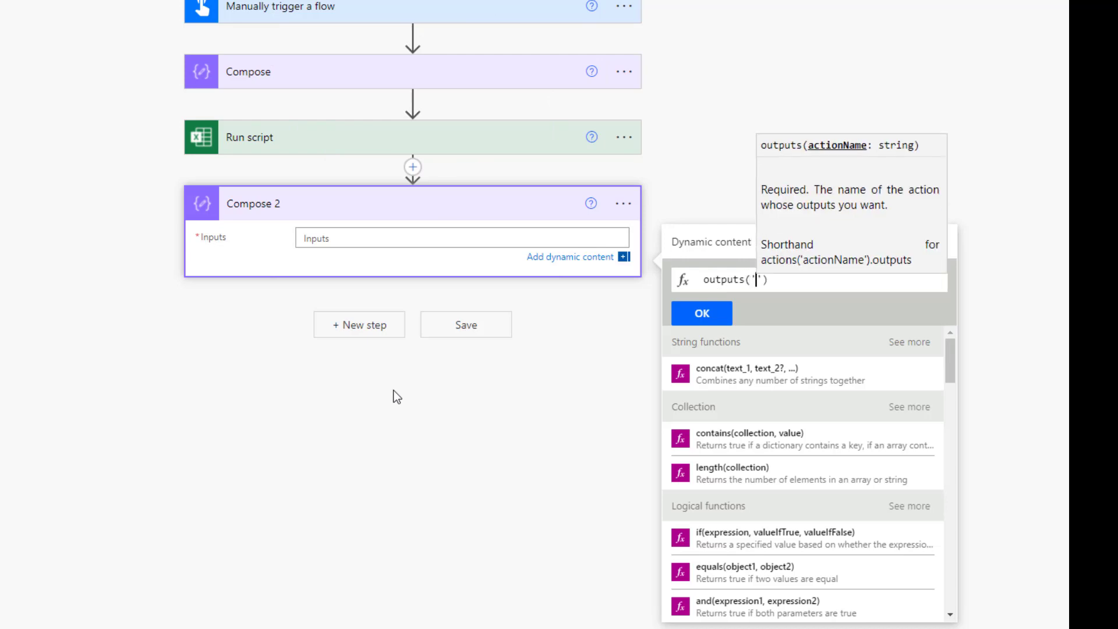
type("Run_scr")
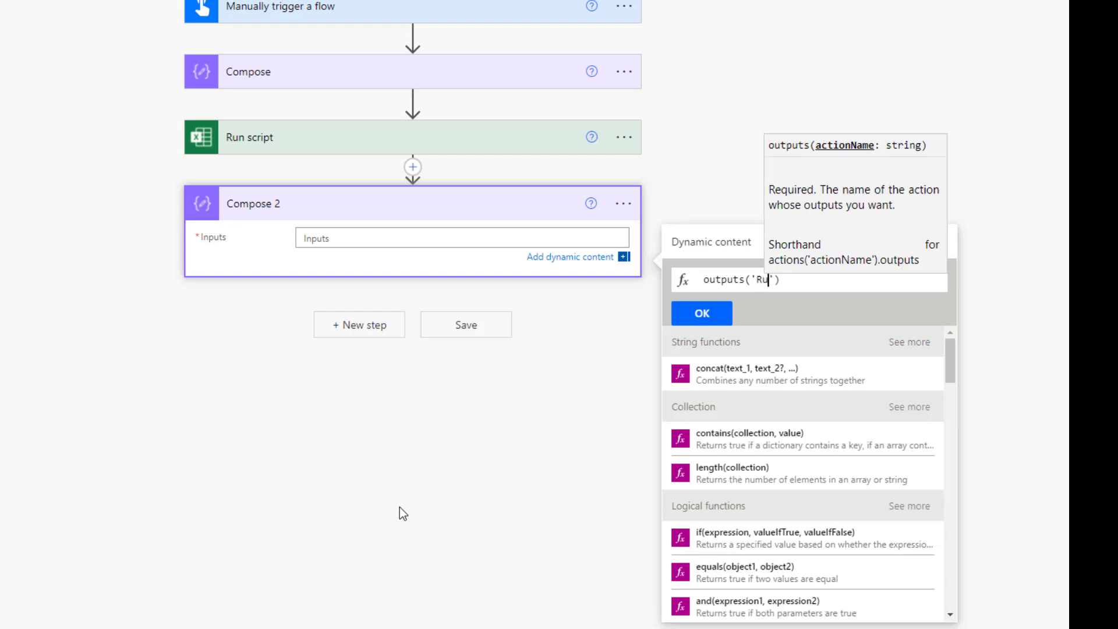
type("ipt")
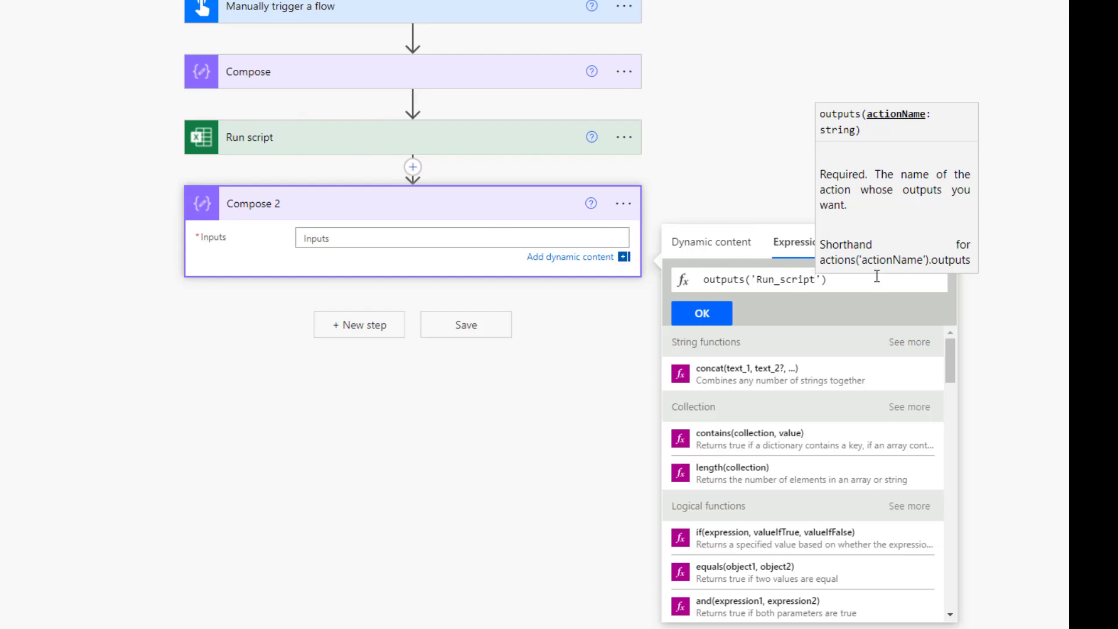
left_click_drag(864, 281, 710, 282)
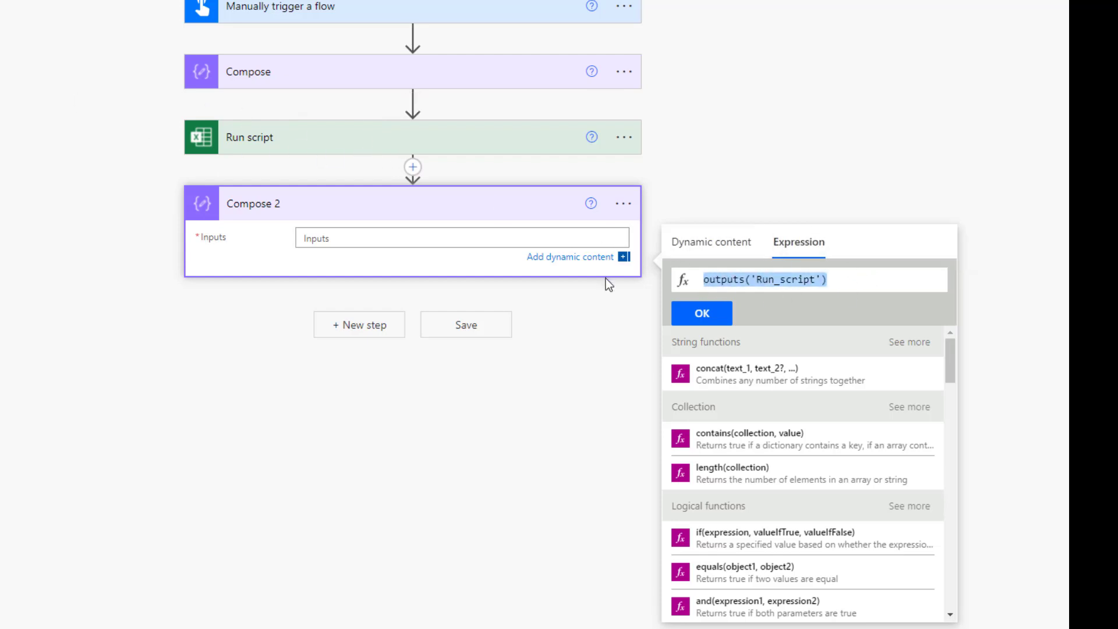
left_click_drag(849, 278, 786, 279)
key("ctrl+a")
key("BackSpace")
Step: Insert the Run script 'result' dynamic content into Compose 2's Inputs
left_click(699, 244)
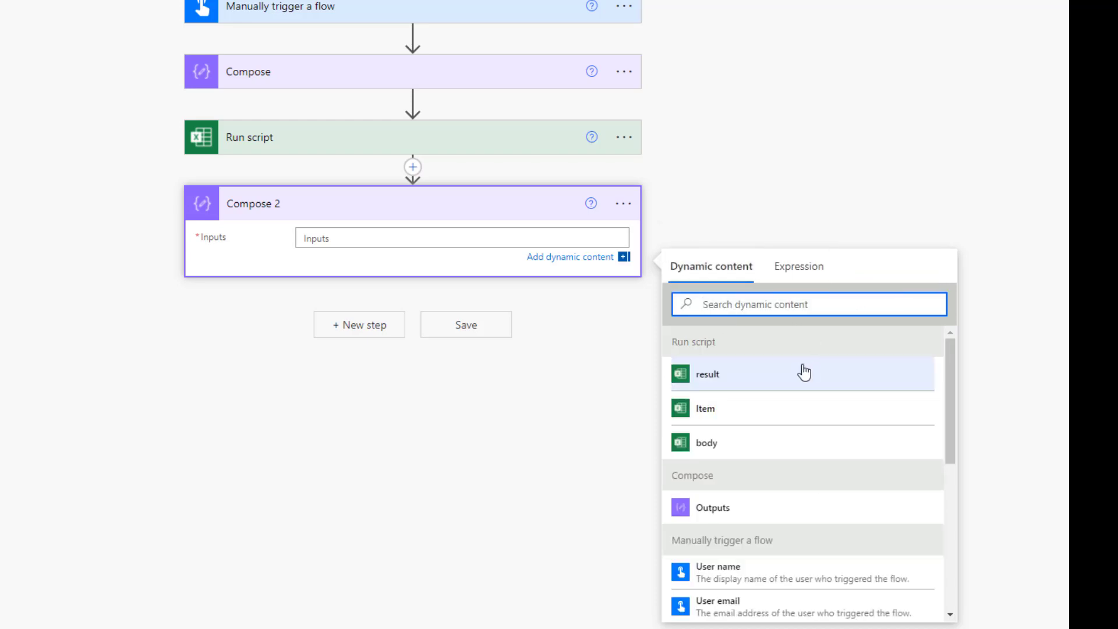
left_click(700, 376)
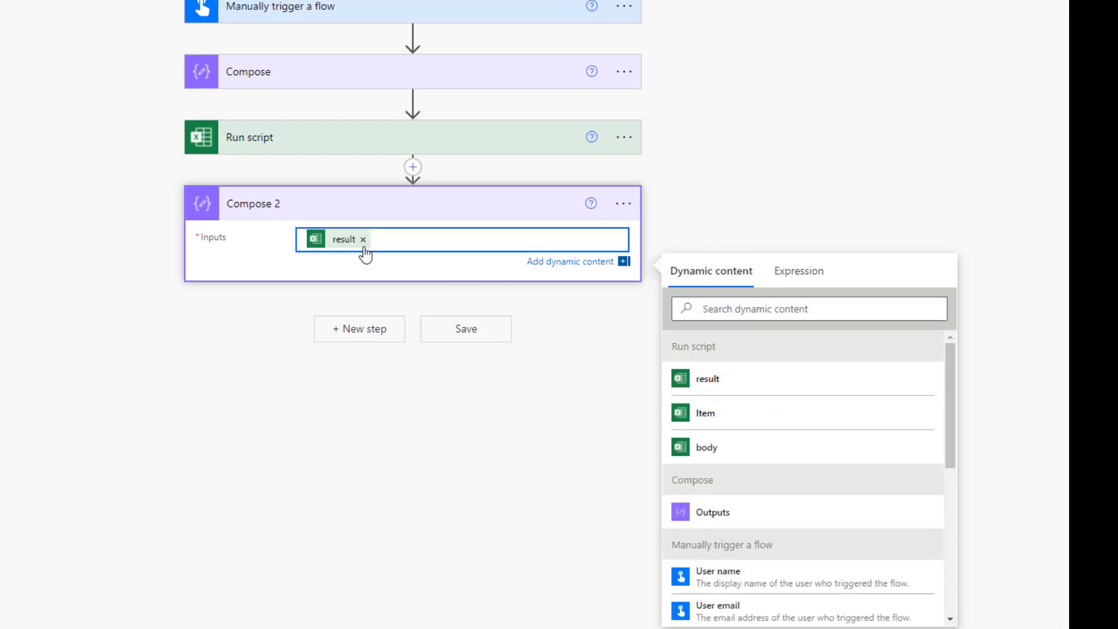
mouse_move(342, 247)
Step: Replace the result token with the expression outputs('Run_script')?['body/result'
left_click(363, 240)
left_click(799, 268)
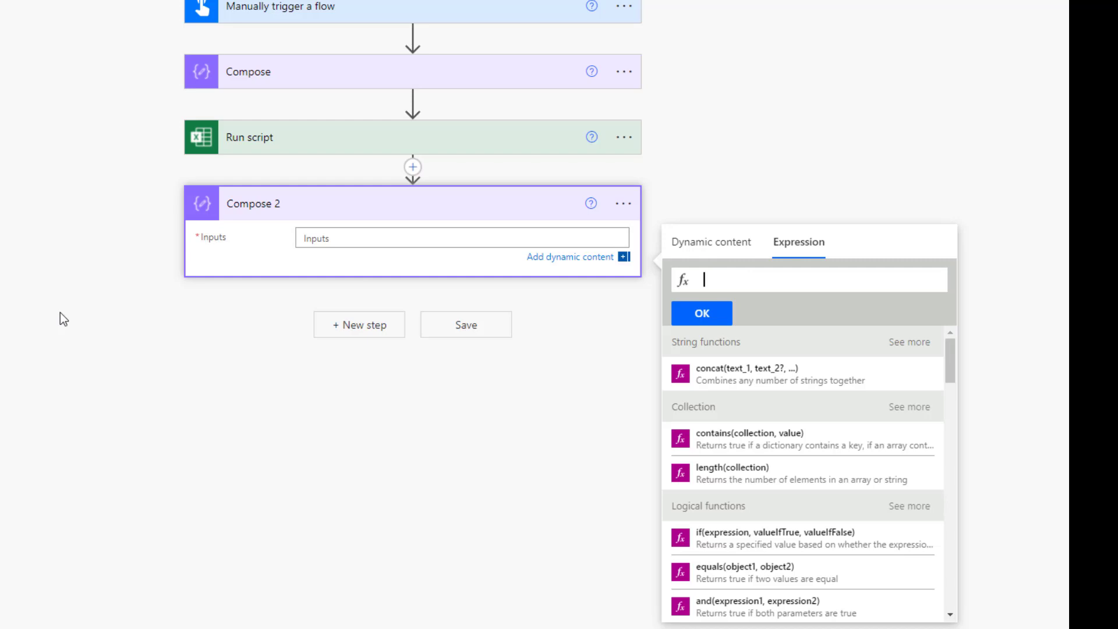
type("out")
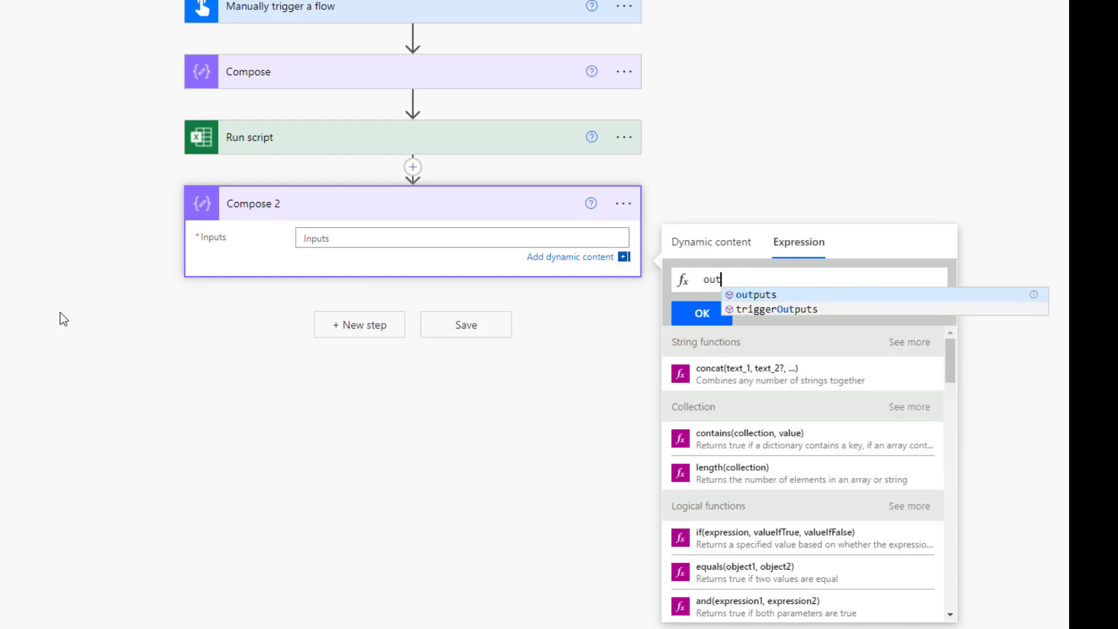
key("Tab")
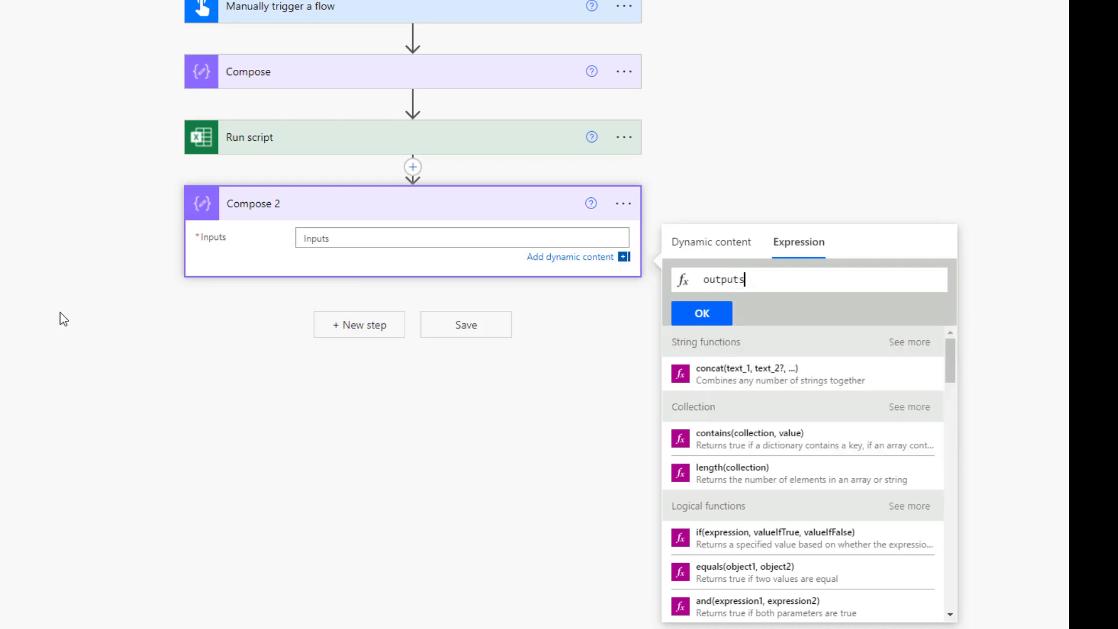
type("(Run_sc")
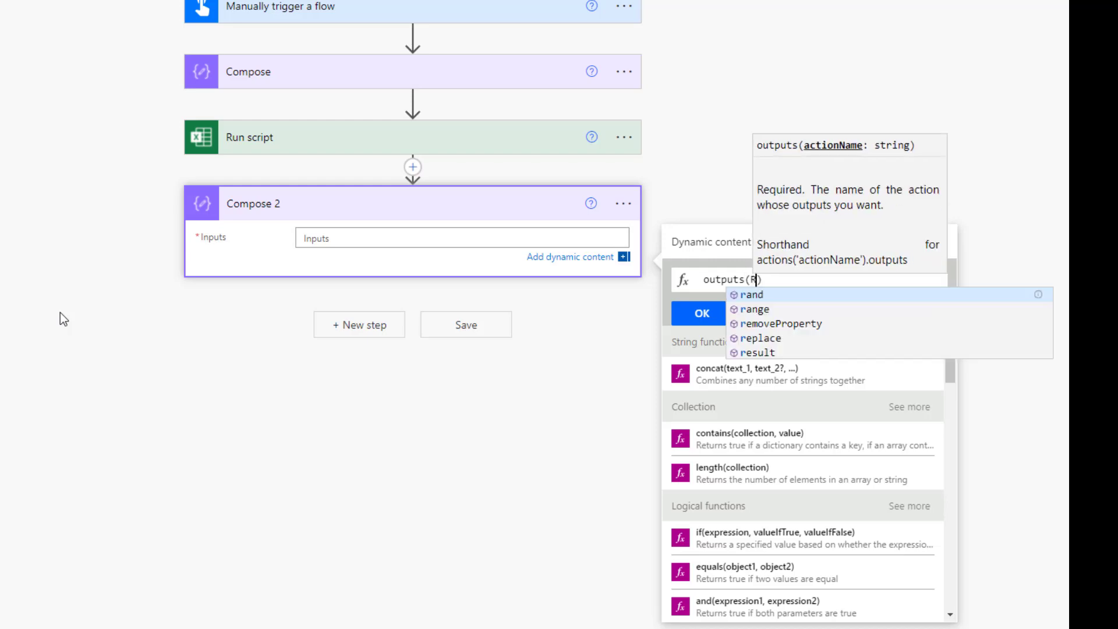
type("ript")
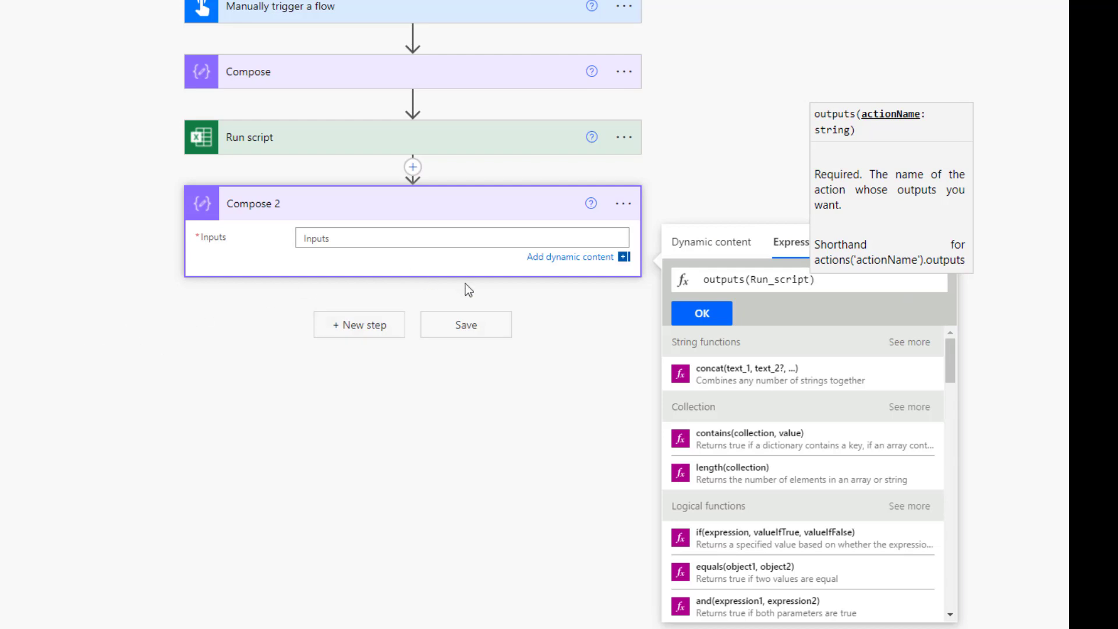
left_click(750, 275)
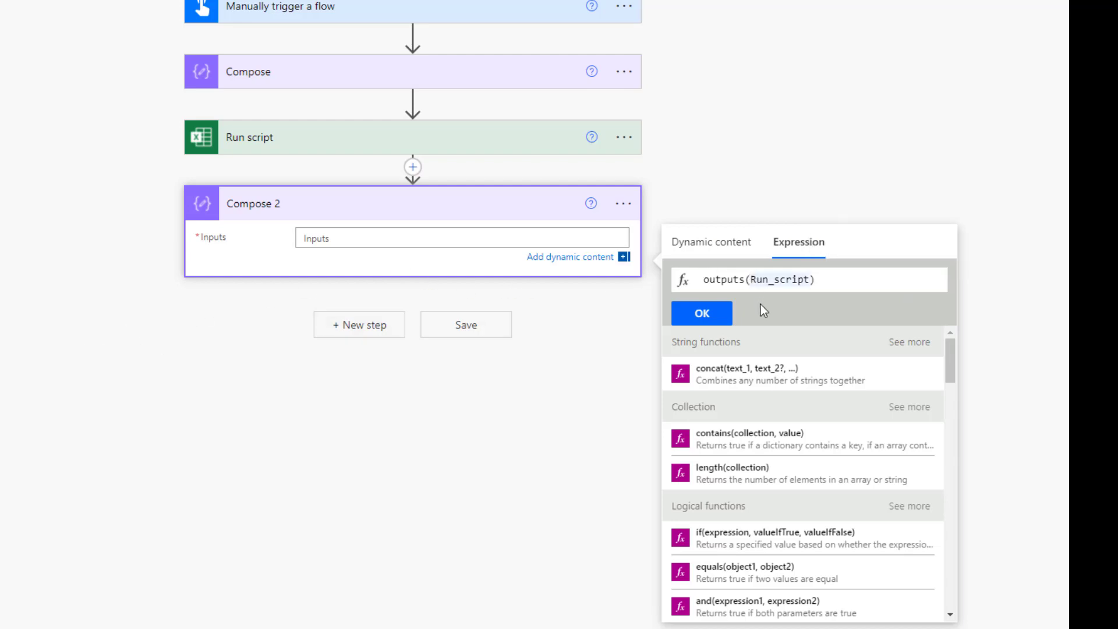
type("'")
left_click(816, 280)
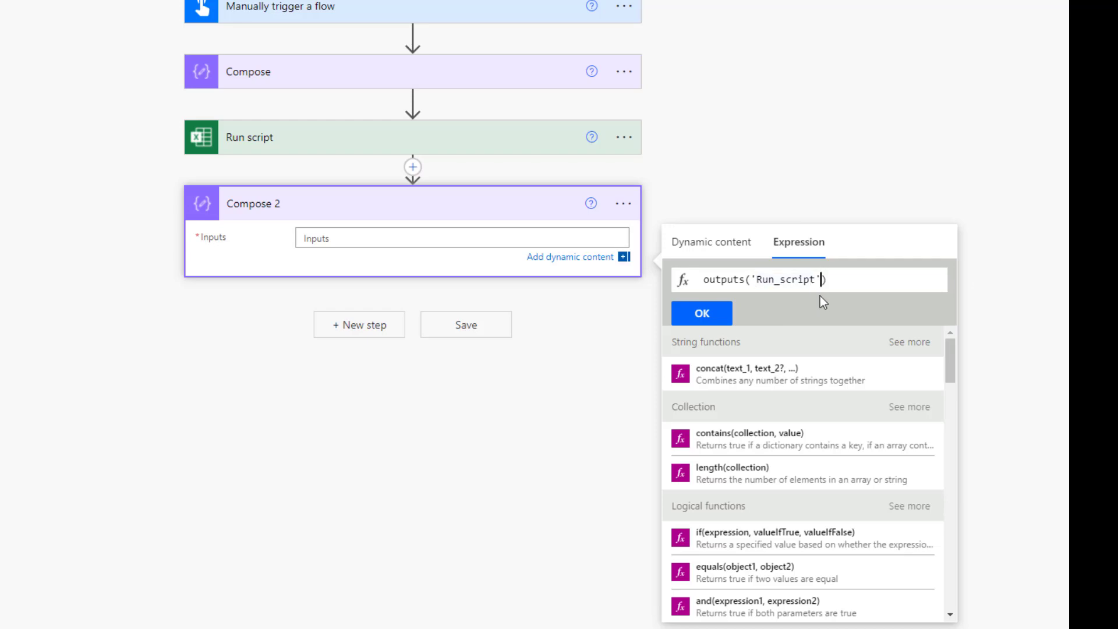
type("')?['body/result")
Step: Append an index to the expression, trying [0] then [1] before clearing the digit
left_click(926, 280)
type("[0")
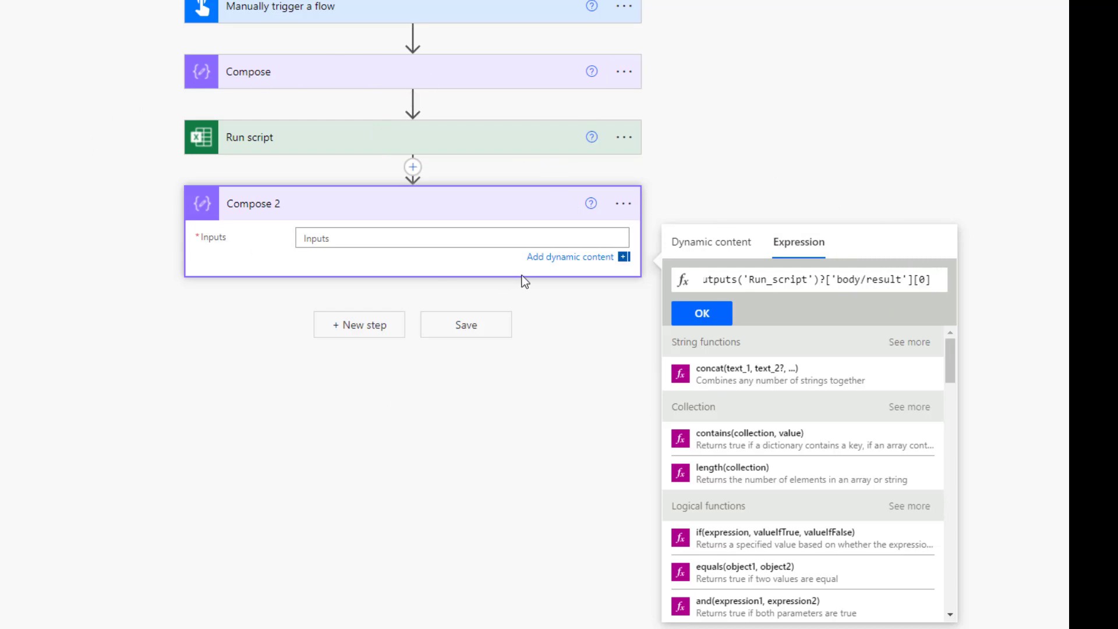
key("BackSpace")
type("1")
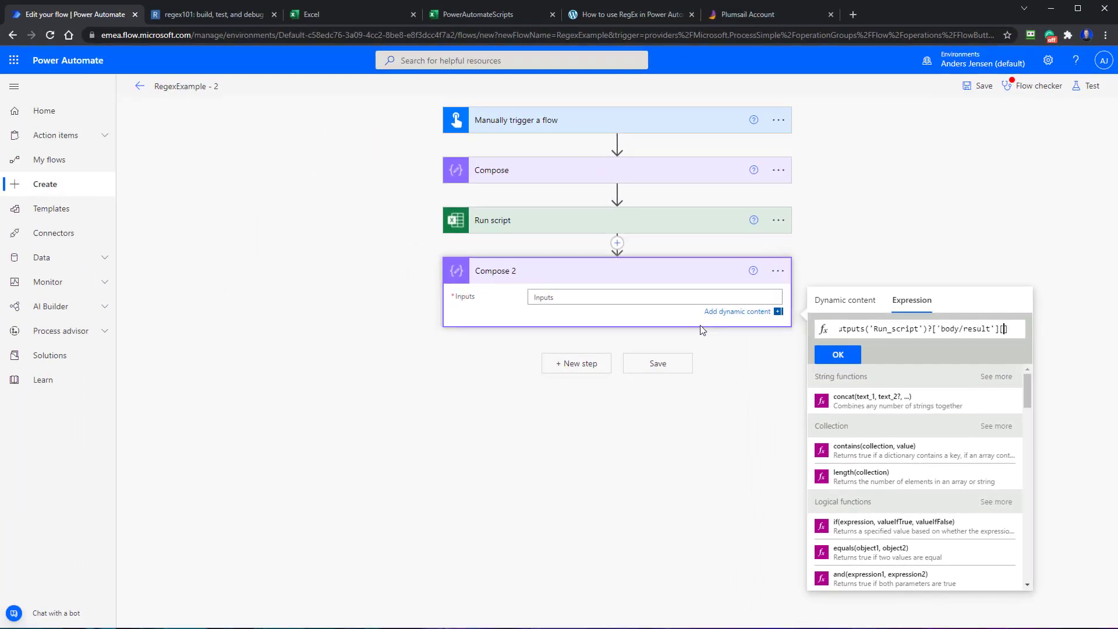
key("BackSpace")
Step: Finish the index as [0] and insert the expression into Compose 2's Inputs
type("0")
left_click(831, 356)
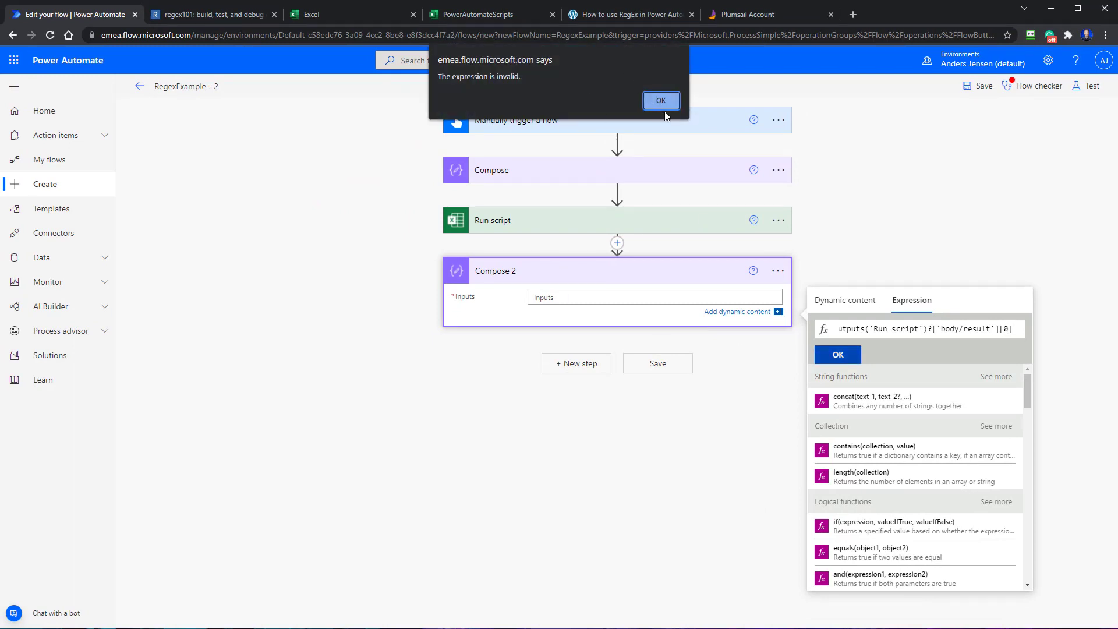
left_click(665, 103)
left_click(838, 355)
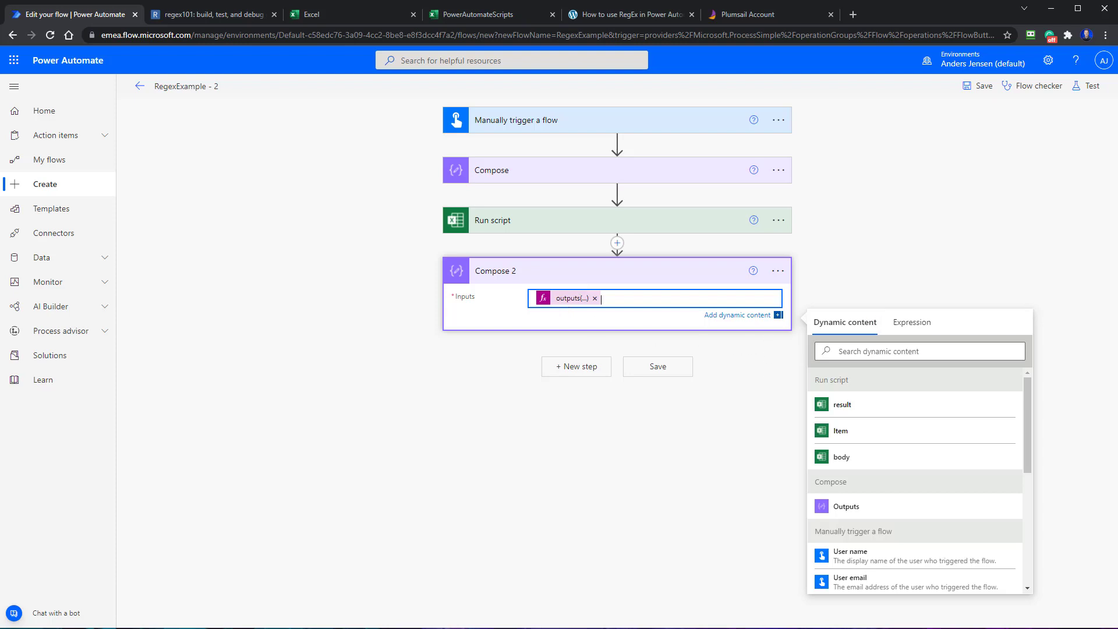
Step: Save and test the flow, then check that Compose 2 outputs the first email address
left_click(1086, 87)
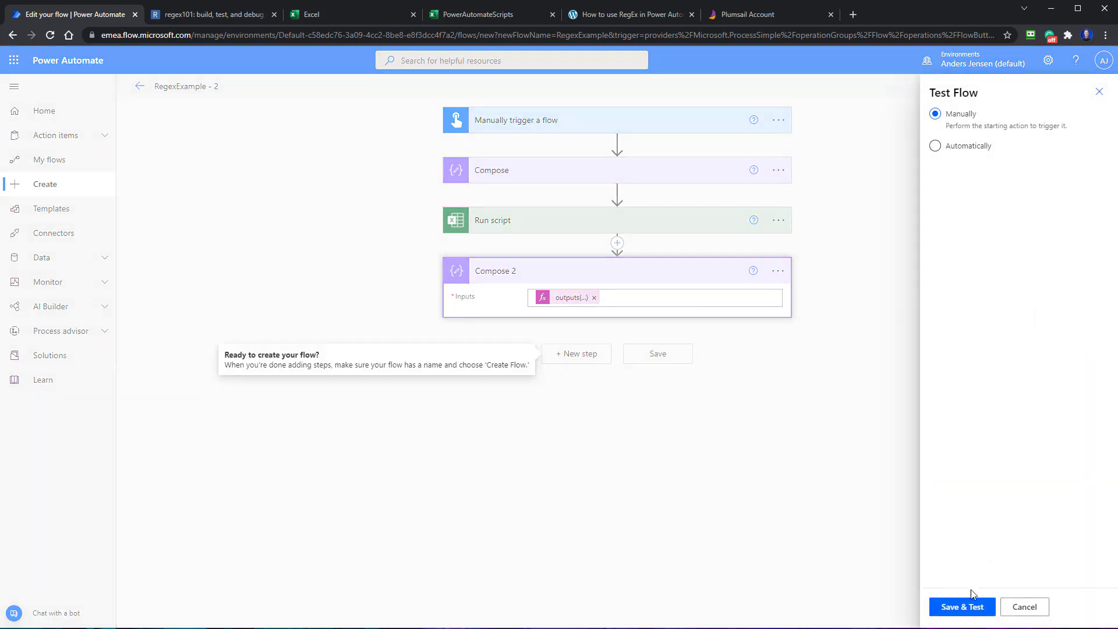
left_click(954, 611)
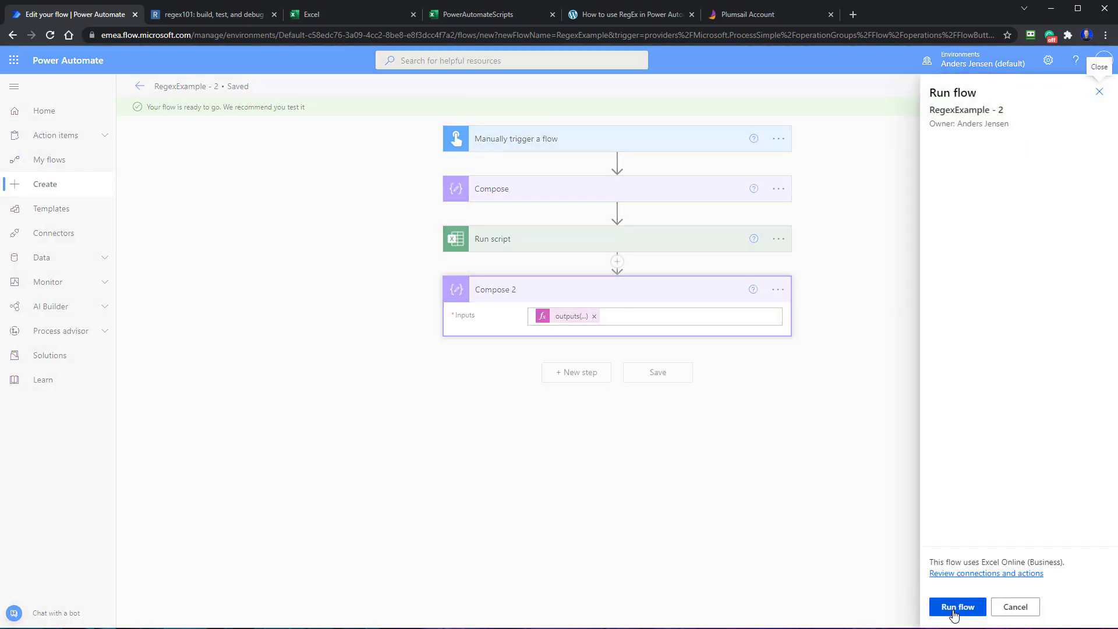
left_click(953, 611)
left_click(953, 608)
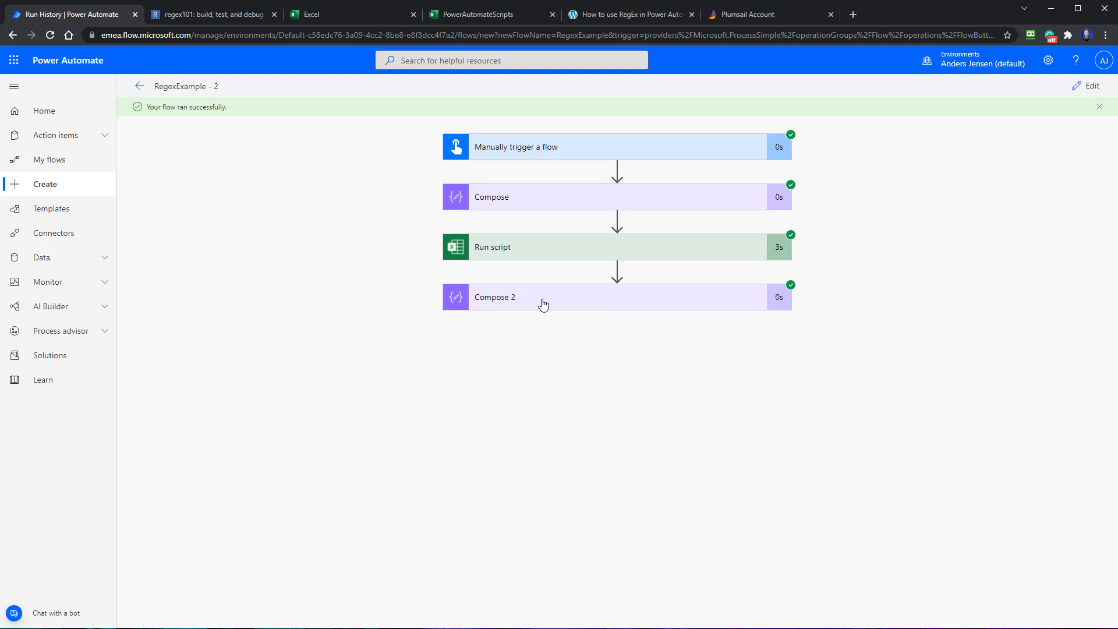
left_click(542, 303)
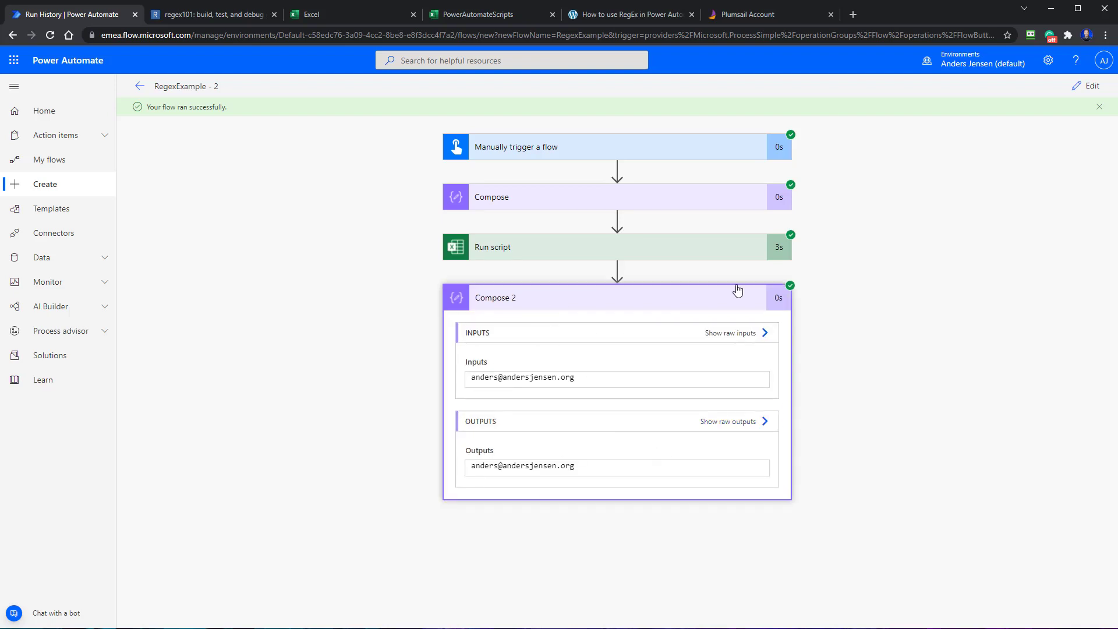
Step: Change the Compose 2 expression index from [0] to [1] and update it
left_click(1088, 87)
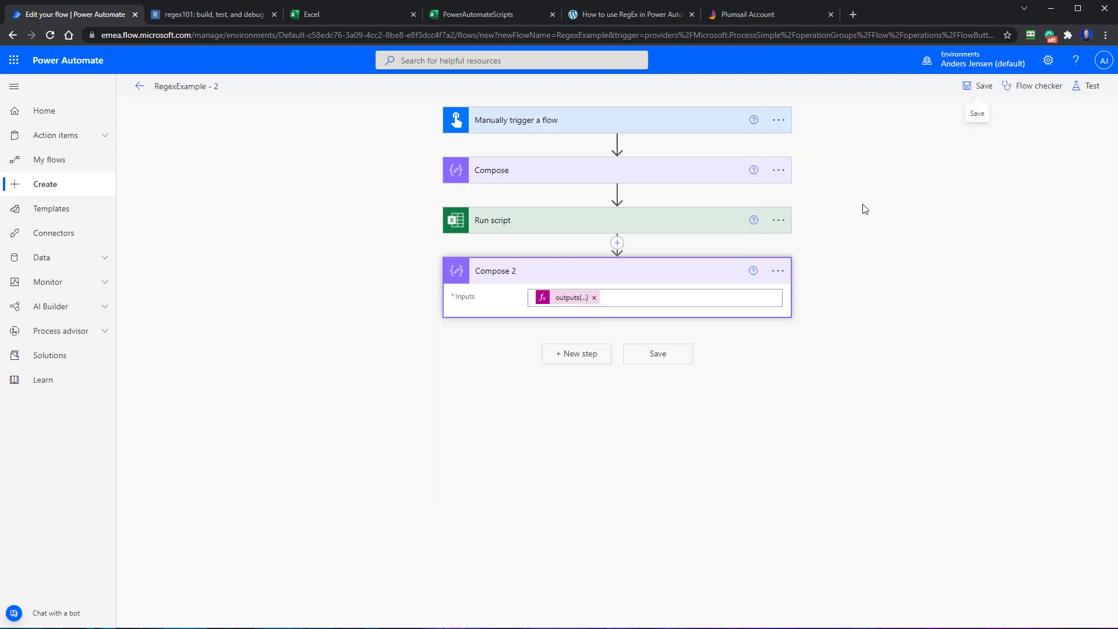
left_click(571, 297)
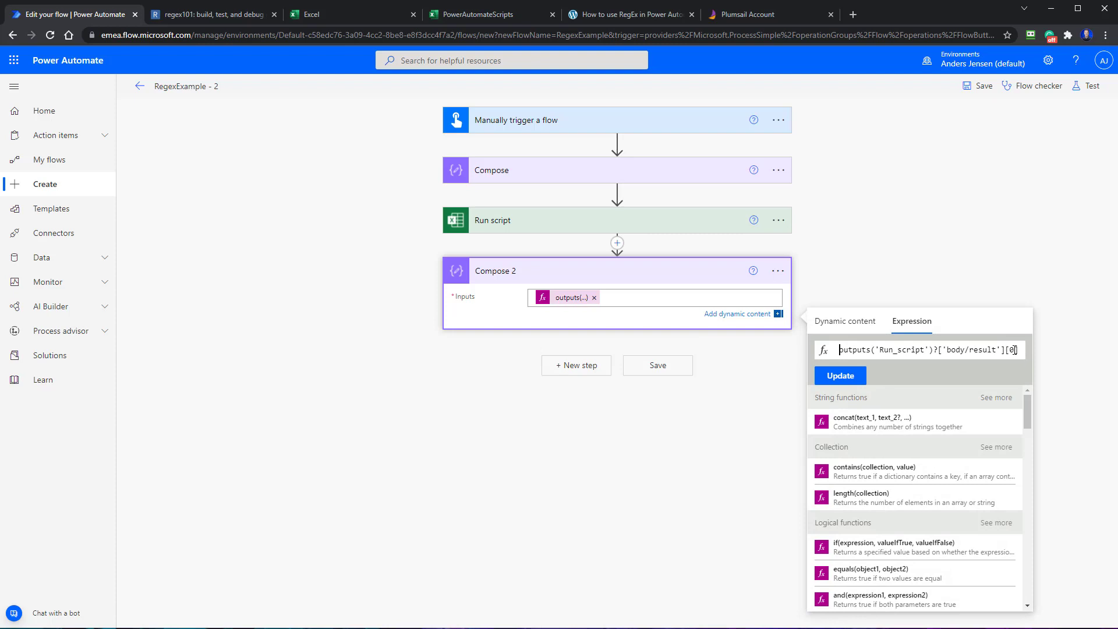
left_click(1018, 349)
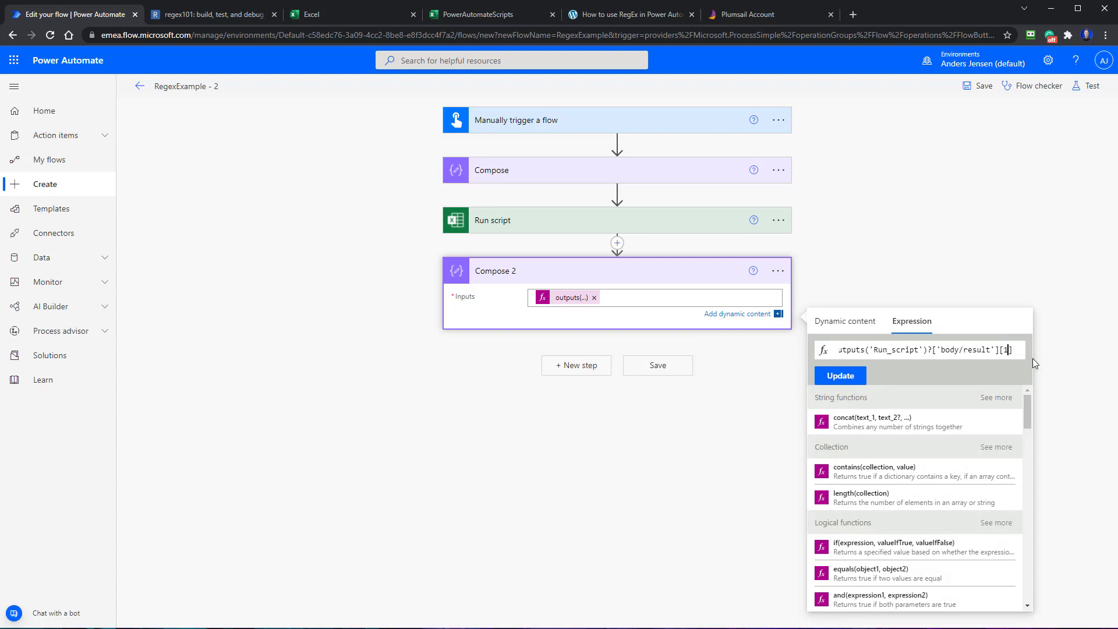
type("1")
left_click(846, 376)
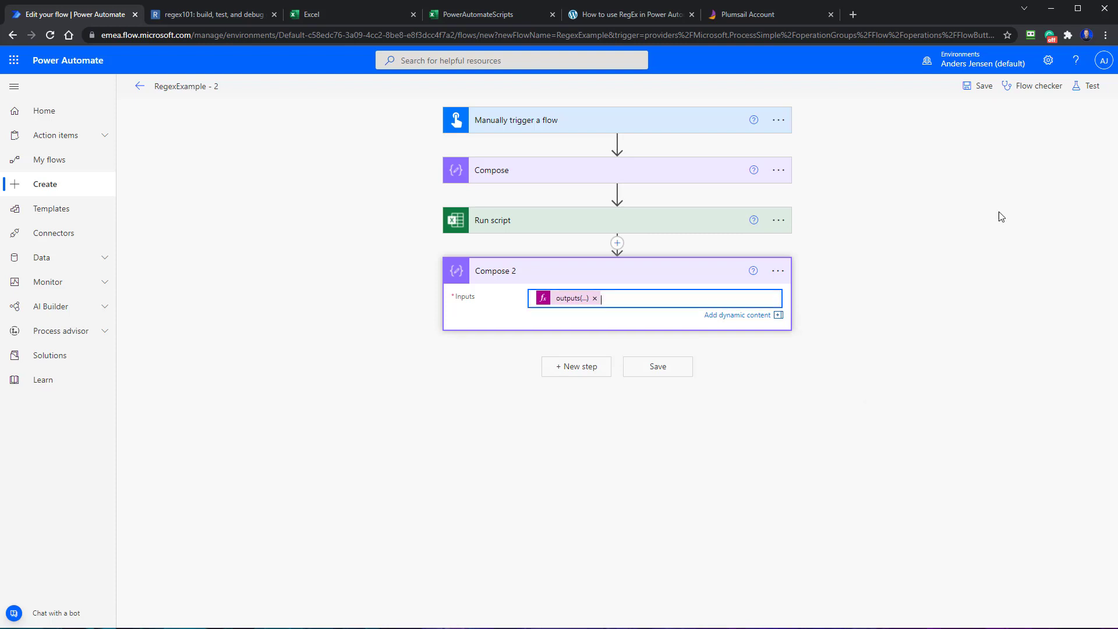
Step: Save and rerun the flow, then expand Compose 2 to check its output
left_click(1087, 85)
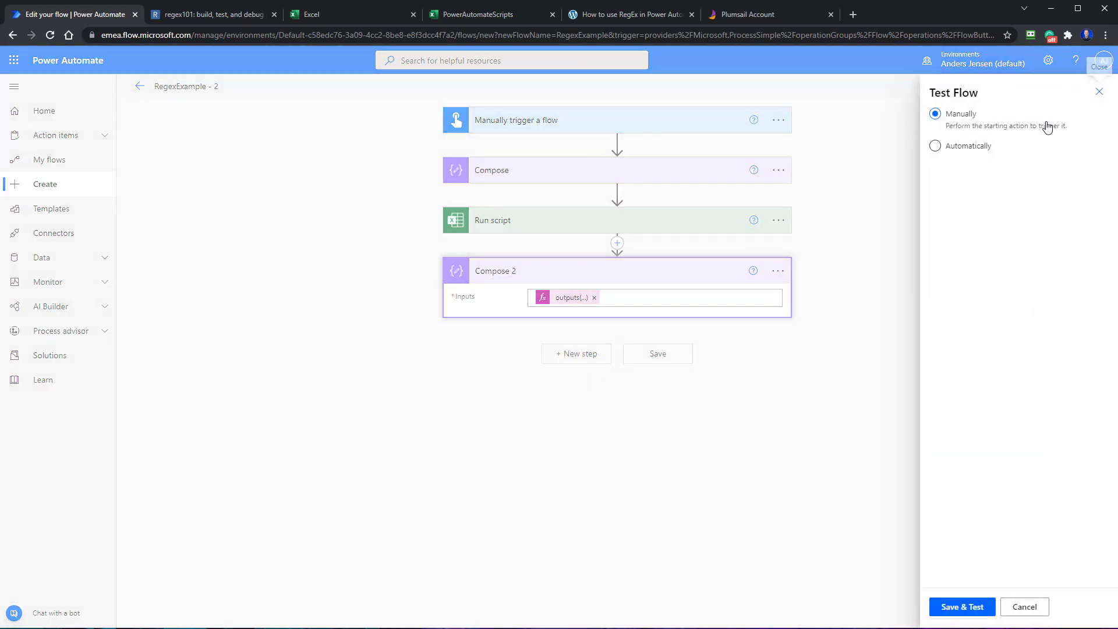
left_click(969, 608)
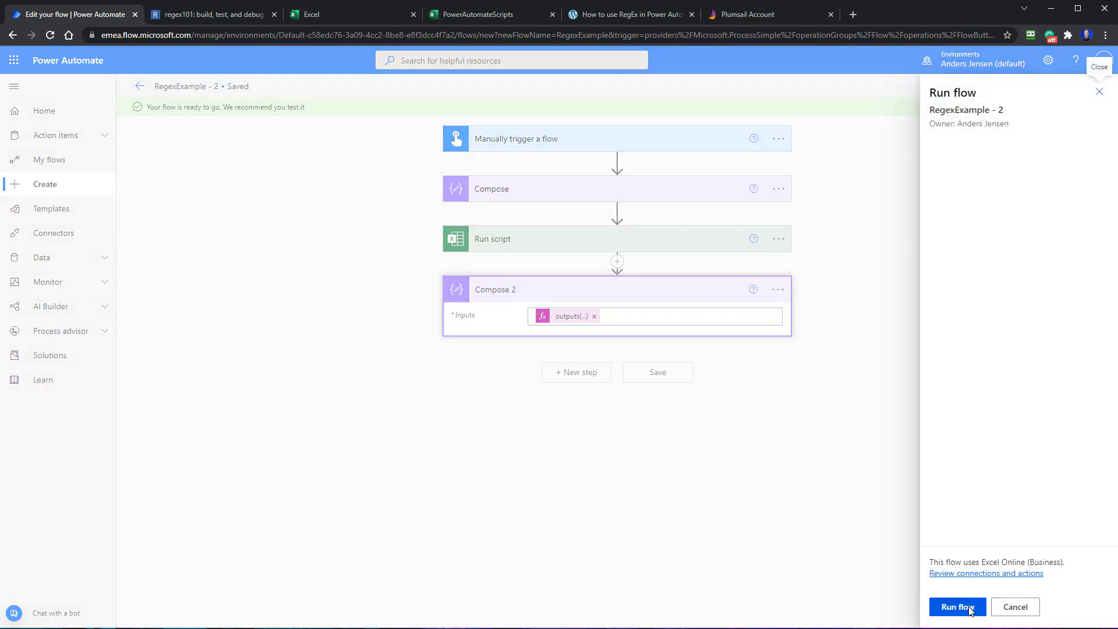
left_click(958, 607)
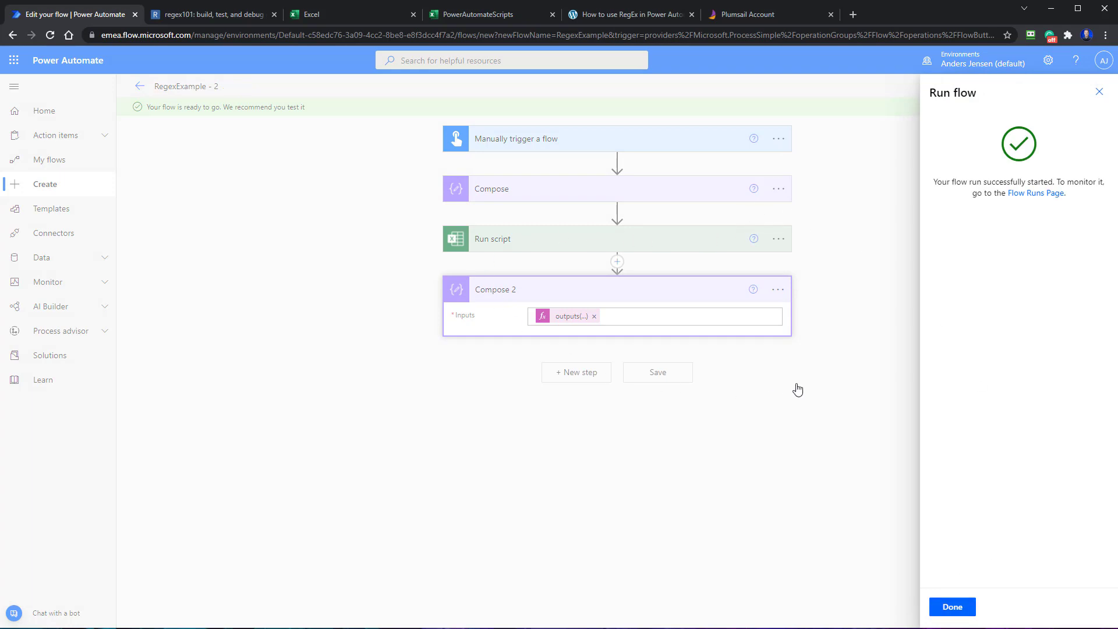
left_click(957, 609)
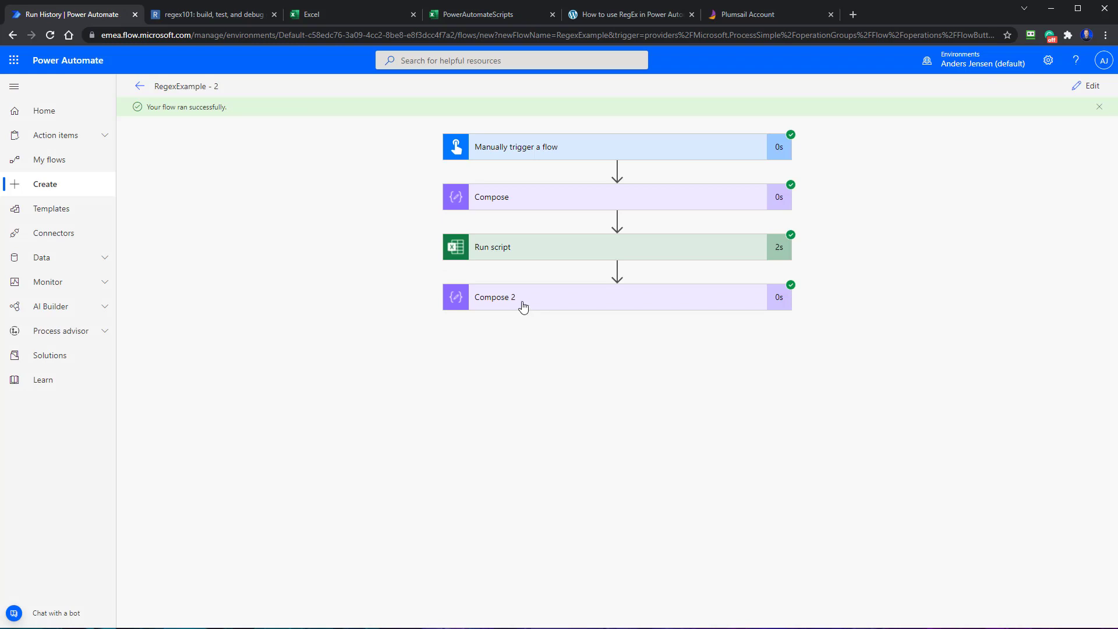
left_click(523, 307)
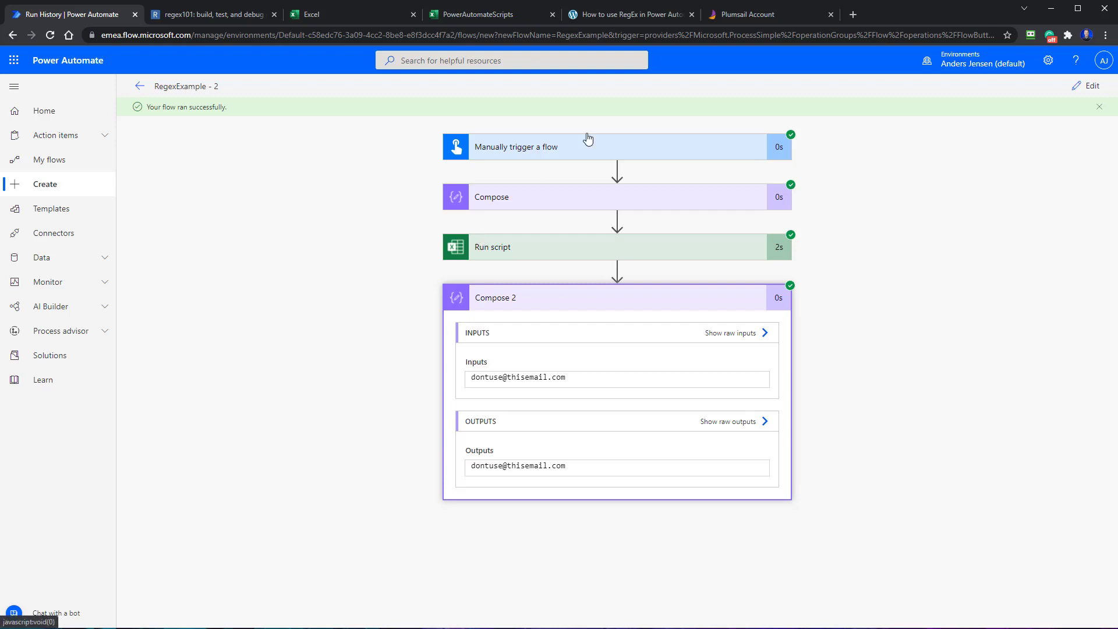
Step: Delete the Run script and Compose 2 steps from the flow
left_click(1089, 92)
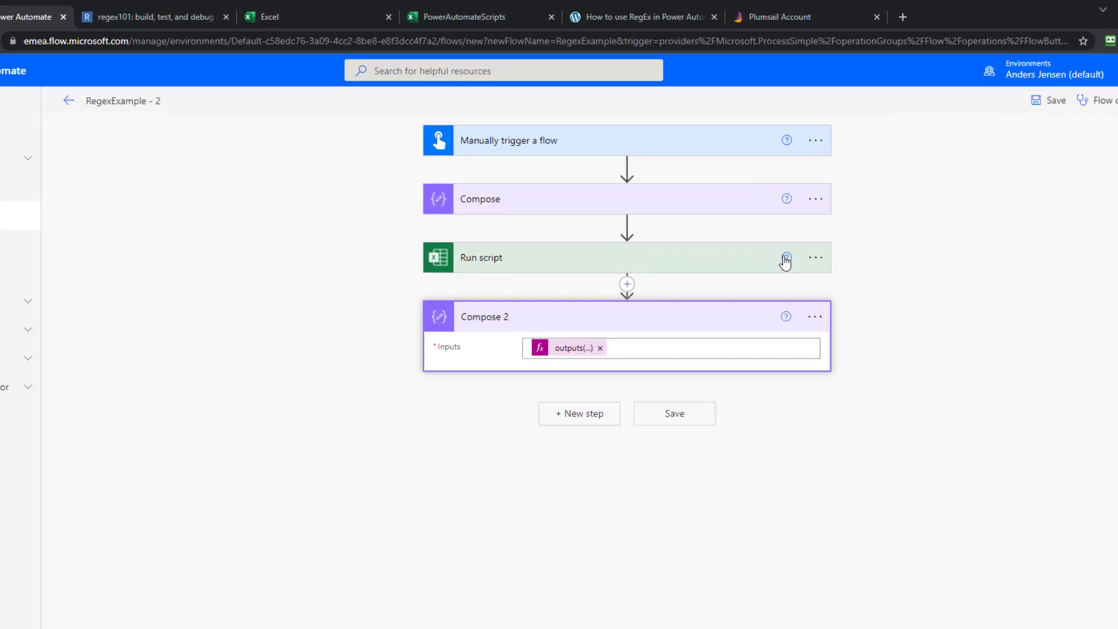
left_click(778, 218)
left_click(904, 479)
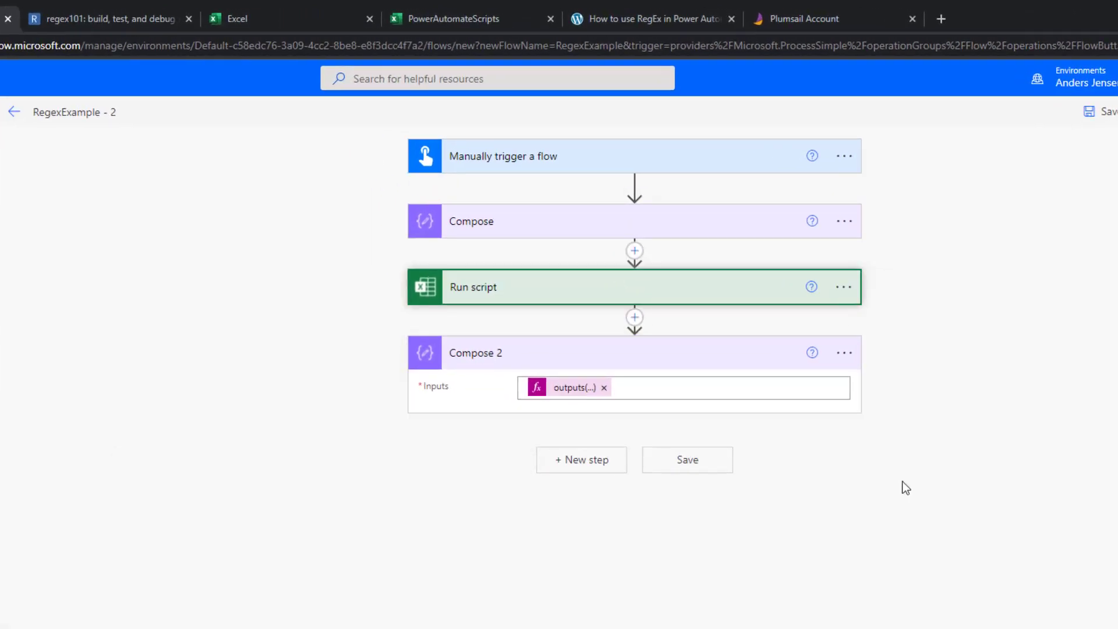
left_click(586, 475)
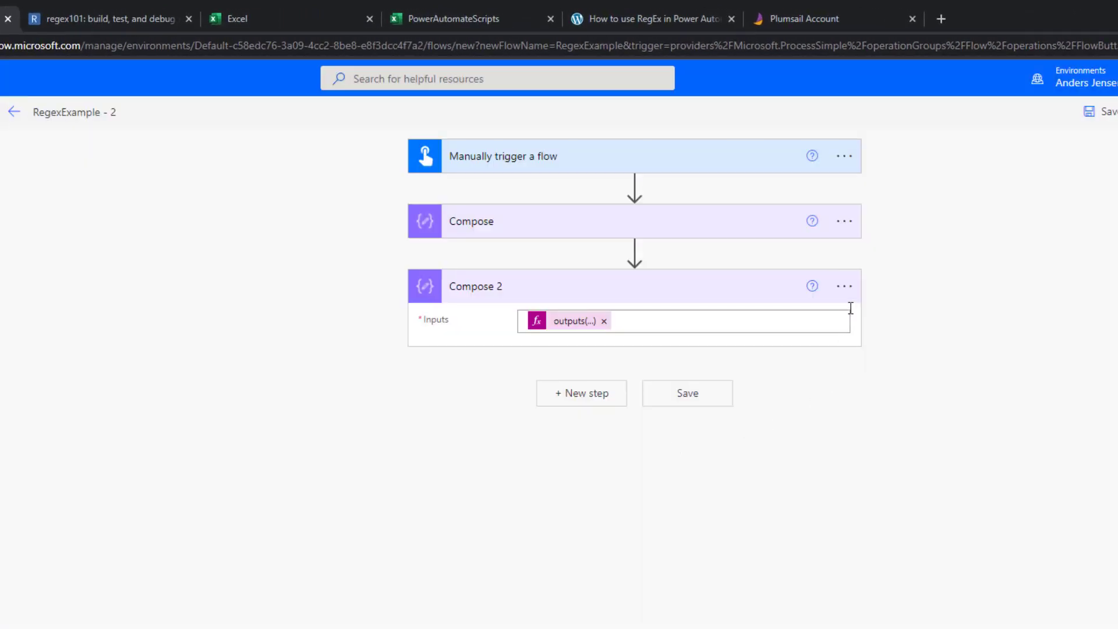
left_click(844, 288)
left_click(899, 473)
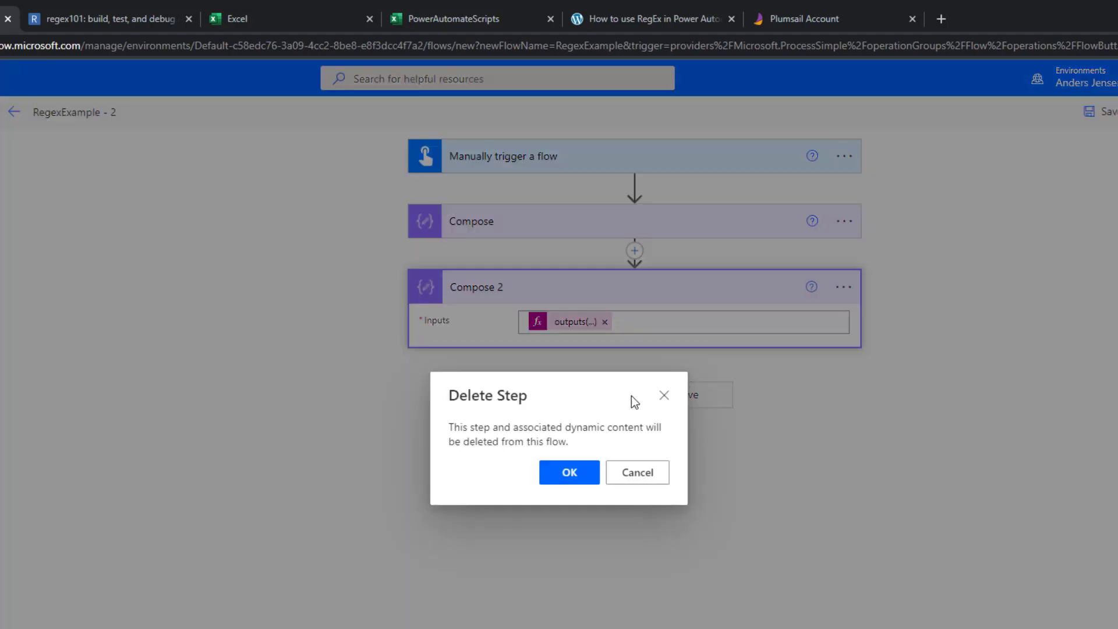
left_click(573, 472)
Step: Expand the Compose step to review its test text
left_click(613, 227)
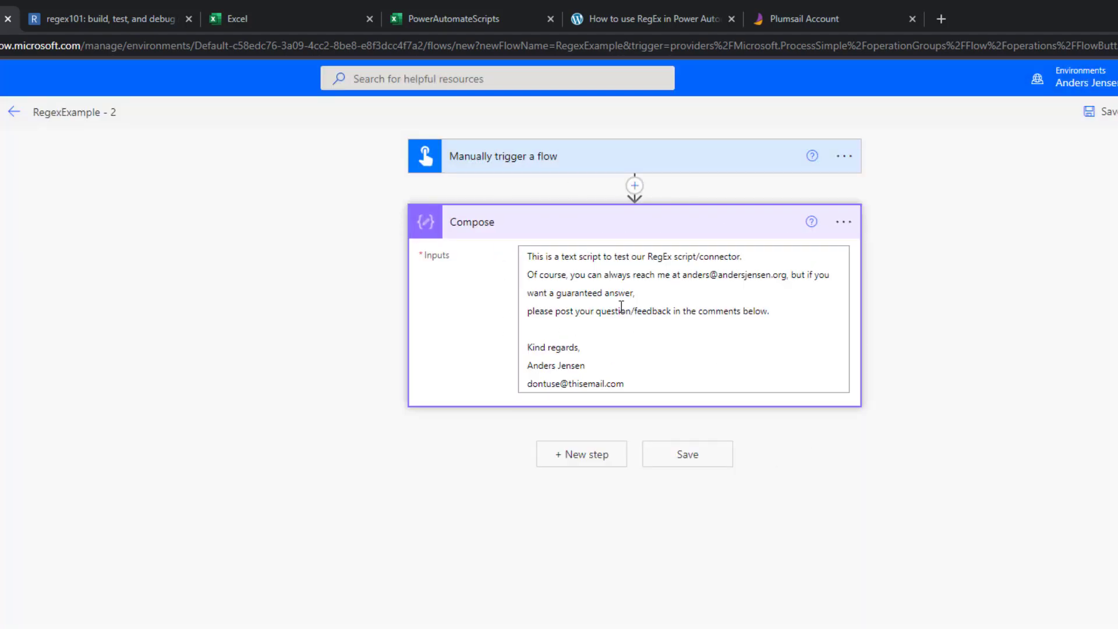
left_click(602, 285)
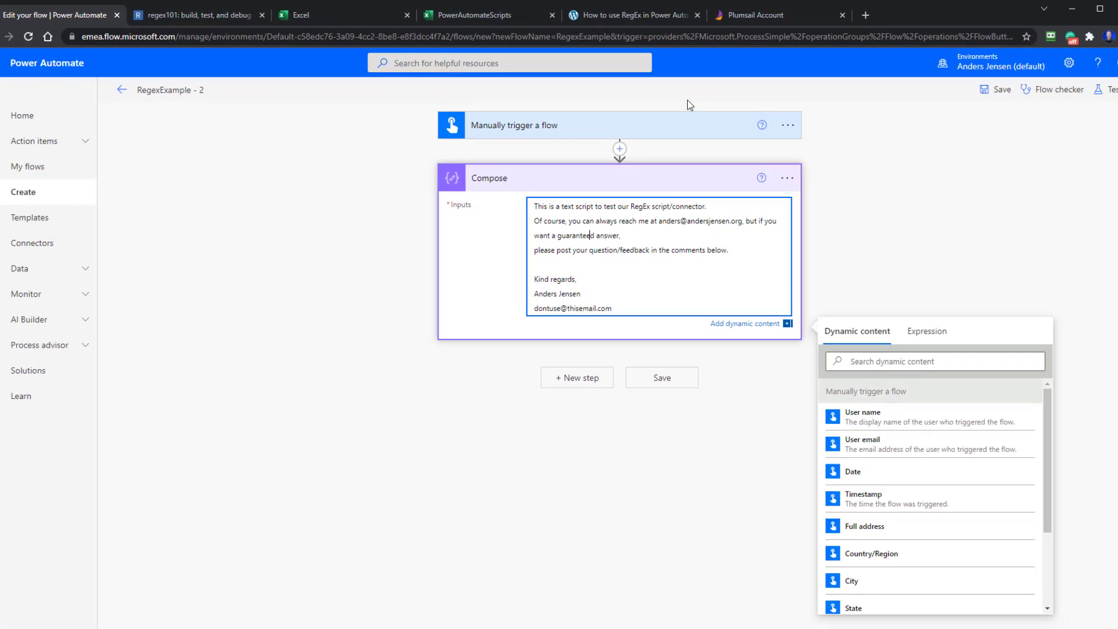
left_click(1039, 202)
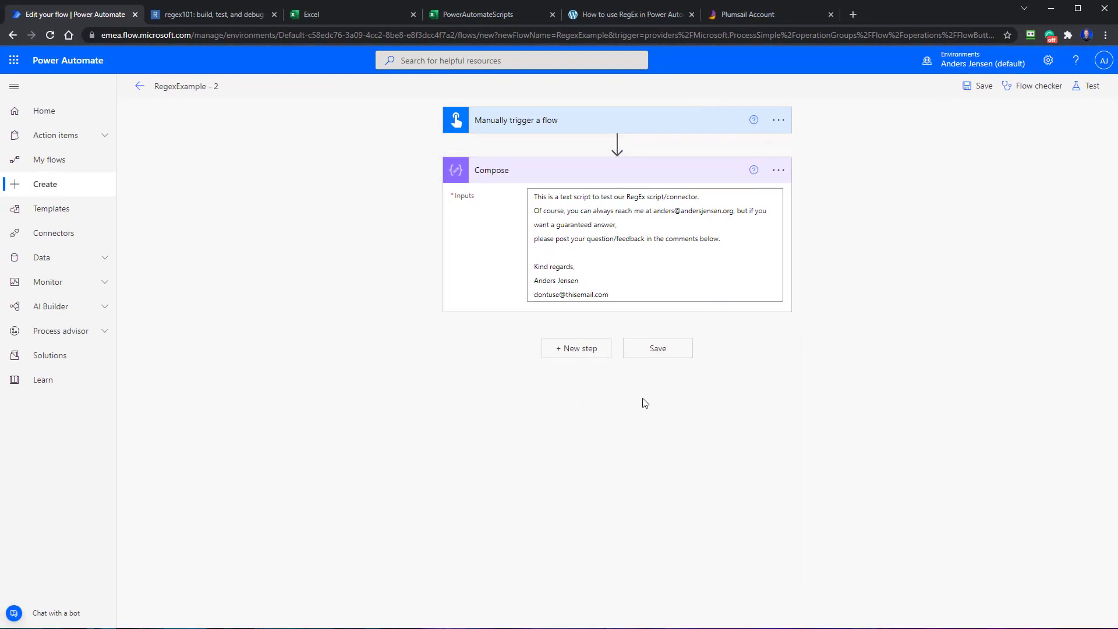
Step: Go to the Plumsail Actions area in Plumsail Account
left_click(757, 21)
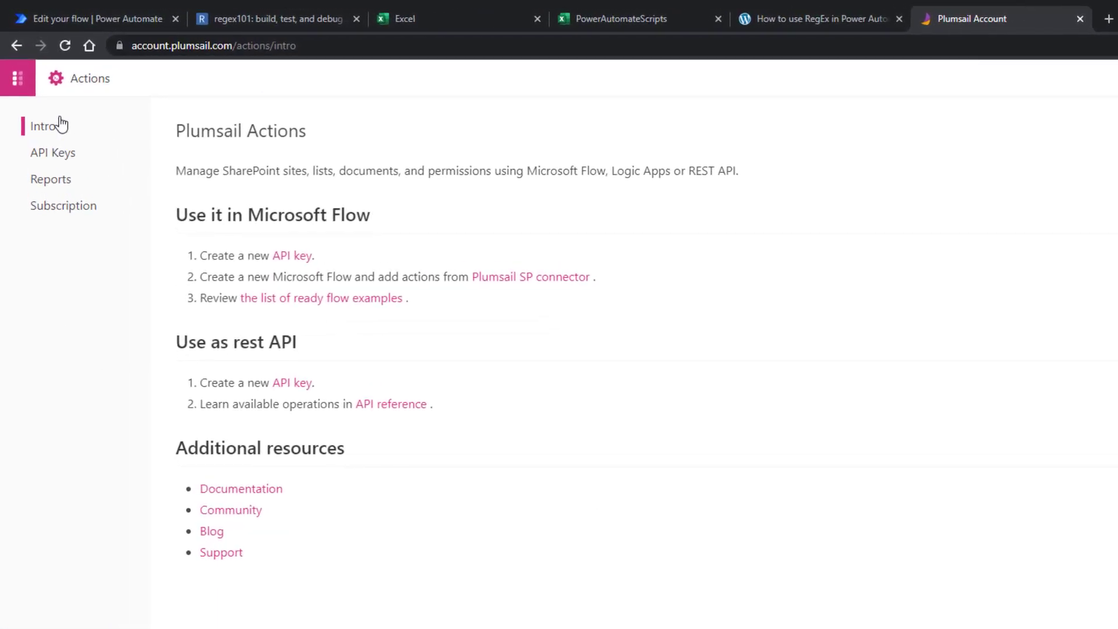
left_click(15, 80)
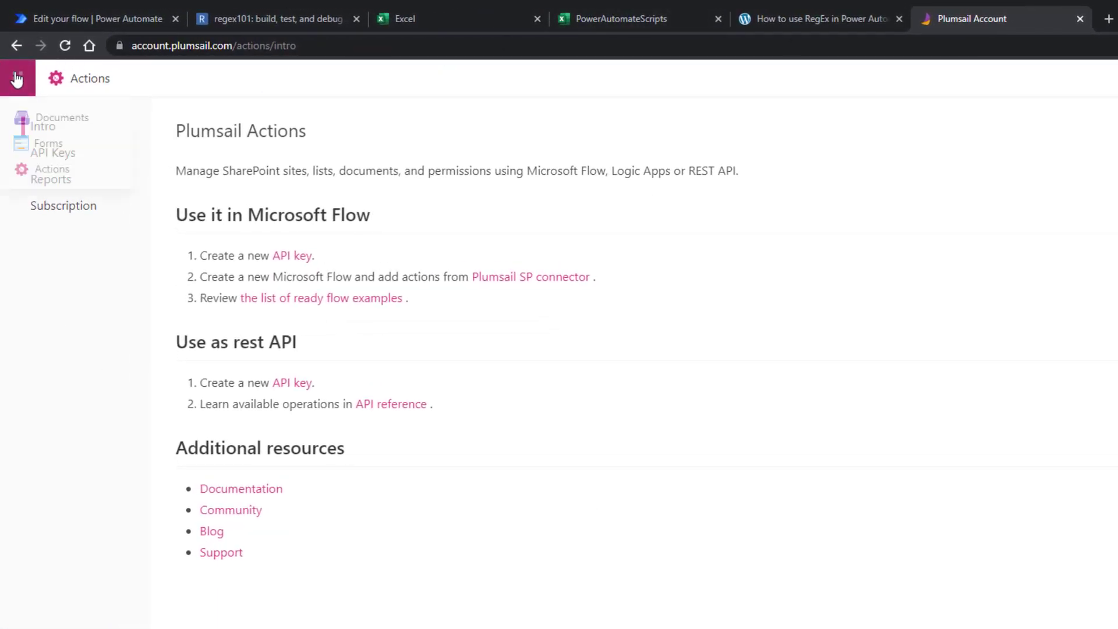
left_click(37, 176)
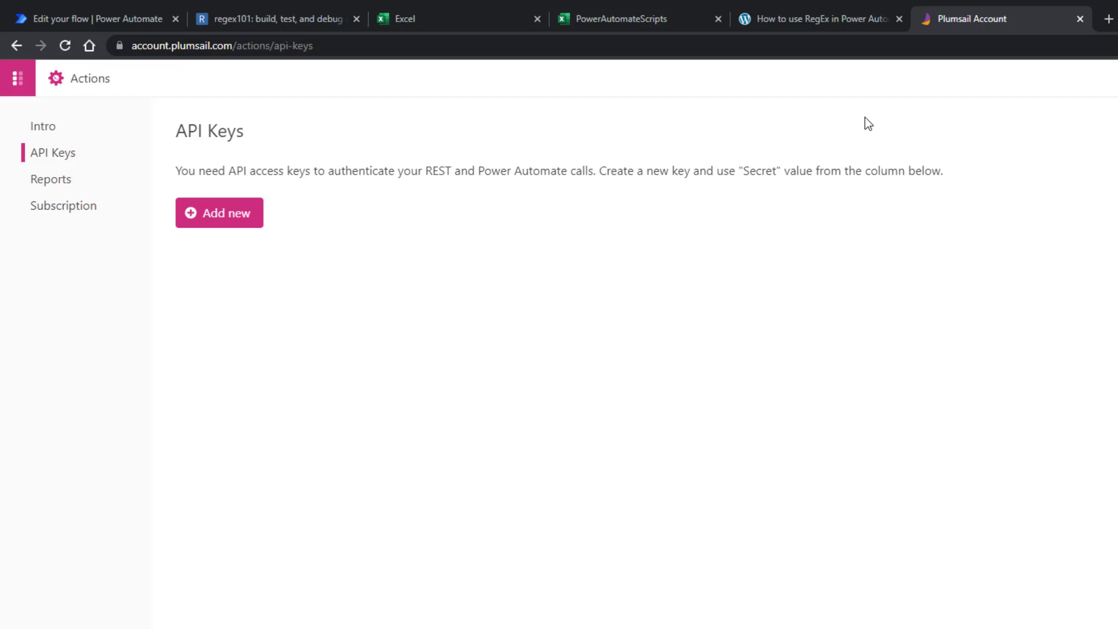
Step: Create a Basic-type API key named PowerAutomate
left_click(225, 216)
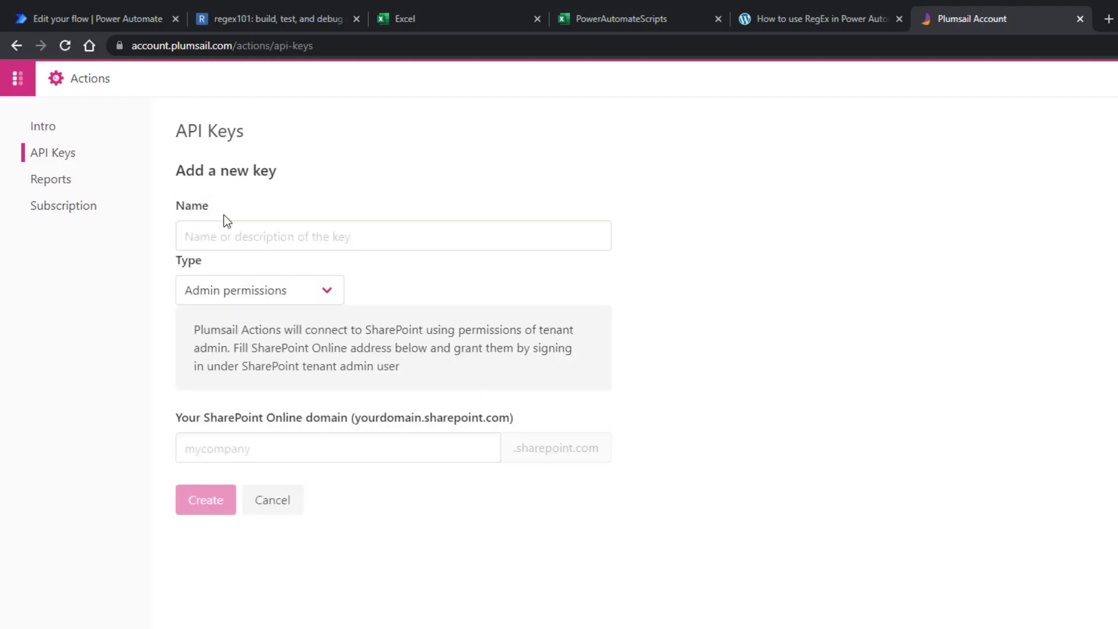
left_click(237, 238)
type("Powe")
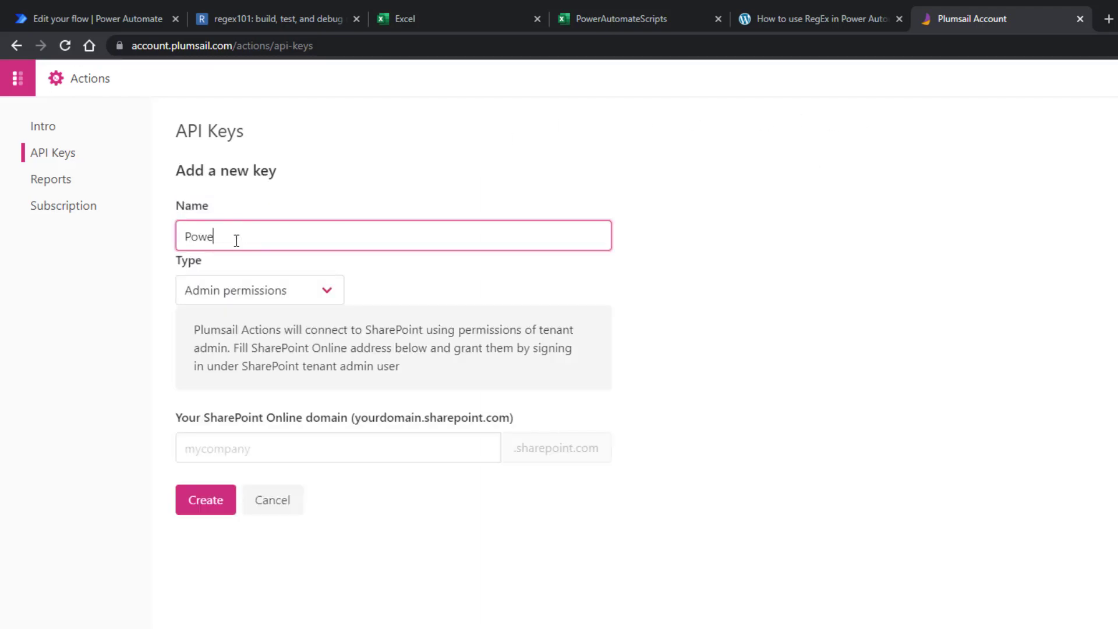
type("rAutomate")
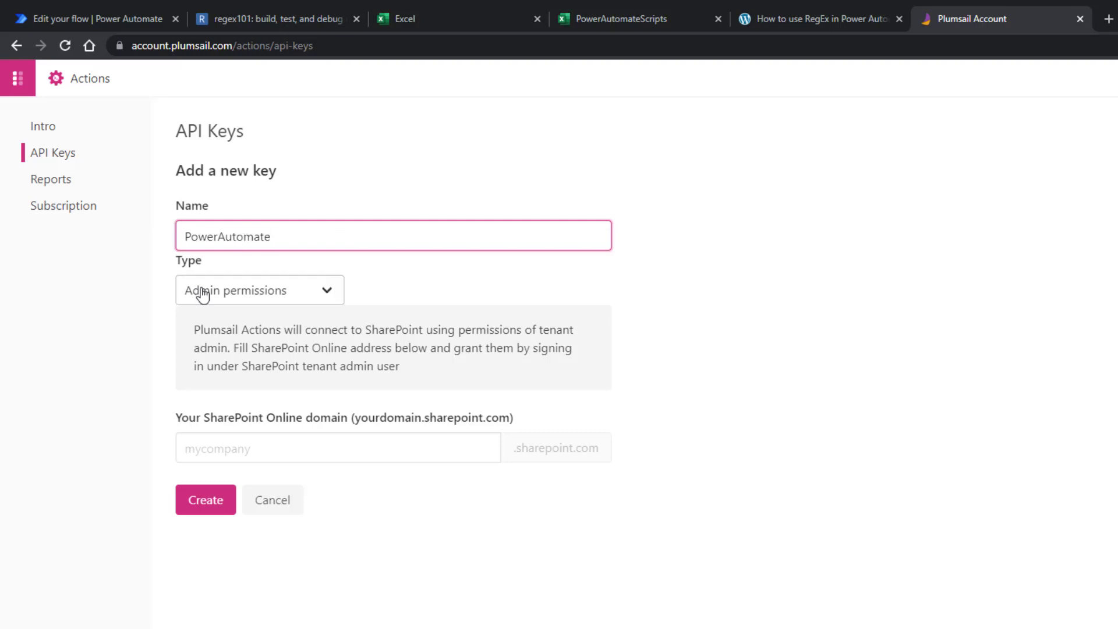
left_click(214, 298)
left_click(196, 347)
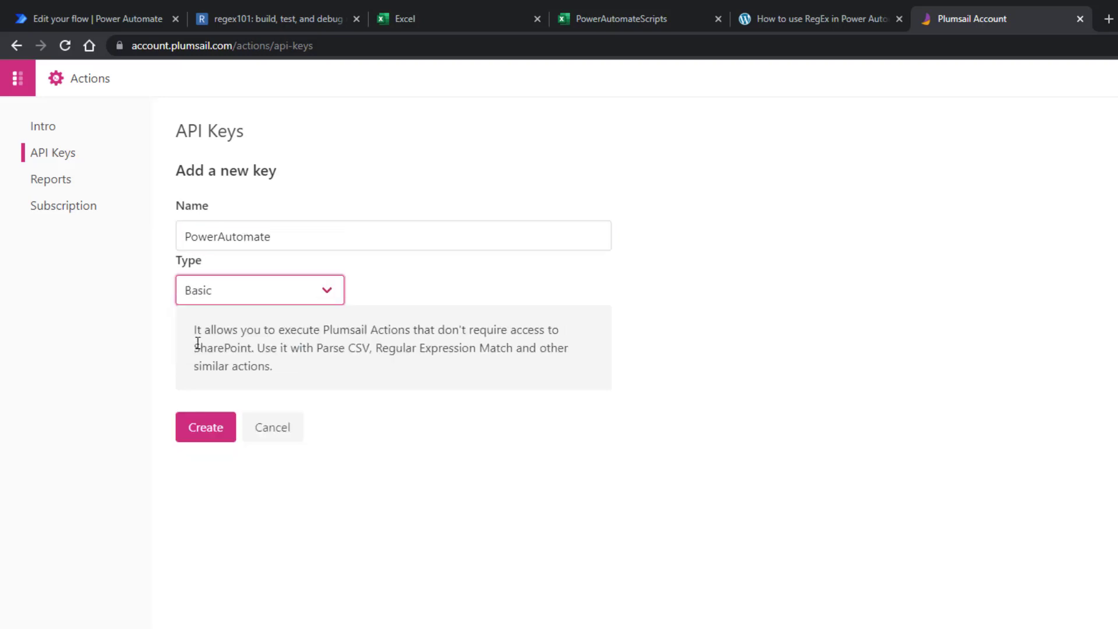
left_click(216, 425)
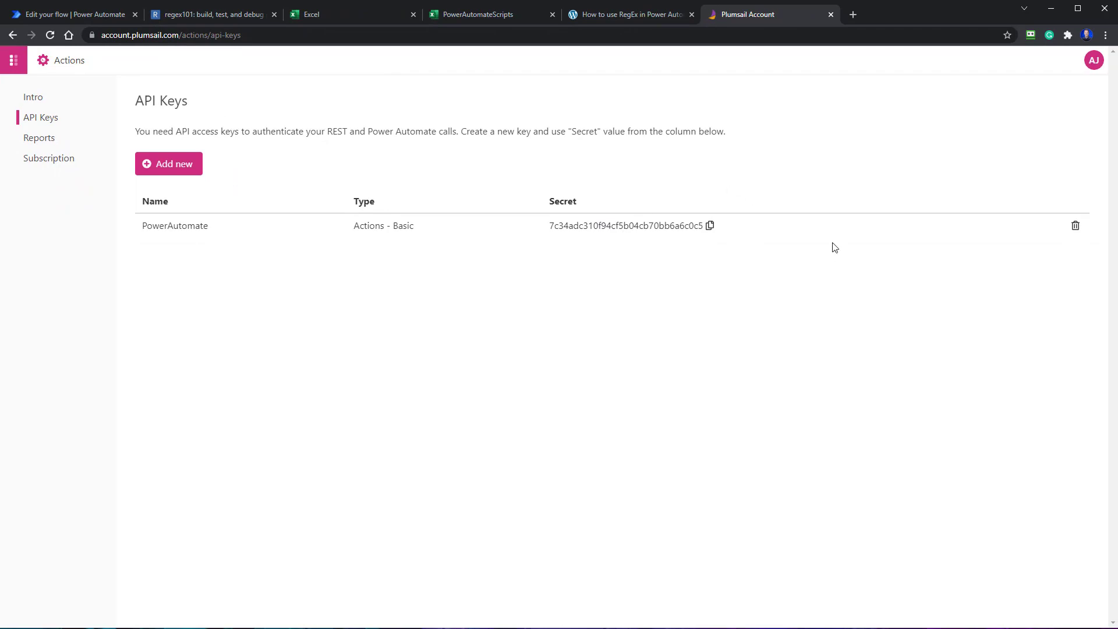
Step: Add the Plumsail SP Regular Expression Match action after Compose via a 'plumsail regex' search
left_click(62, 18)
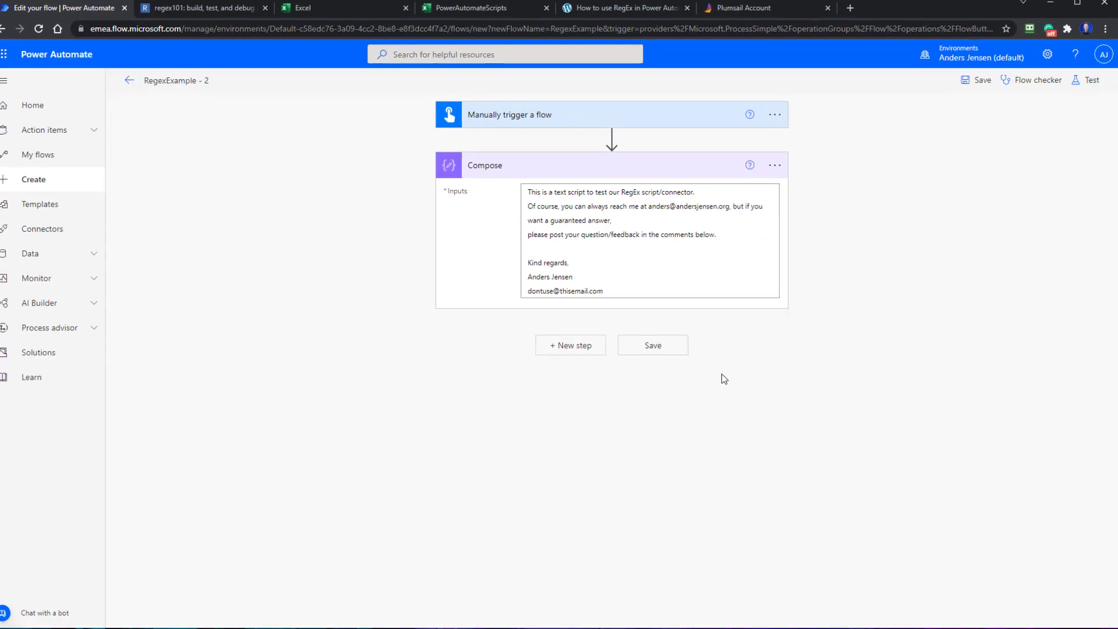
left_click(580, 350)
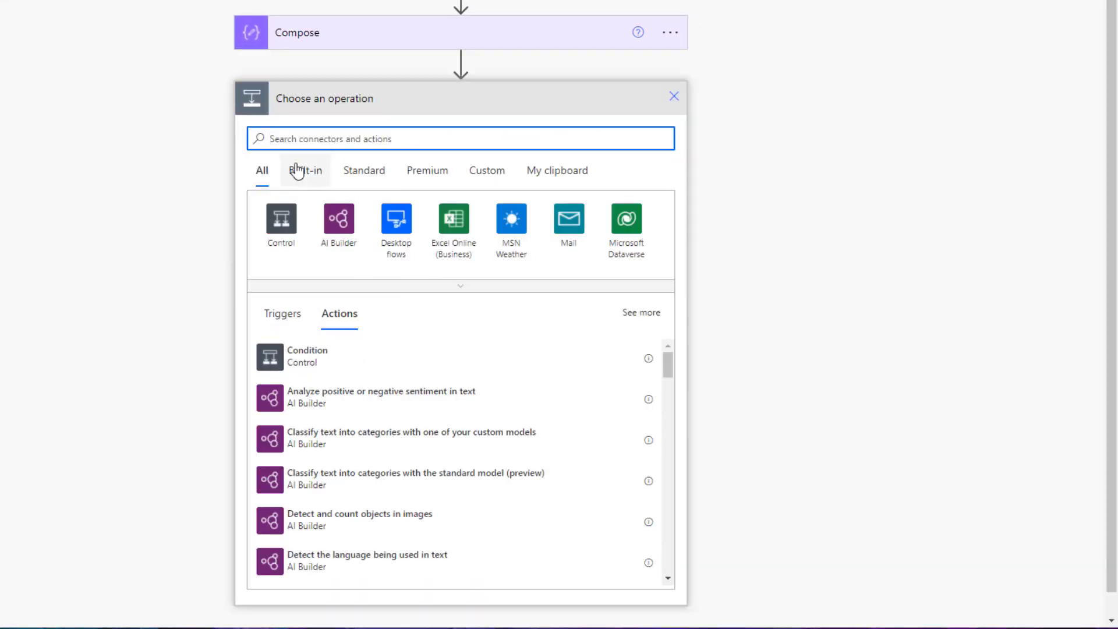
type("plum")
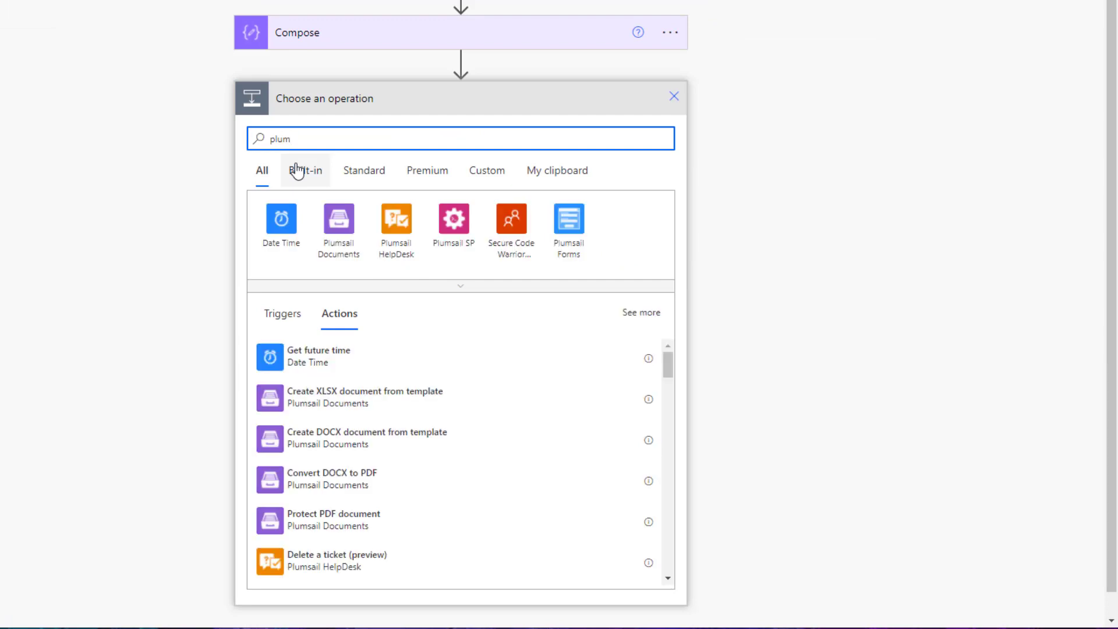
type("sa")
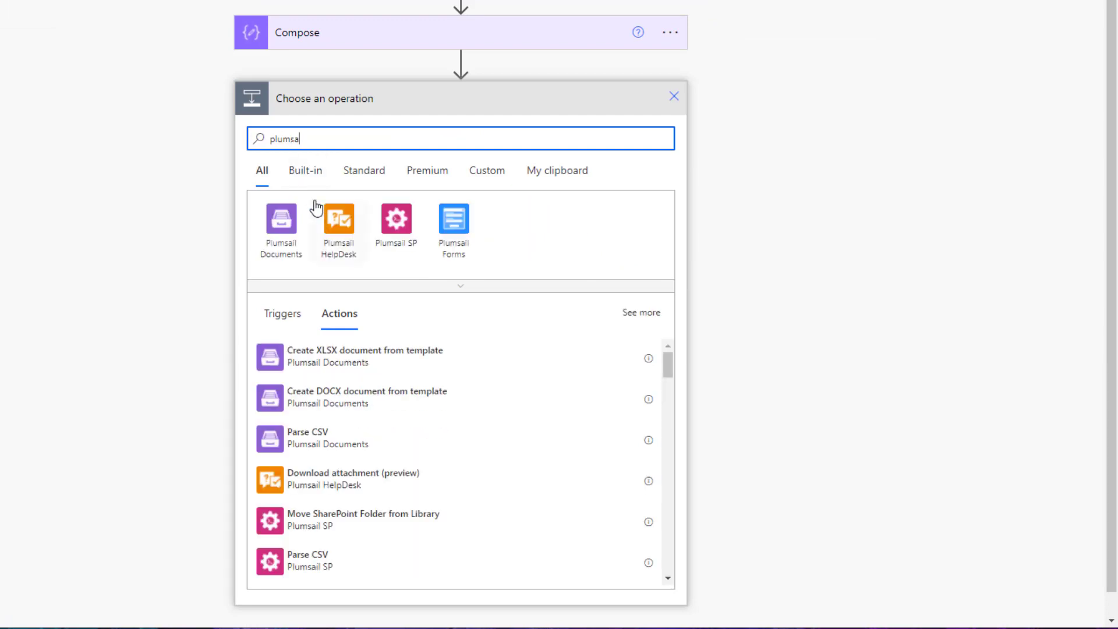
type("il")
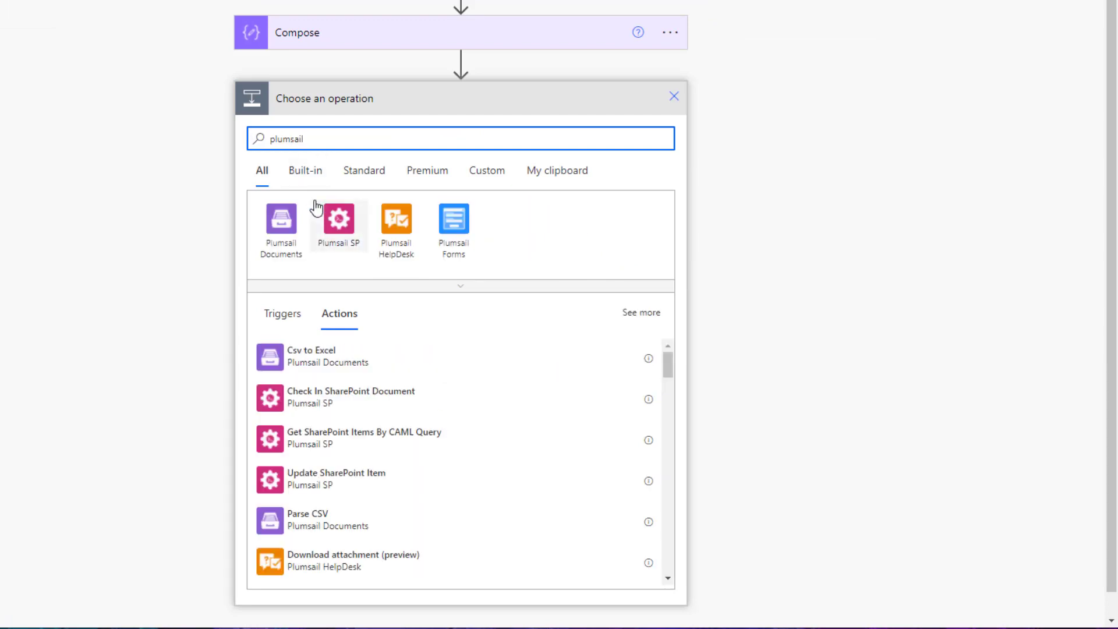
type(" regex")
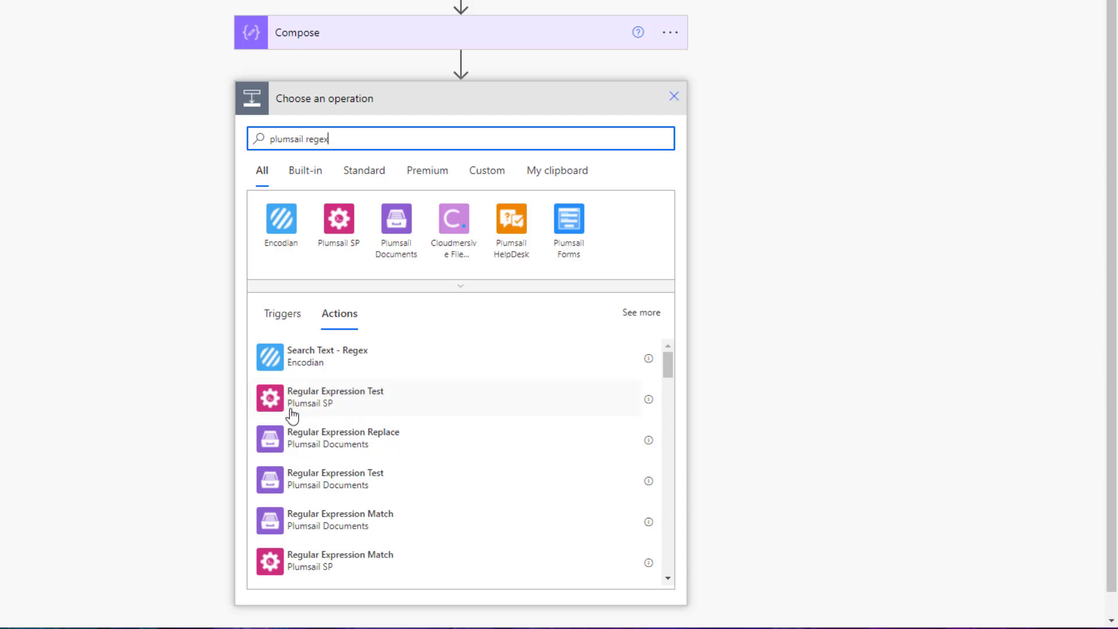
left_click(326, 566)
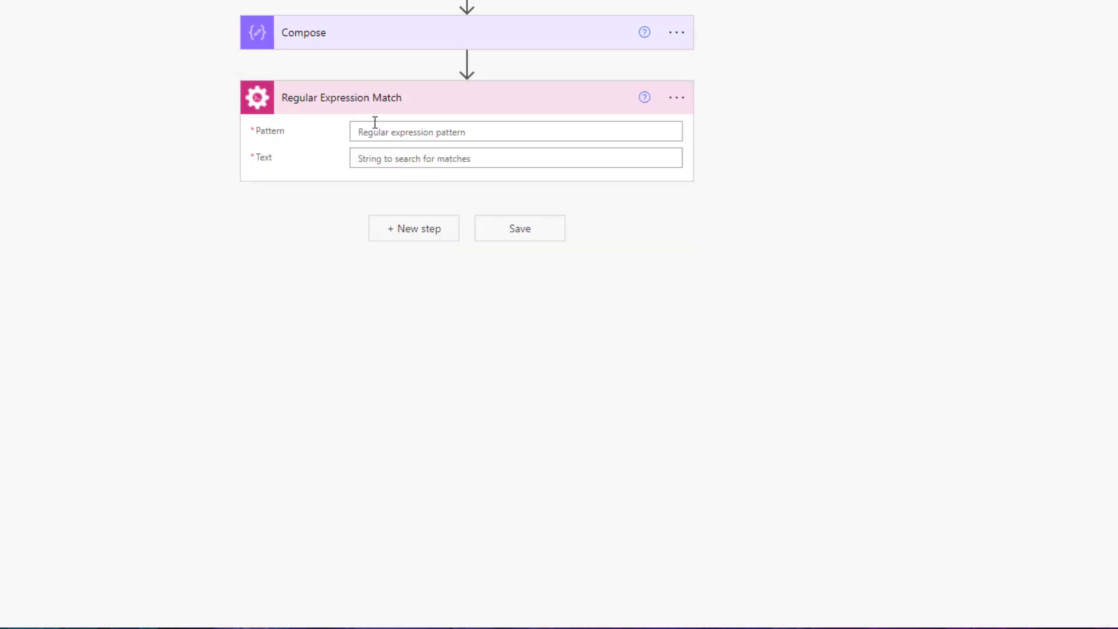
Step: Paste the email regex from regex101 into Pattern and set Text to Compose Outputs
left_click(393, 129)
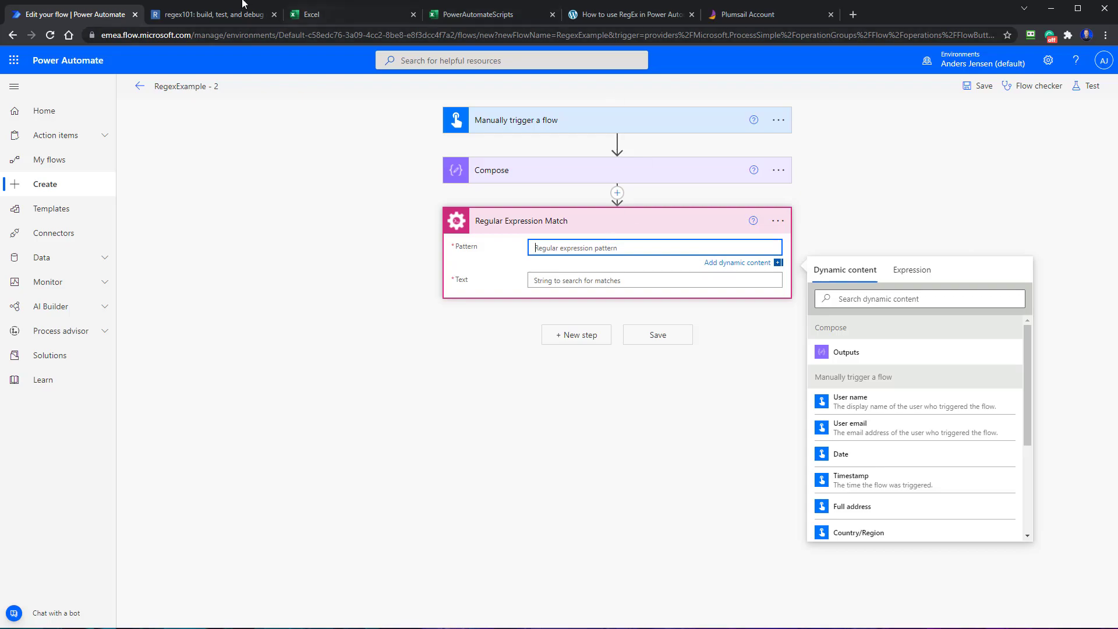
left_click(233, 14)
left_click_drag(407, 111, 168, 110)
key("ctrl+c")
left_click(73, 17)
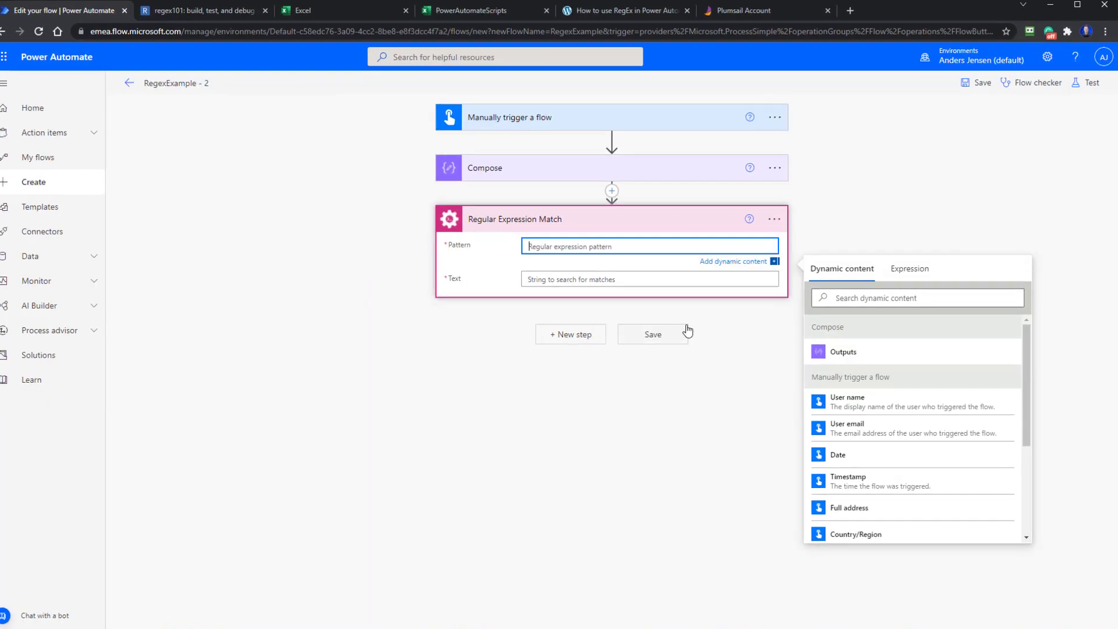
key("ctrl+v")
left_click(415, 254)
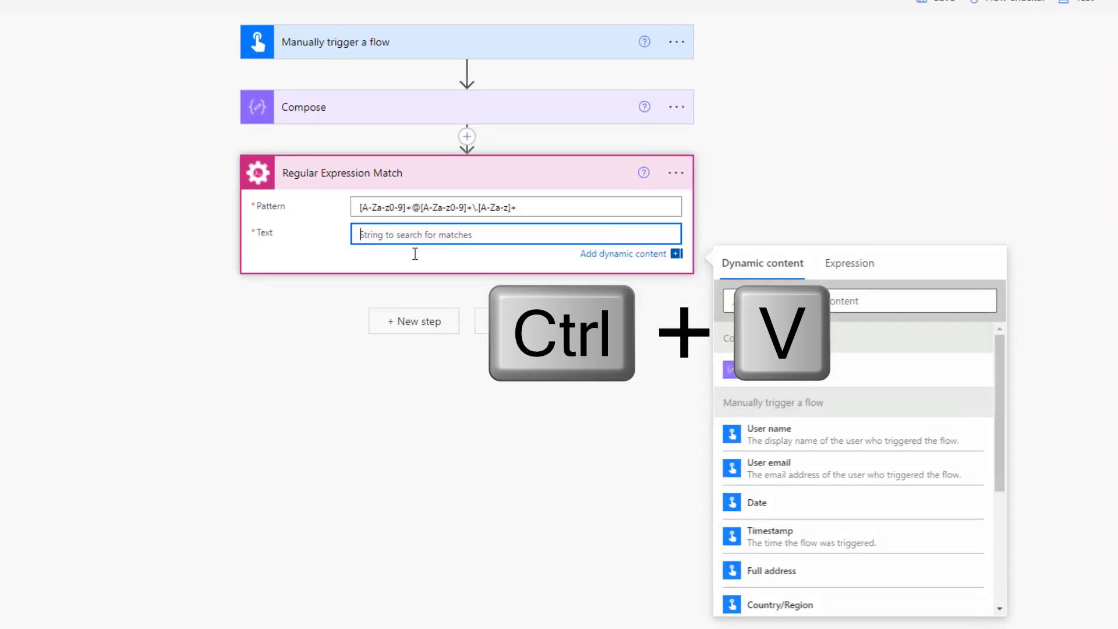
left_click(769, 382)
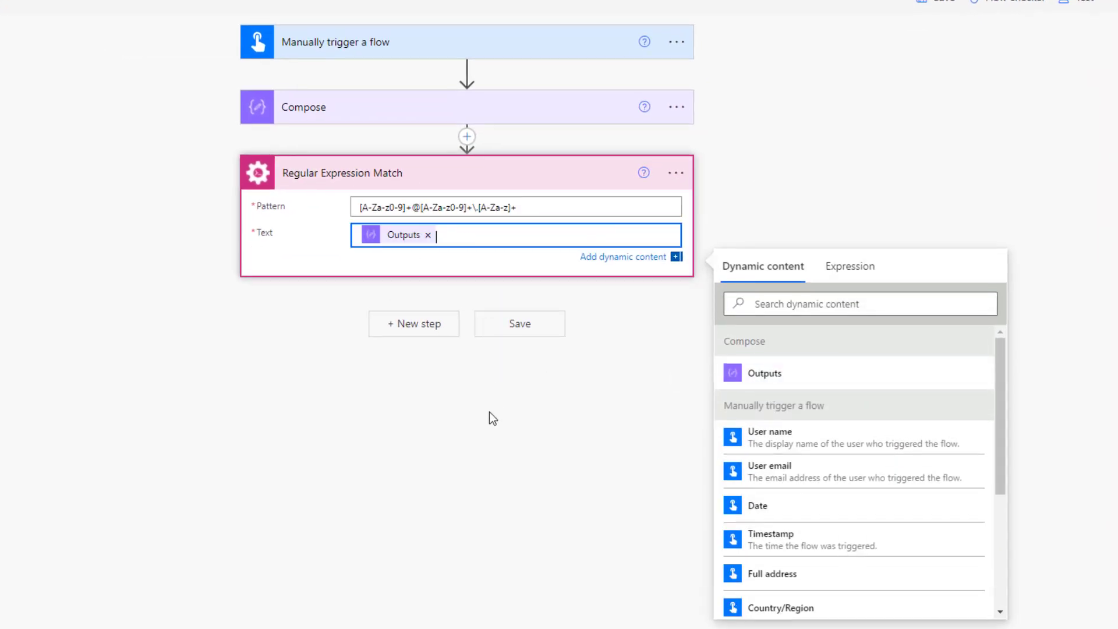
Step: Save the flow and run a manual test through to a successful run
left_click(505, 333)
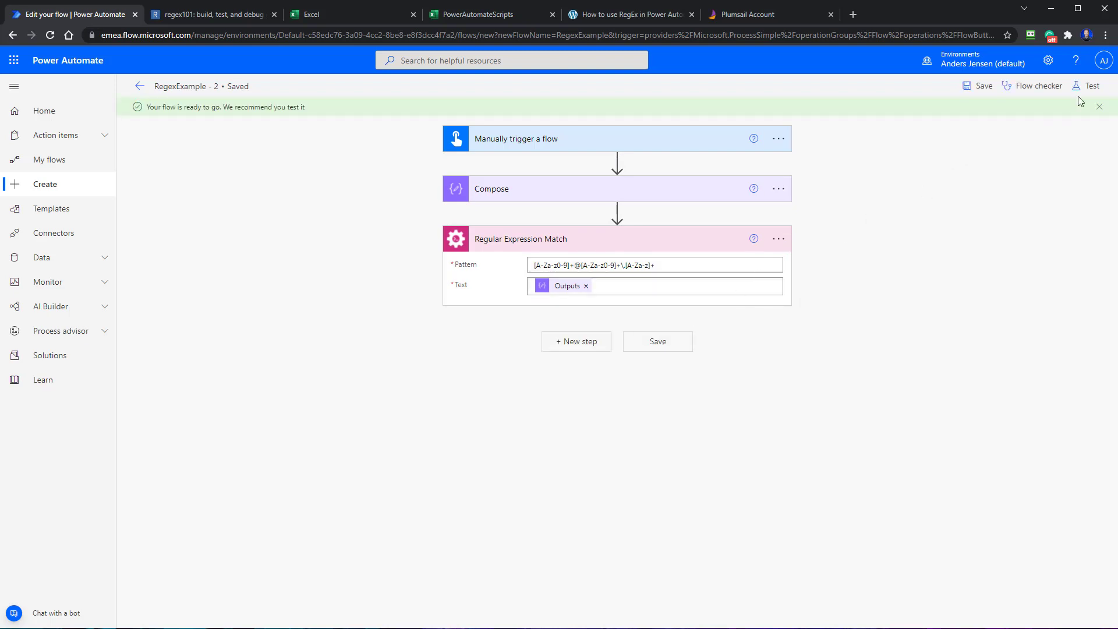
left_click(1086, 86)
left_click(948, 607)
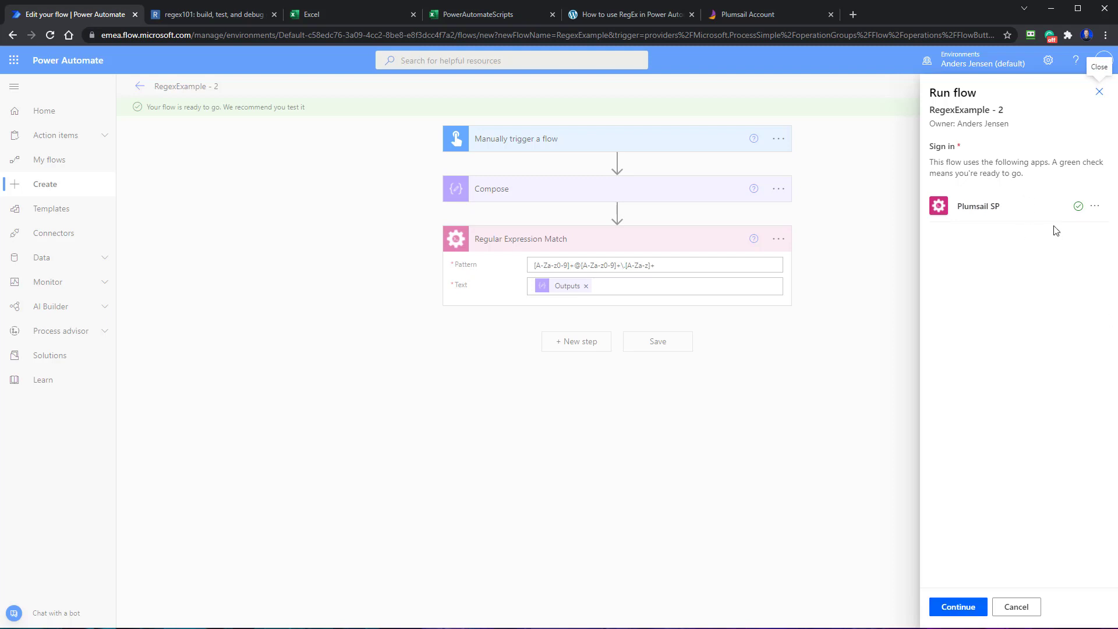
left_click(962, 608)
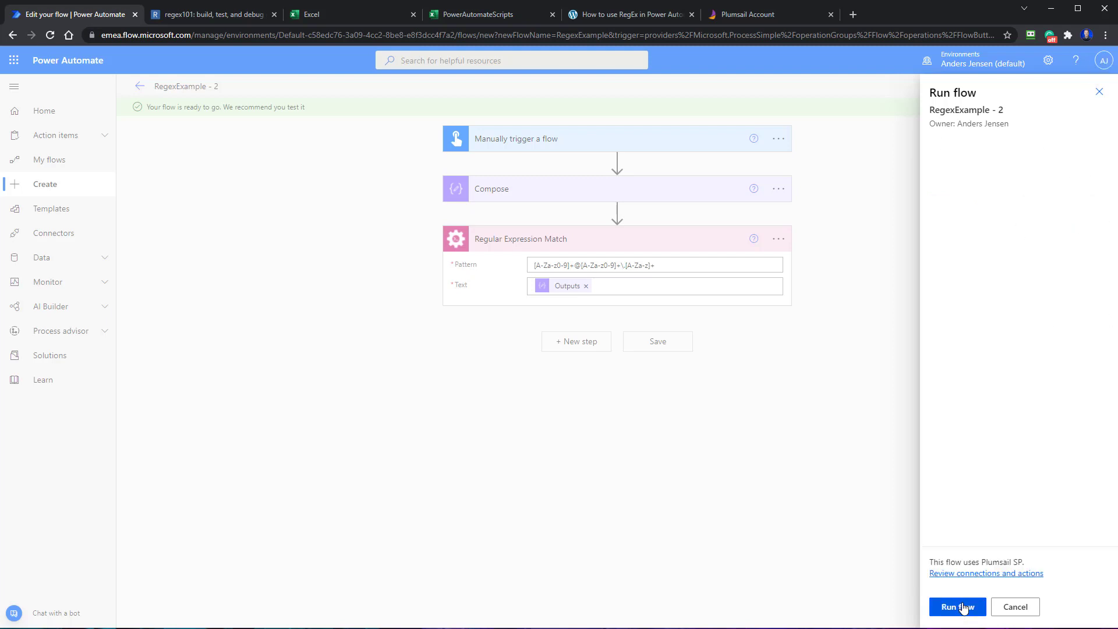
left_click(962, 607)
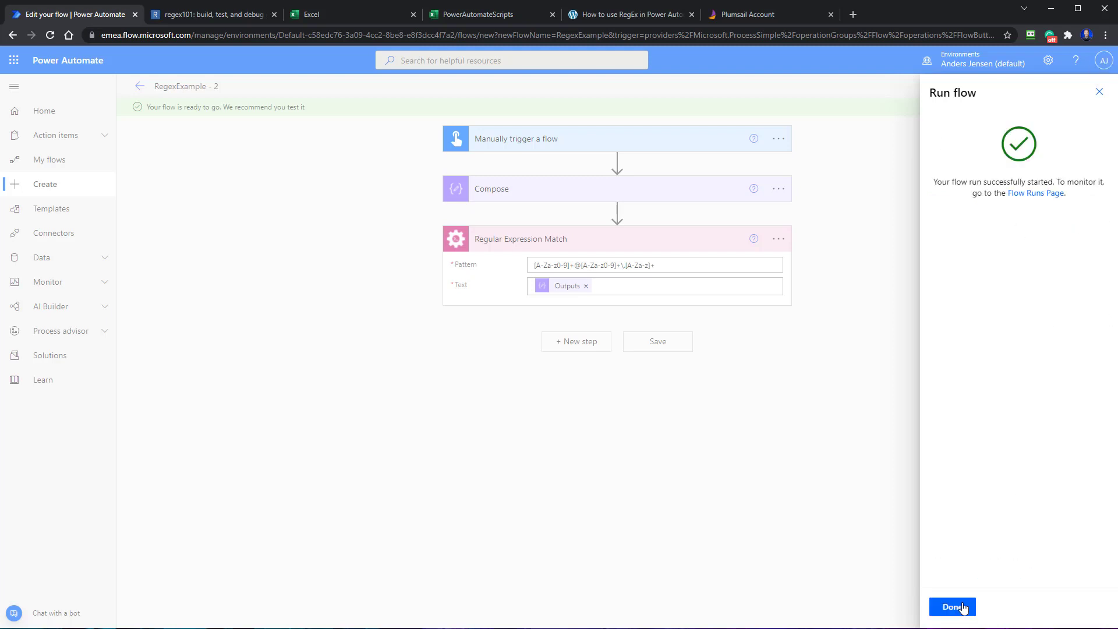
left_click(962, 607)
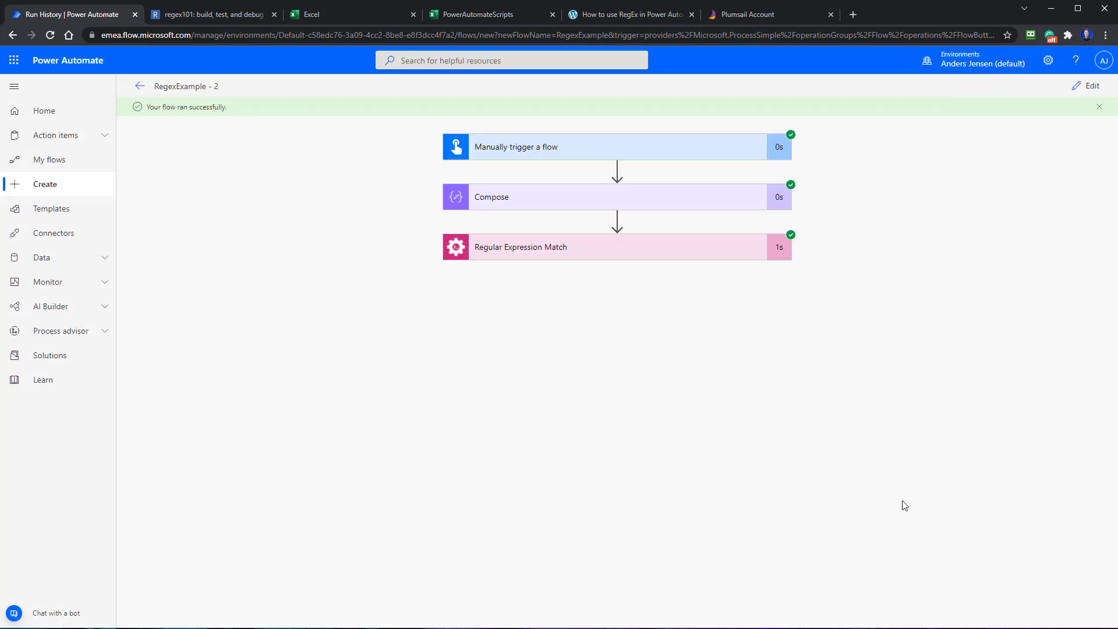
Step: Expand the Regular Expression Match run results to check IsSuccess true and both matched email addresses
left_click(500, 252)
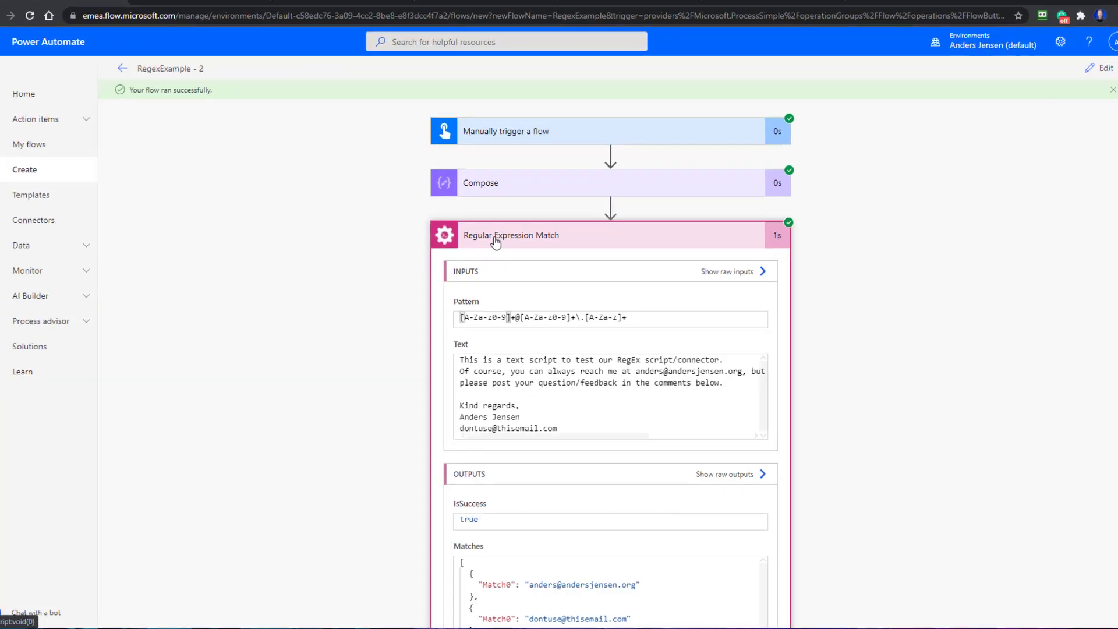
scroll(783, 363, "down", 3)
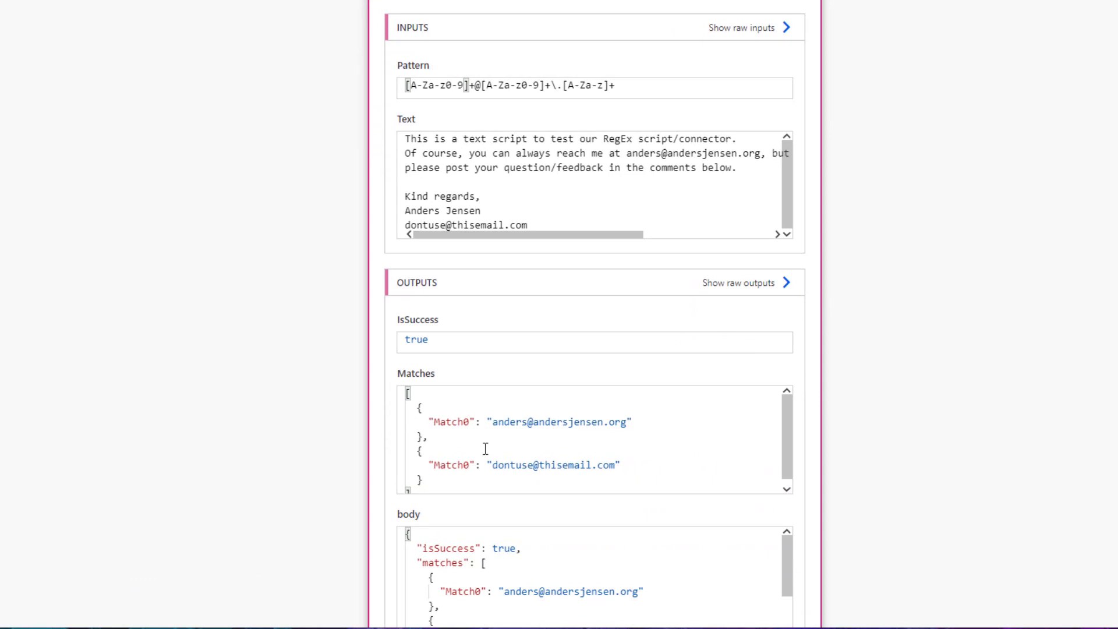
scroll(911, 477, "down", 2)
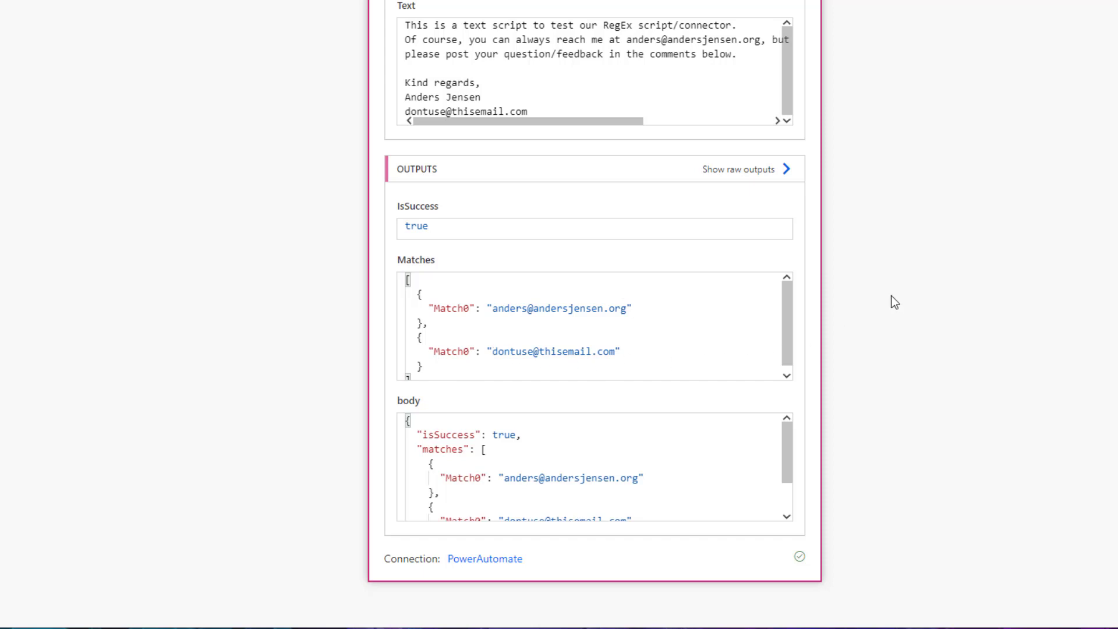
scroll(895, 302, "up", 3)
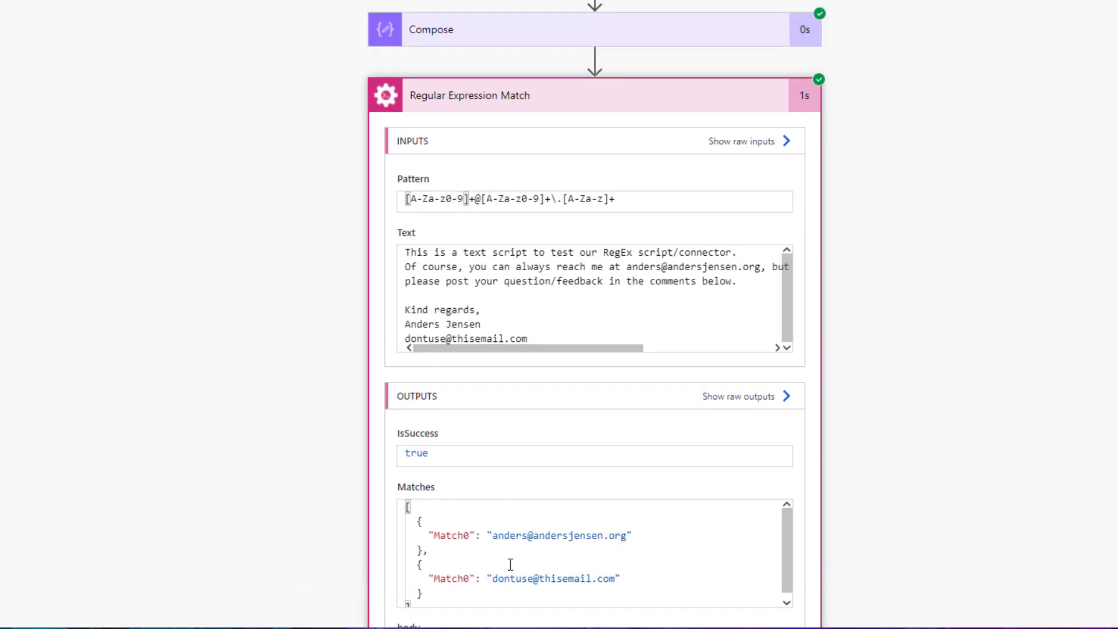